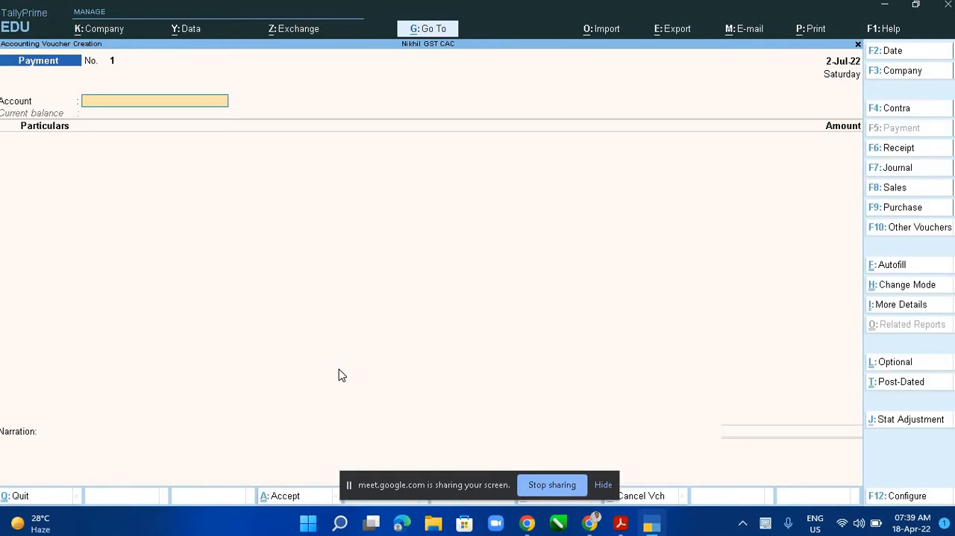
# - Check the payment list in the PDF and set the voucher date to 2-7-2022
pyautogui.press('F2')
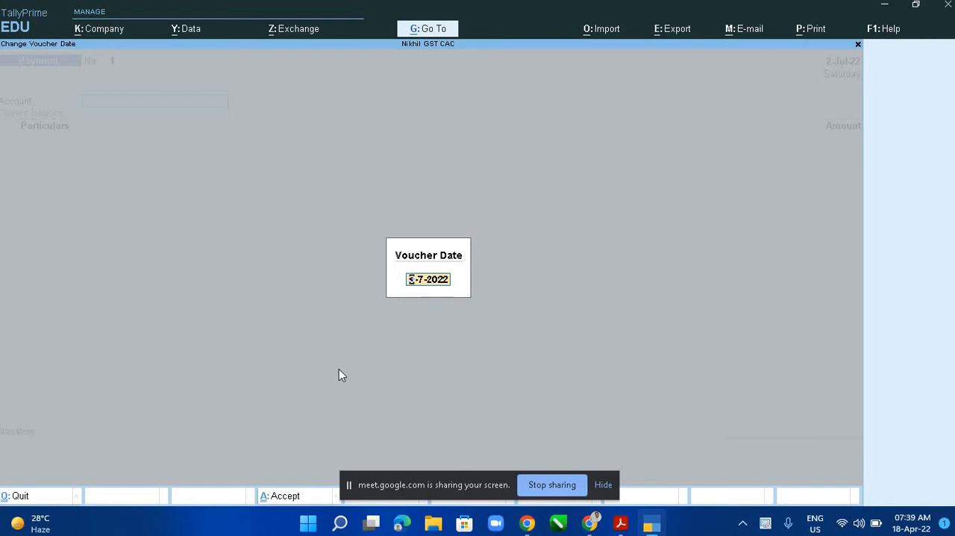
pyautogui.hotkey('alt', 'Tab')
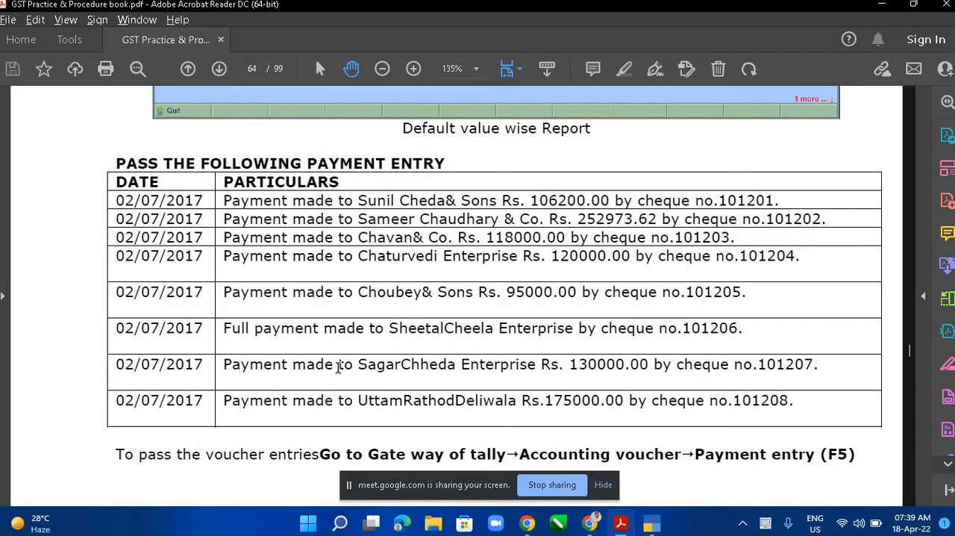
pyautogui.hotkey('alt', 'Tab')
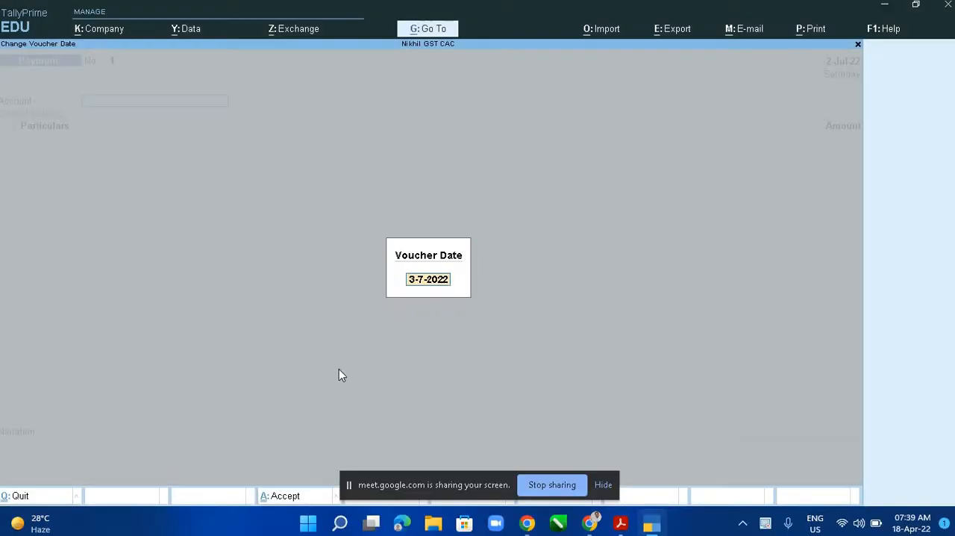
pyautogui.write('2.7')
pyautogui.press('Return')
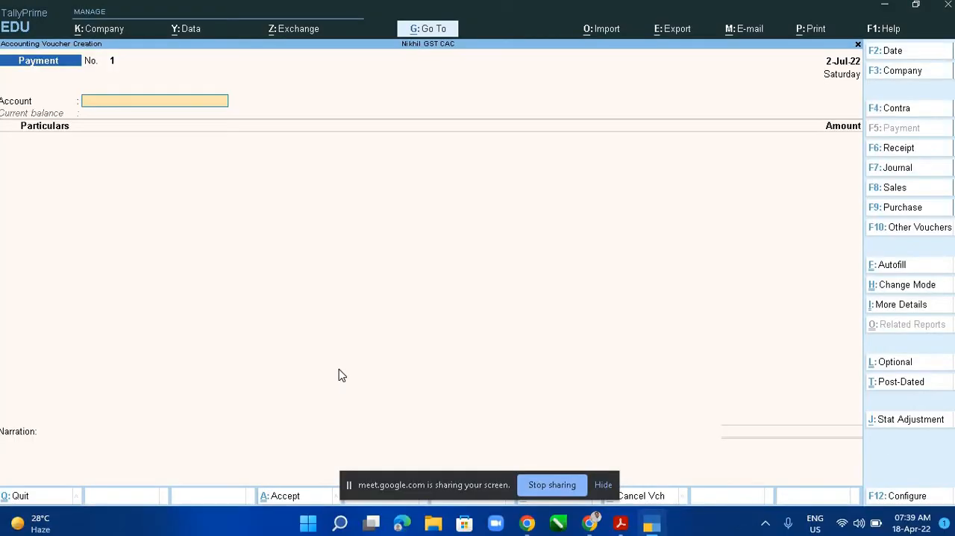
# - Switch the payment voucher mode to Double Entry and back to Single Entry
pyautogui.hotkey('alt', 'Tab')
pyautogui.hotkey('alt', 'Tab')
pyautogui.press('ctrl')
pyautogui.hotkey('ctrl', 'h')
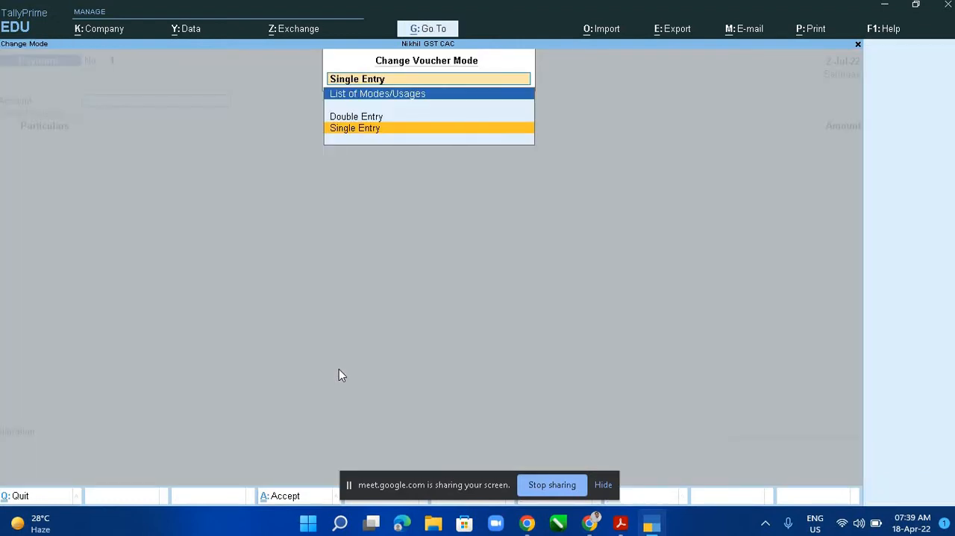
pyautogui.press('Up')
pyautogui.press('Return')
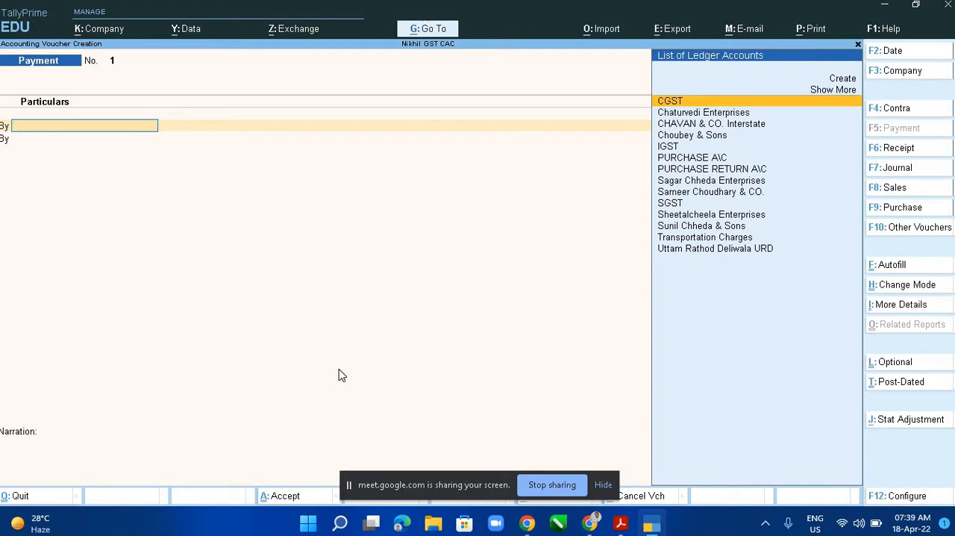
pyautogui.hotkey('ctrl', 'h')
pyautogui.press('Down')
pyautogui.press('Return')
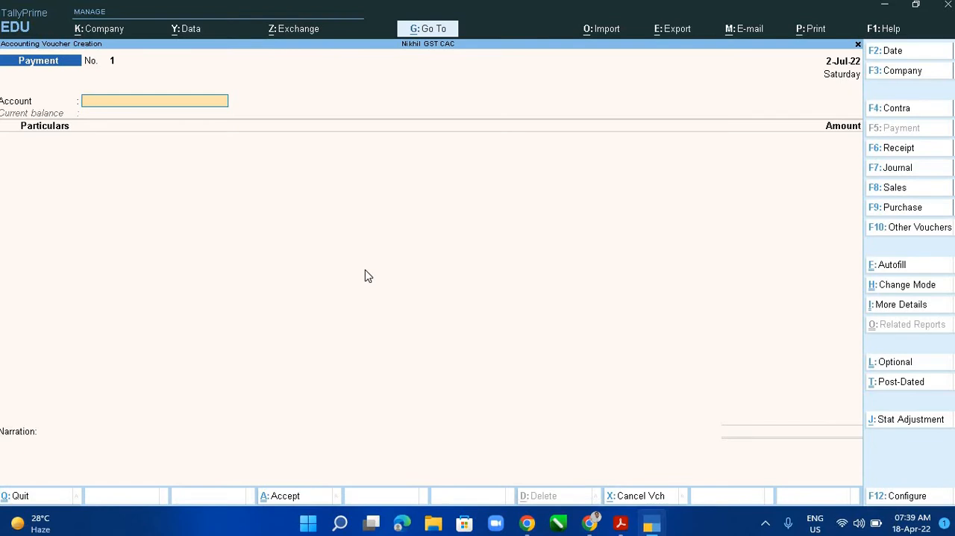
# - Choose BANK OF INDIA as the paying account and Sunil Chheda & Sons as the particulars ledger
pyautogui.write('S')
pyautogui.press('BackSpace')
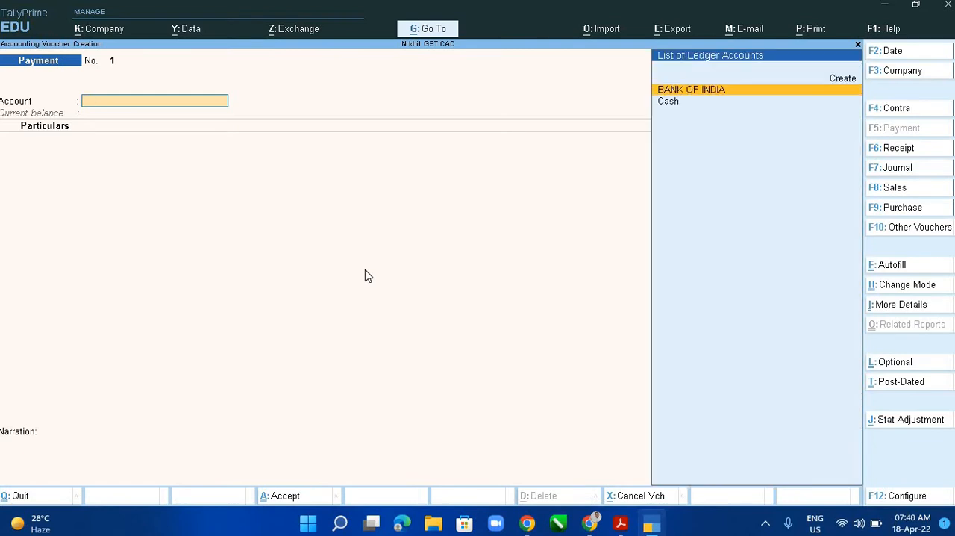
pyautogui.press('Return')
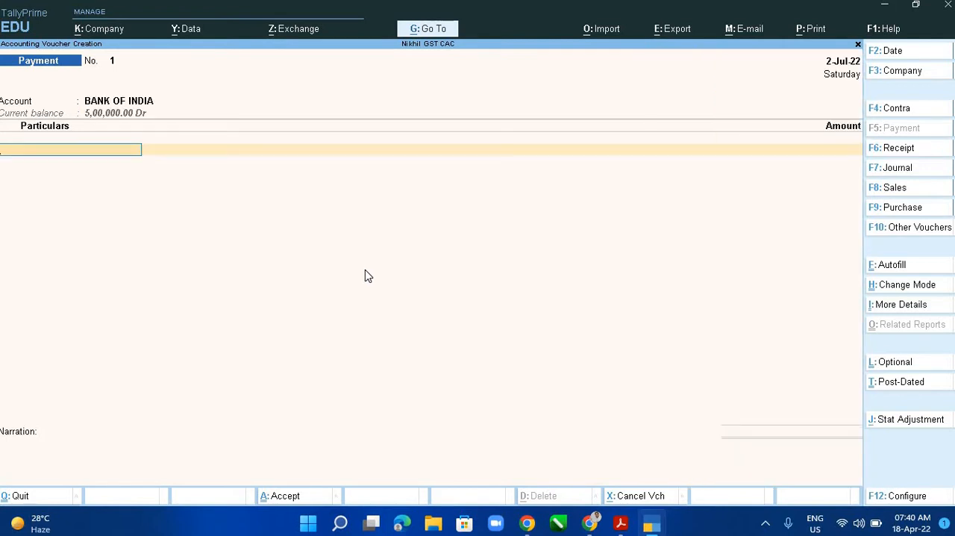
pyautogui.write('Sun')
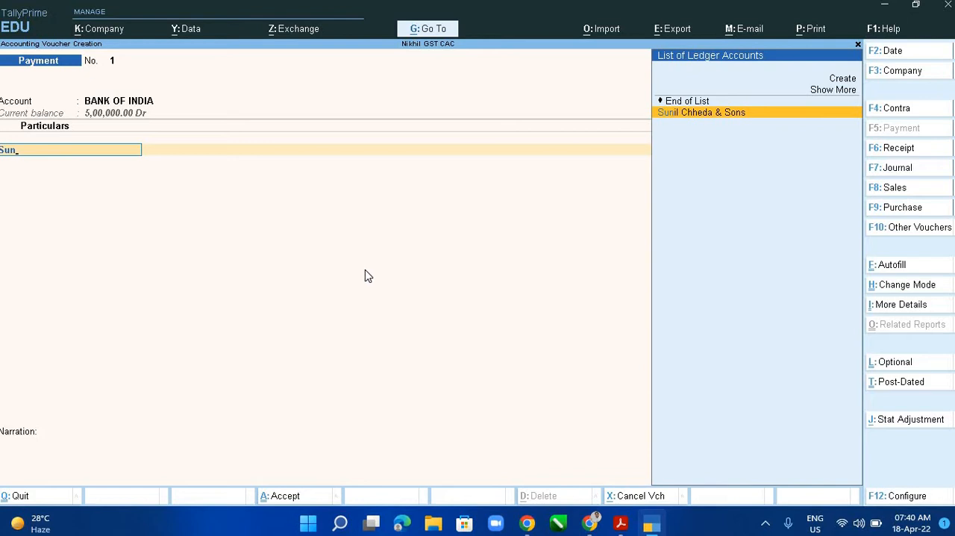
pyautogui.press('Return')
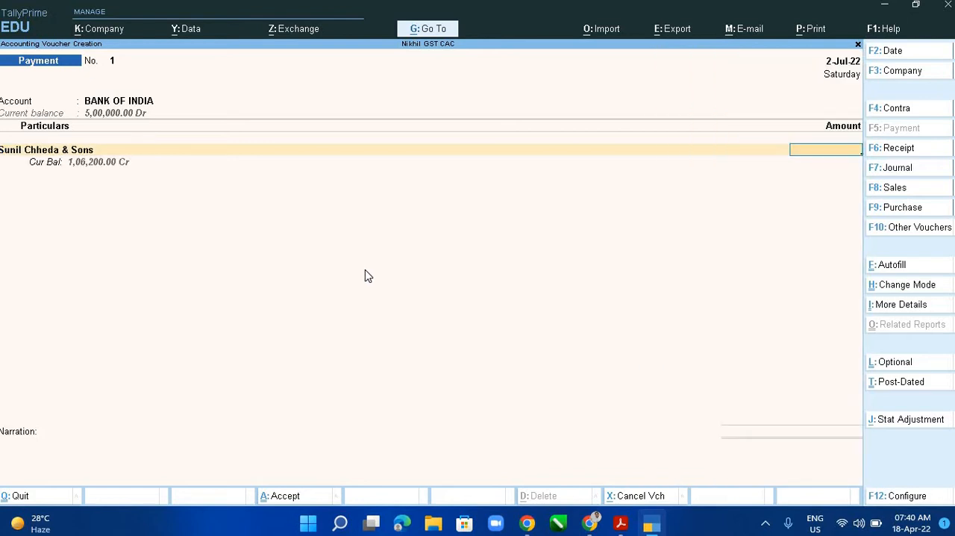
# - Enter the amount 1,06,200 from the PDF list and allocate it as Agst Ref to the pending bill PUR\018
pyautogui.hotkey('alt', 'Tab')
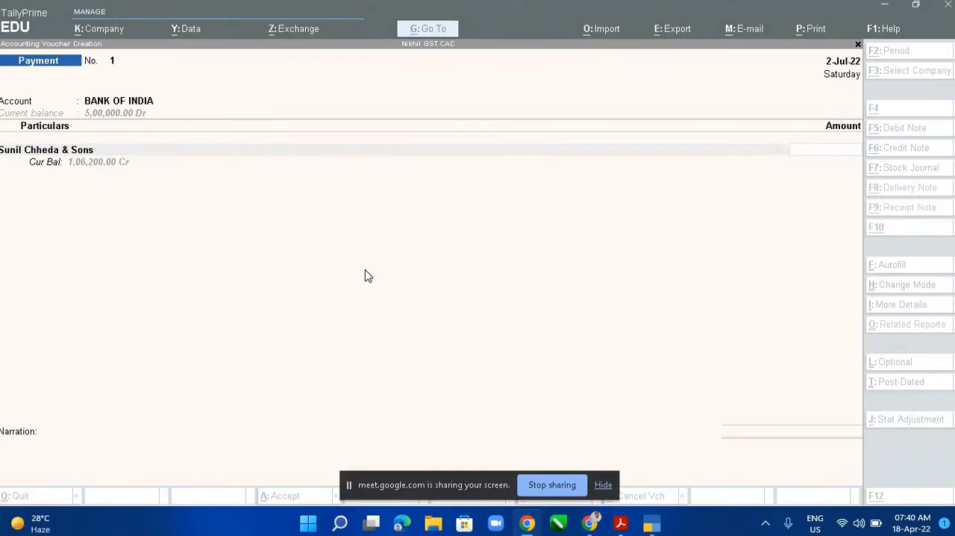
pyautogui.hotkey('alt', 'Tab')
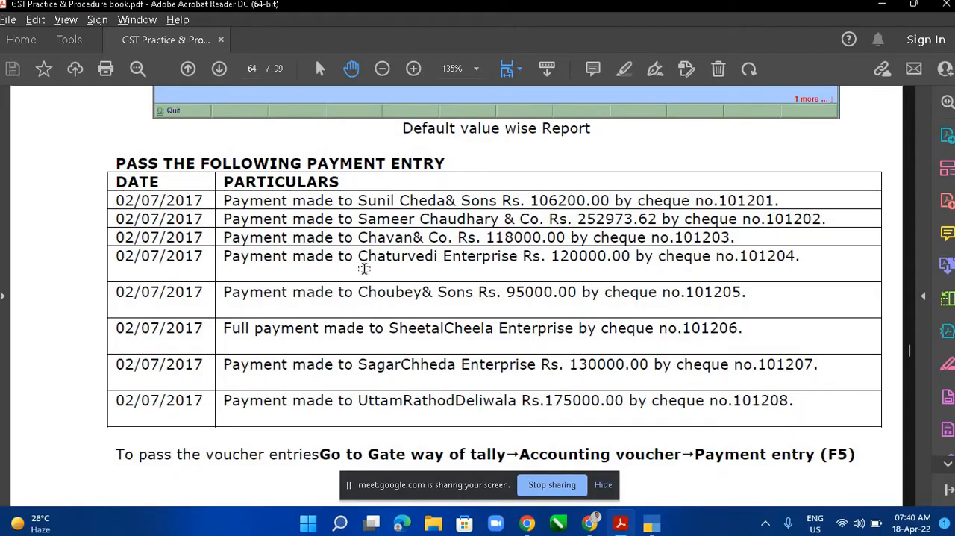
pyautogui.hotkey('alt', 'Tab')
pyautogui.write('1,06,200')
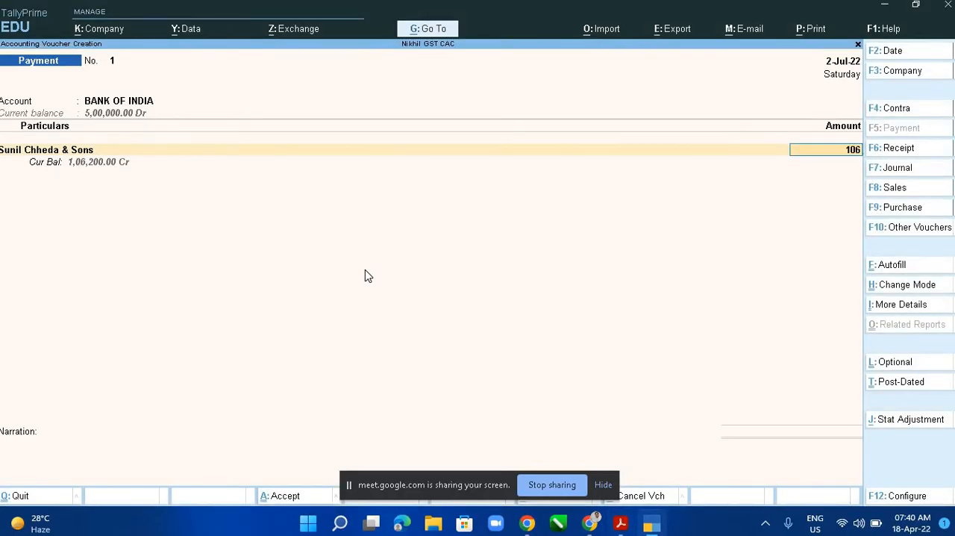
pyautogui.press('Return')
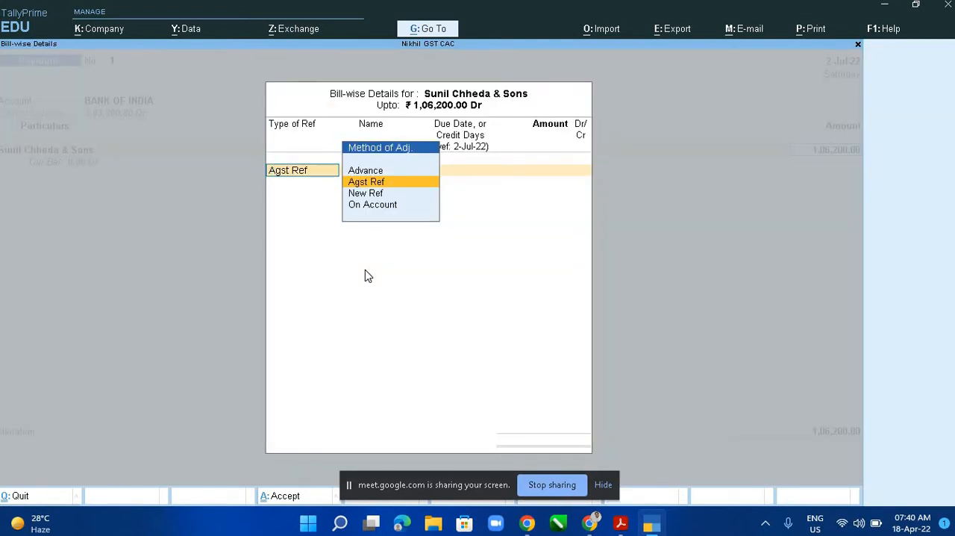
pyautogui.press('Return')
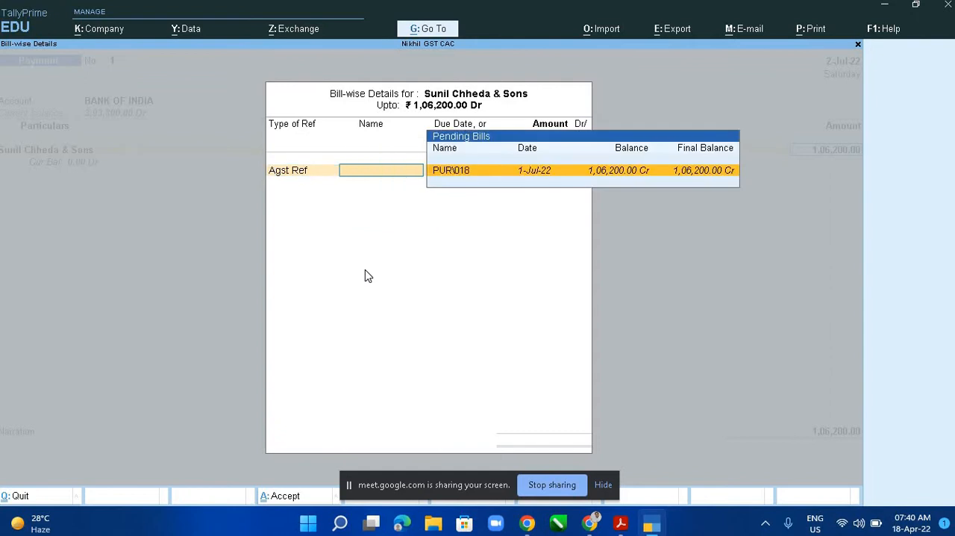
pyautogui.press('Return')
# - Complete the bank allocation as a Cheque with range Not Applicable and instrument number 101201 from the PDF list
pyautogui.press('Return')
pyautogui.press('Return')
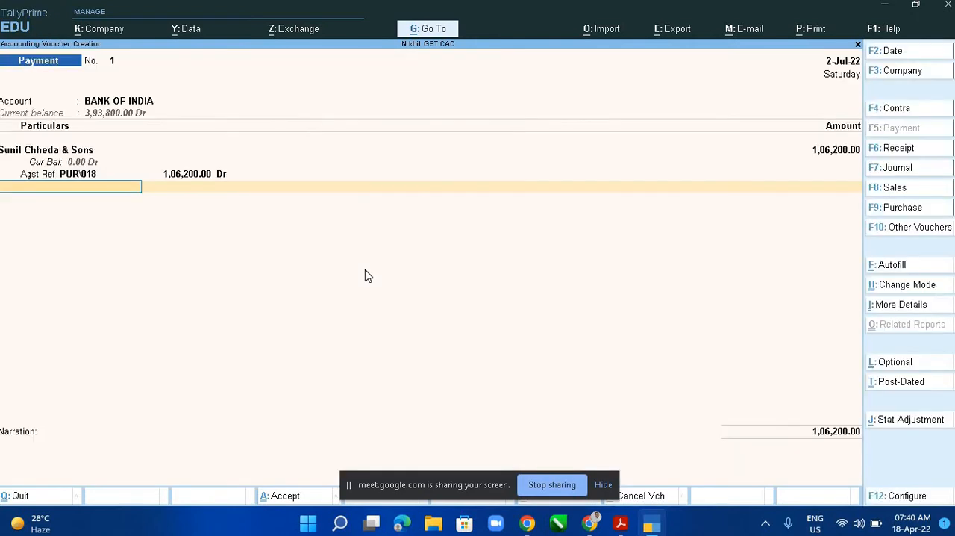
pyautogui.press('Return')
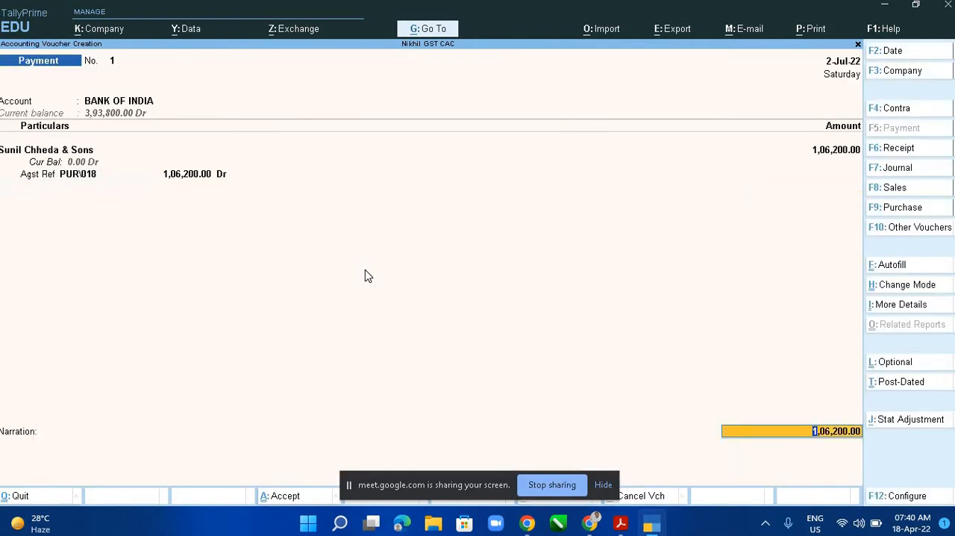
pyautogui.press('Return')
pyautogui.press('Return')
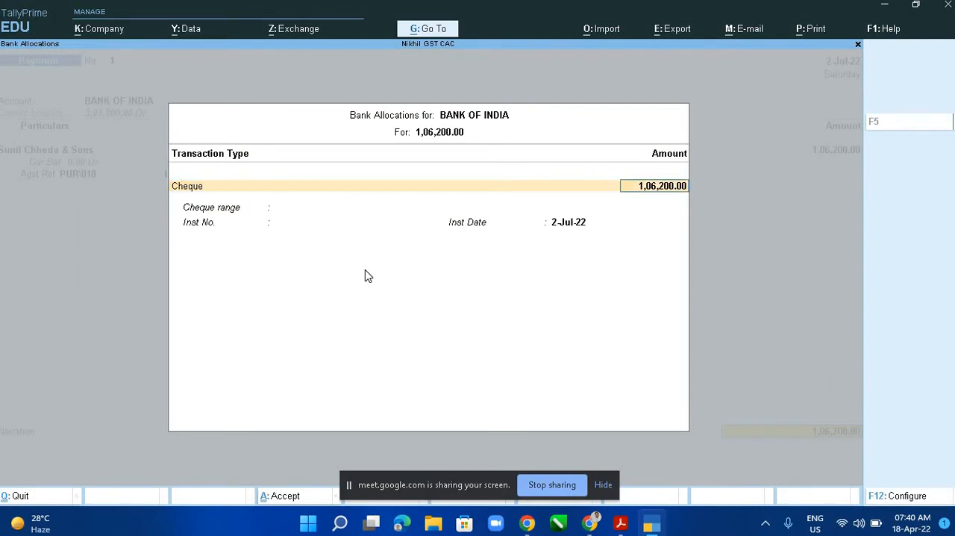
pyautogui.press('Return')
pyautogui.hotkey('alt', 'Tab')
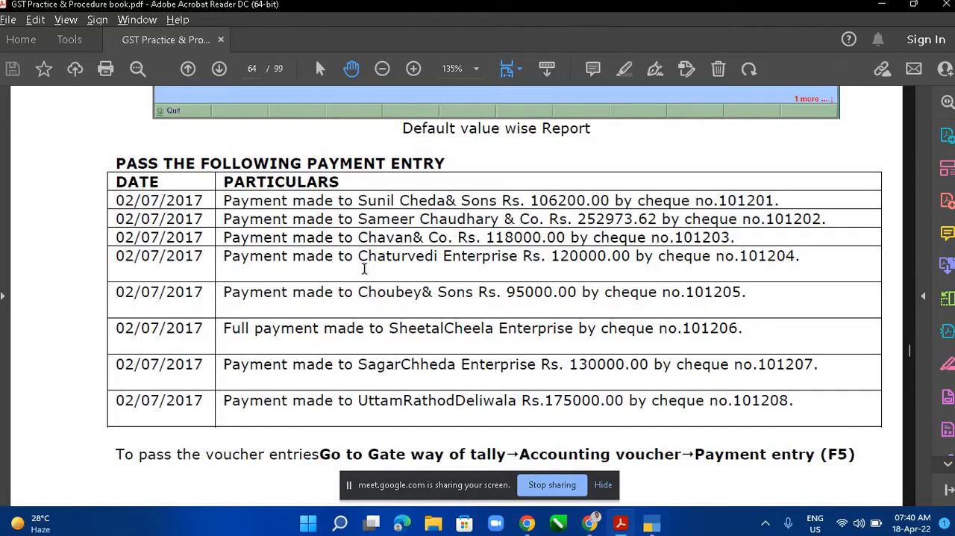
pyautogui.hotkey('alt', 'Tab')
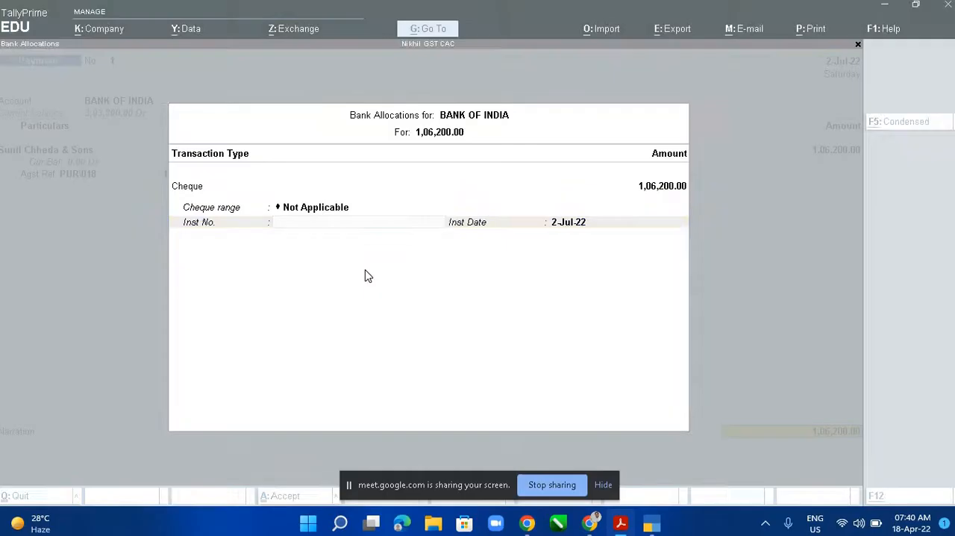
pyautogui.write('101201')
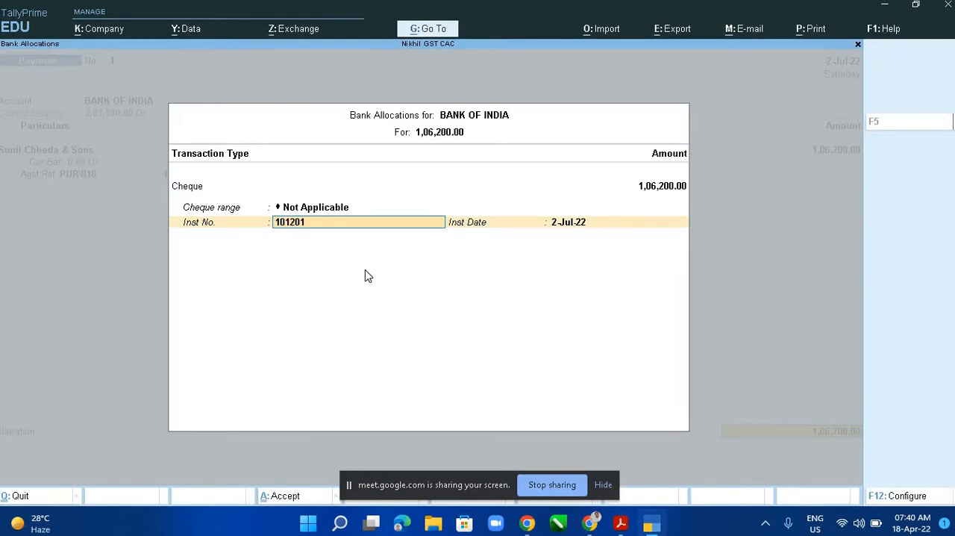
pyautogui.press('Return')
pyautogui.press('Return')
pyautogui.write('Being')
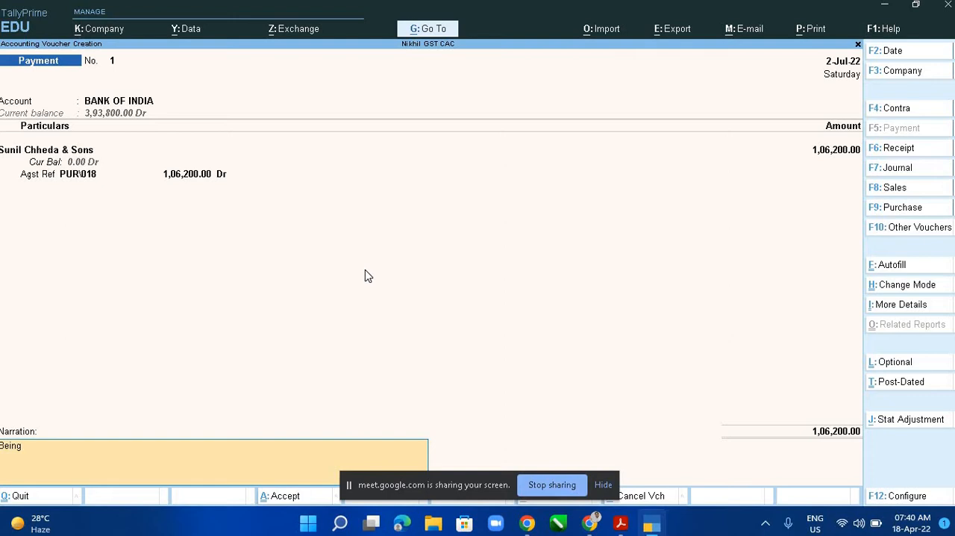
pyautogui.write(' Cheque issed')
pyautogui.press('BackSpace')
pyautogui.press('BackSpace')
pyautogui.press('BackSpace')
pyautogui.press('BackSpace')
pyautogui.write('ssued agst Sunil Chheda')
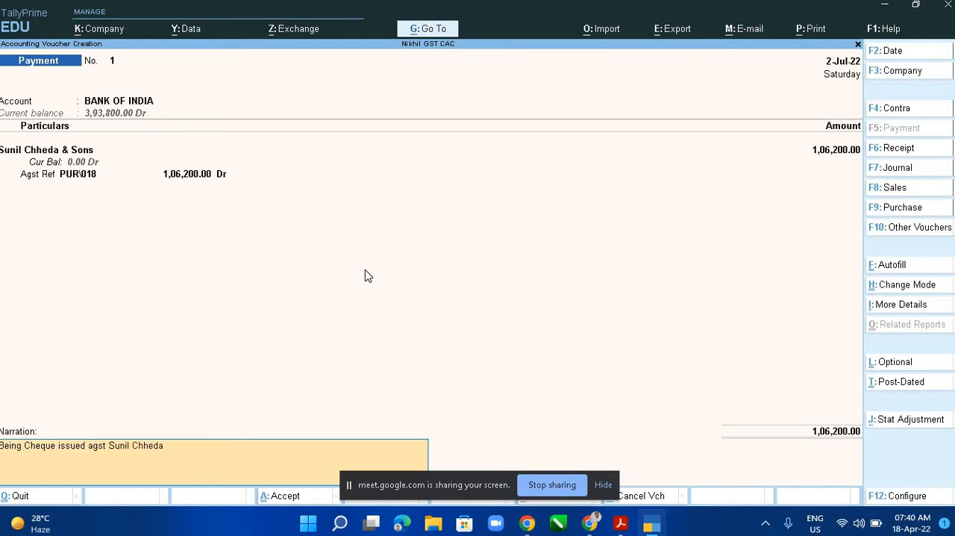
pyautogui.write(' & SOns')
pyautogui.press('Return')
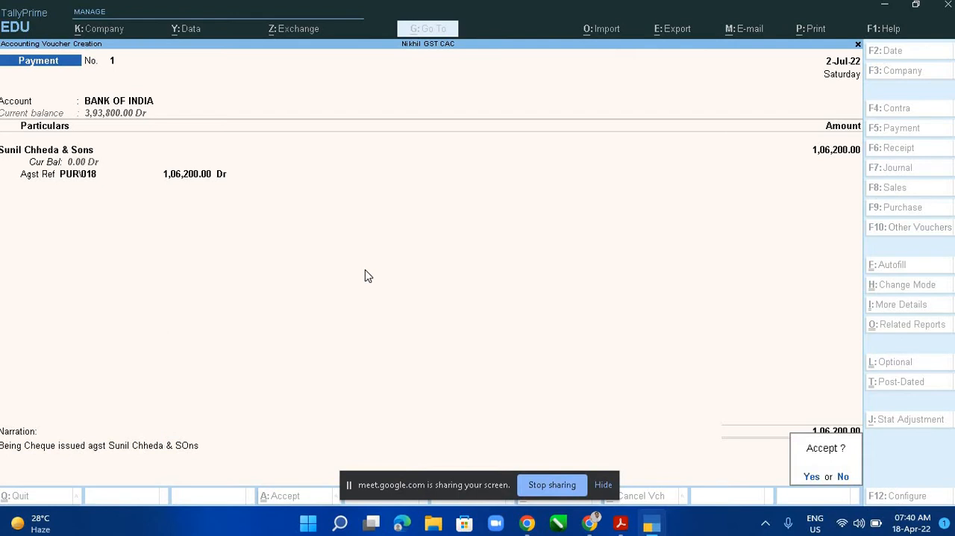
pyautogui.click(605, 485)
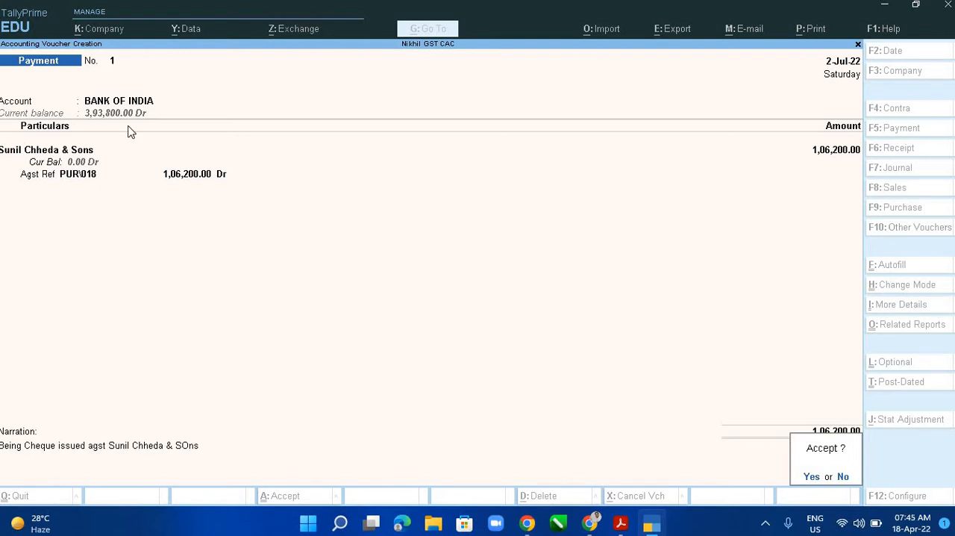
pyautogui.click(128, 125)
pyautogui.press('y')
pyautogui.hotkey('alt', 'Tab')
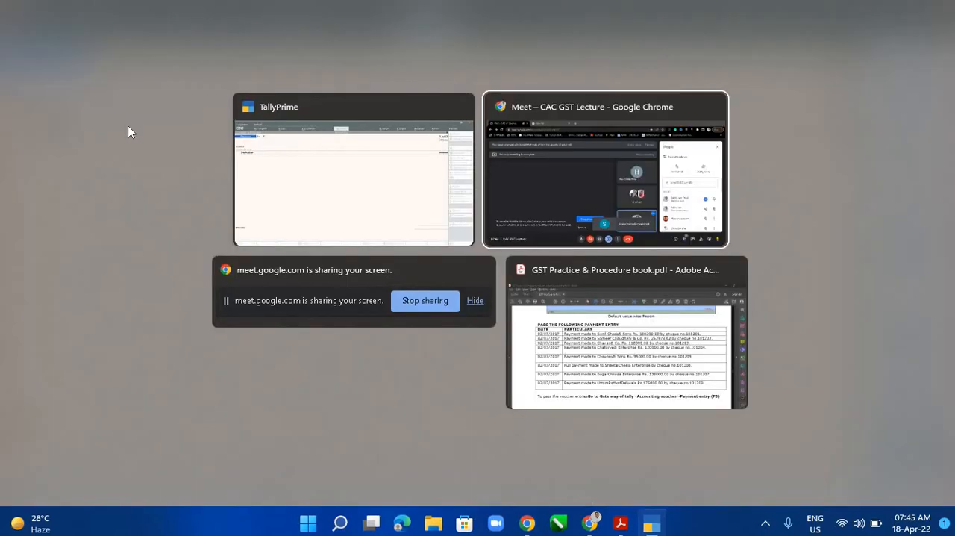
pyautogui.press('Tab')
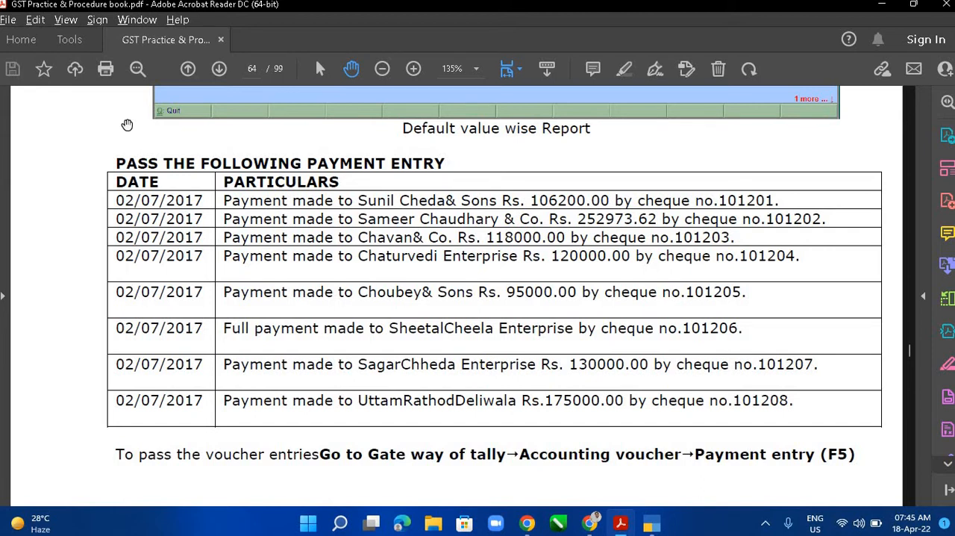
pyautogui.hotkey('alt', 'Tab')
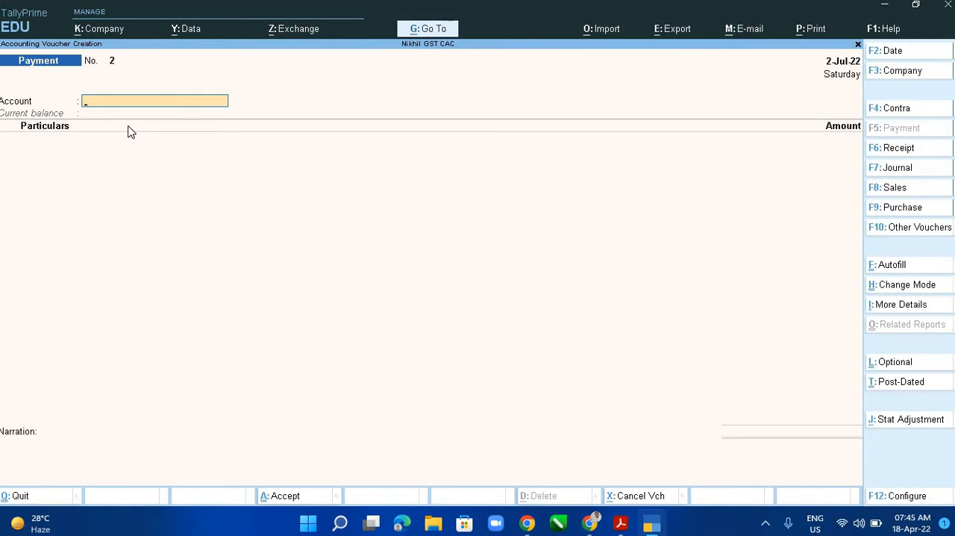
pyautogui.write('Ba')
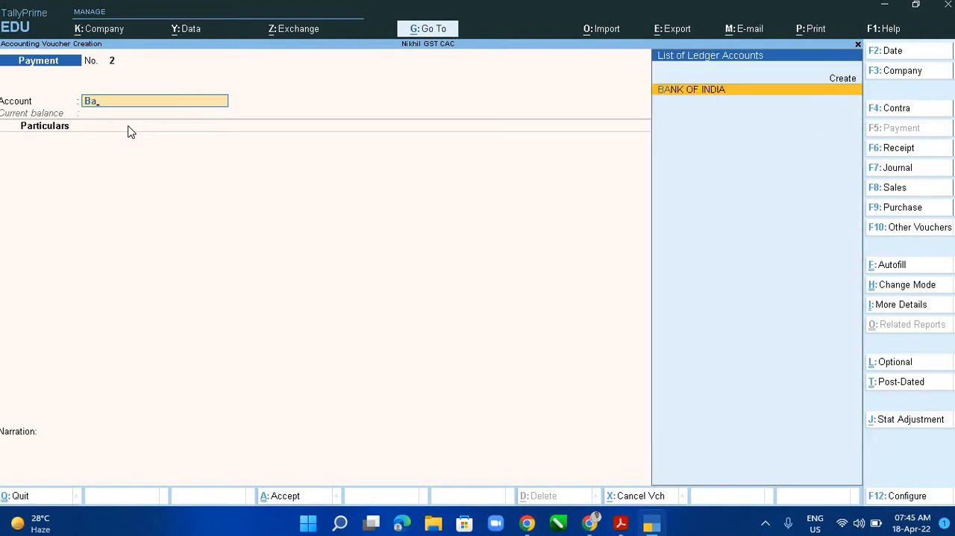
pyautogui.press('Return')
pyautogui.write('Sam')
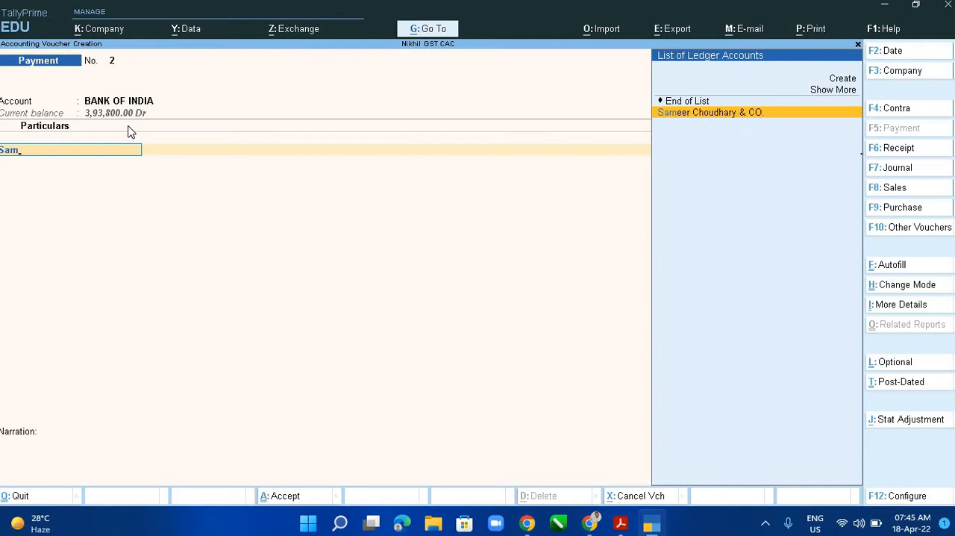
pyautogui.press('Return')
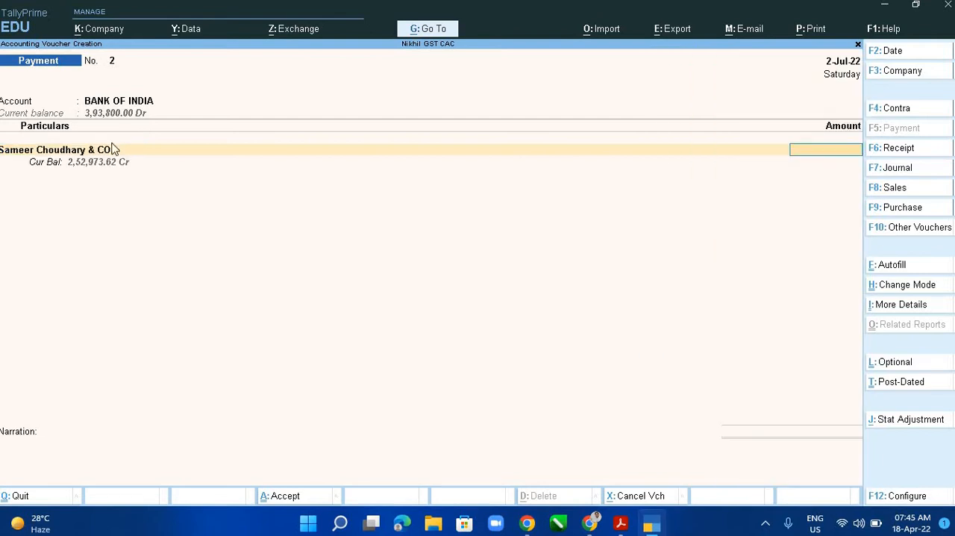
# - Enter the amount 2,52,973.62 and allocate it as Agst Ref to the pending bill PUR\1812
pyautogui.write('2,')
pyautogui.write('52,973')
pyautogui.write('.62')
pyautogui.press('Return')
pyautogui.press('Return')
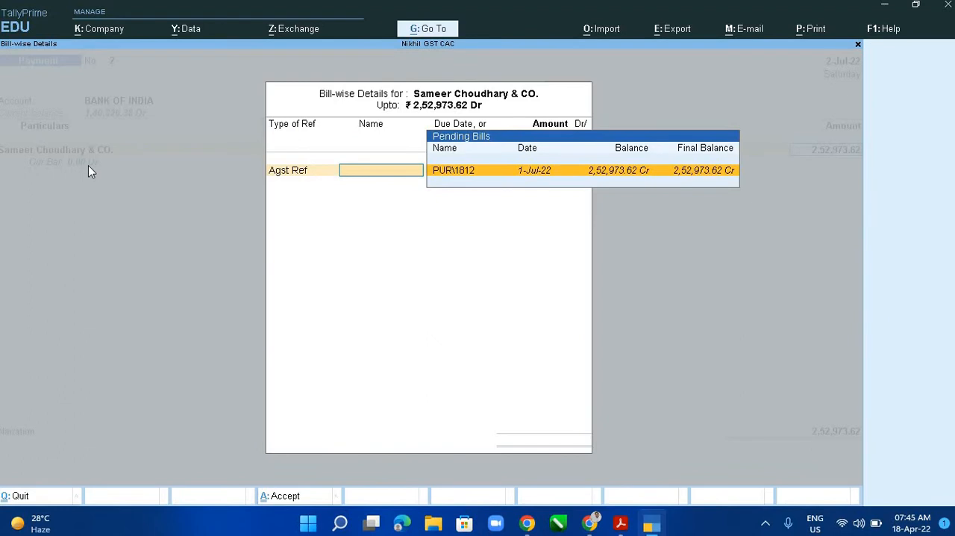
pyautogui.press('Return')
pyautogui.press('Return')
# - Allocate the Sameer Choudhary & CO. payment as a Cheque with range Not Applicable and instrument number 101201
pyautogui.press('Return')
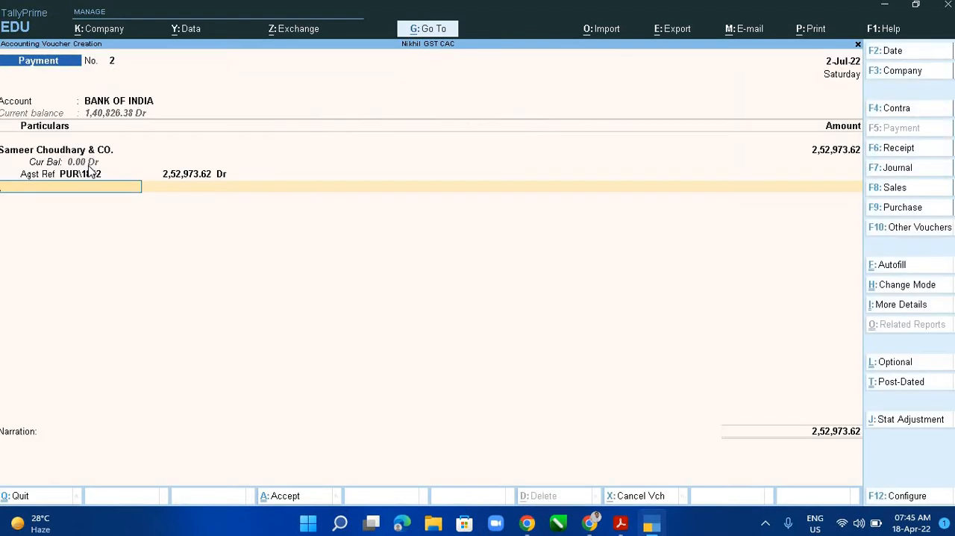
pyautogui.press('Return')
pyautogui.press('Return')
pyautogui.press('Return')
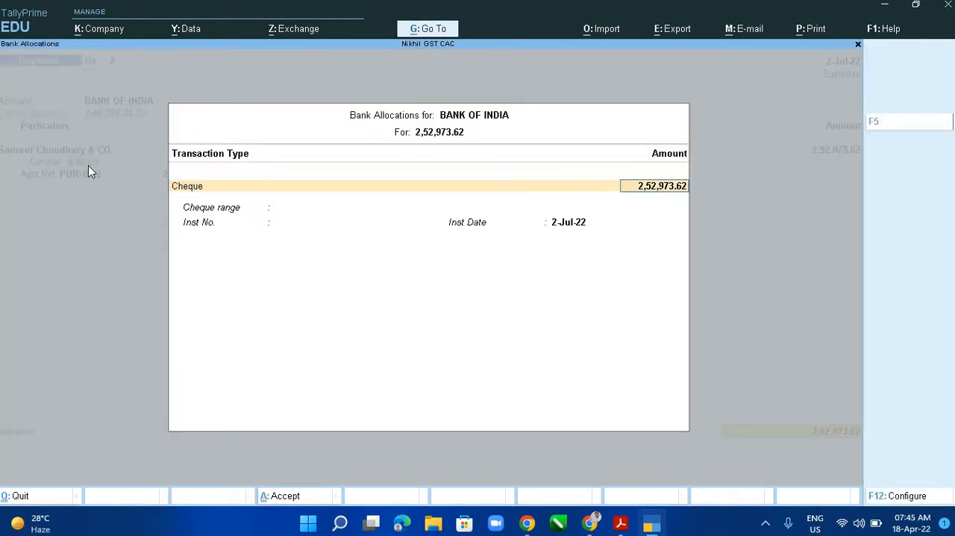
pyautogui.press('Return')
pyautogui.hotkey('alt', 'Tab')
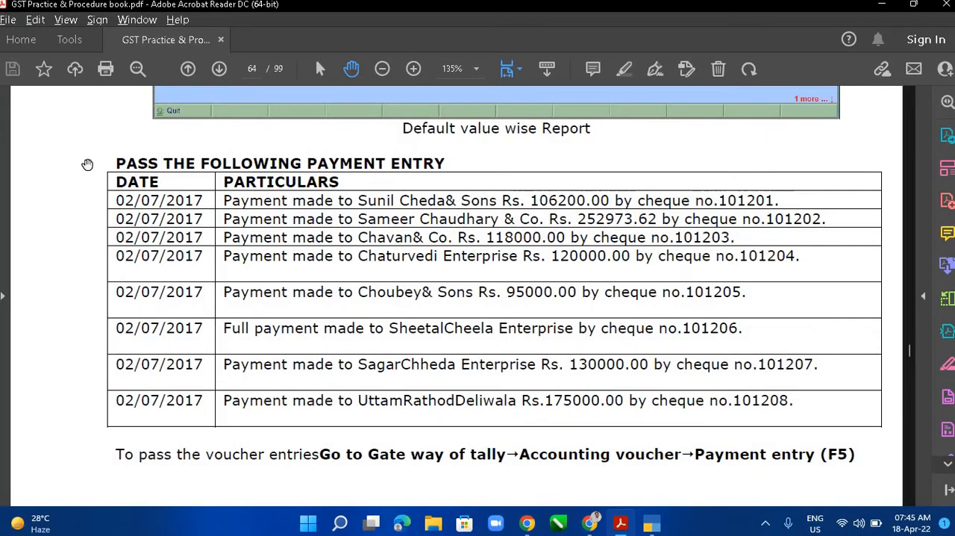
pyautogui.hotkey('alt', 'Tab')
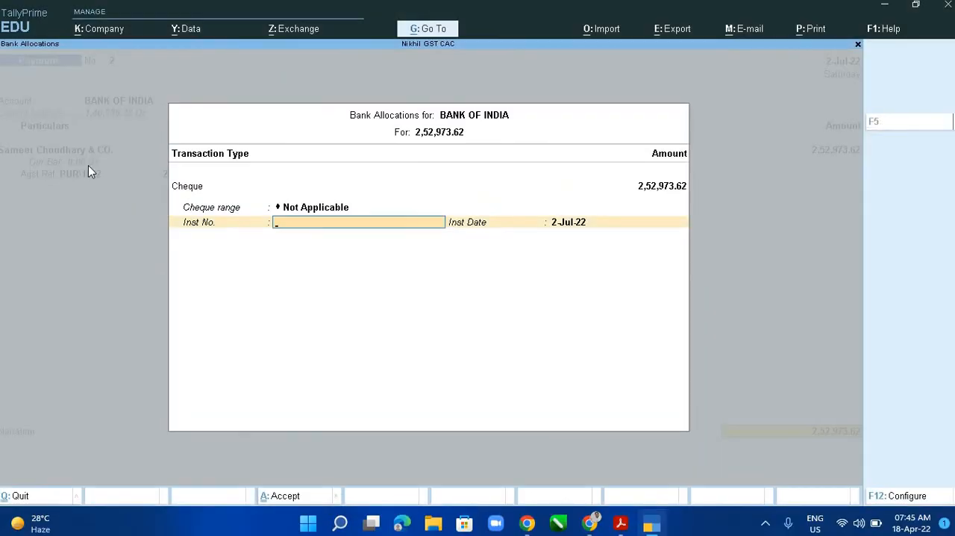
pyautogui.write('101201')
pyautogui.press('Return')
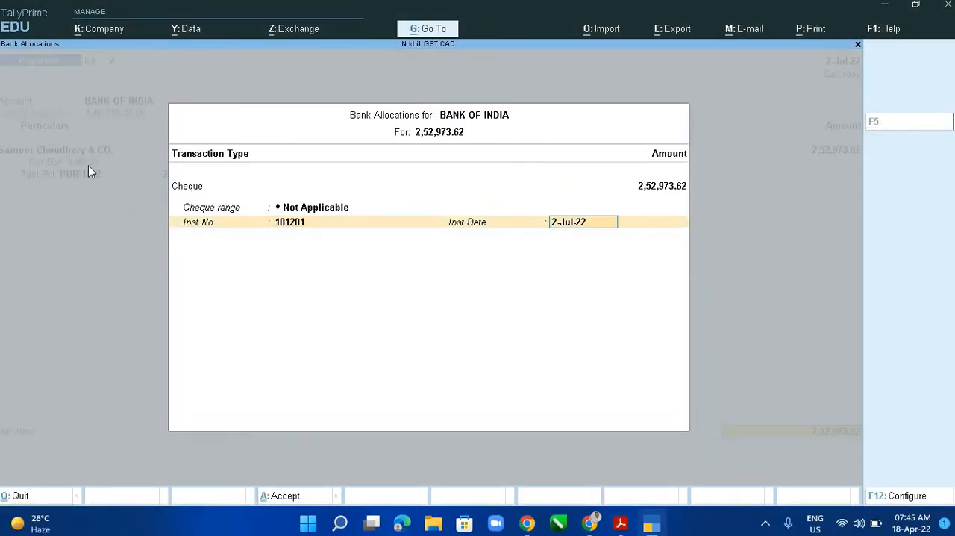
# - Recheck the cheque number in the PDF list, correct the instrument number to 101202 and complete the bank allocation
pyautogui.hotkey('alt', 'Tab')
pyautogui.hotkey('alt', 'Tab')
pyautogui.press('BackSpace')
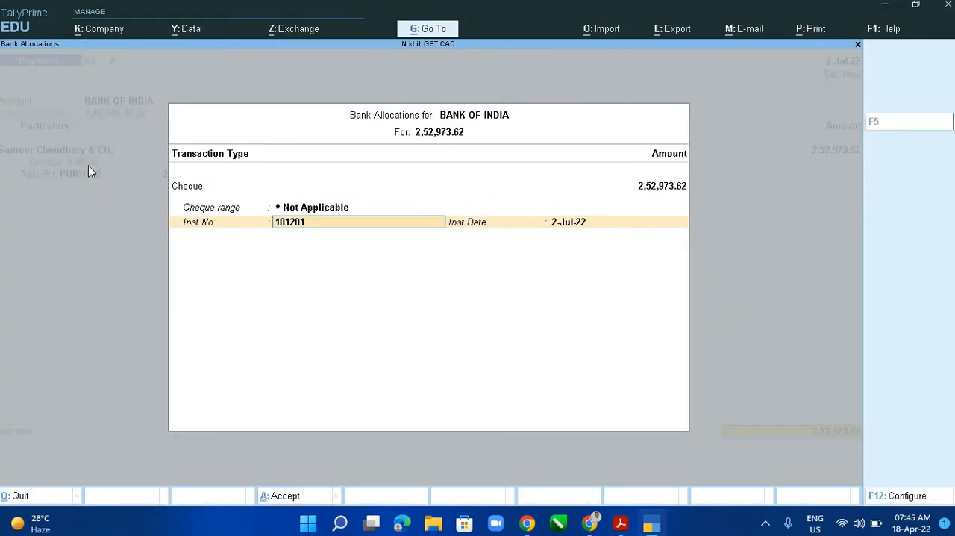
pyautogui.write('2')
pyautogui.press('Return')
pyautogui.press('Return')
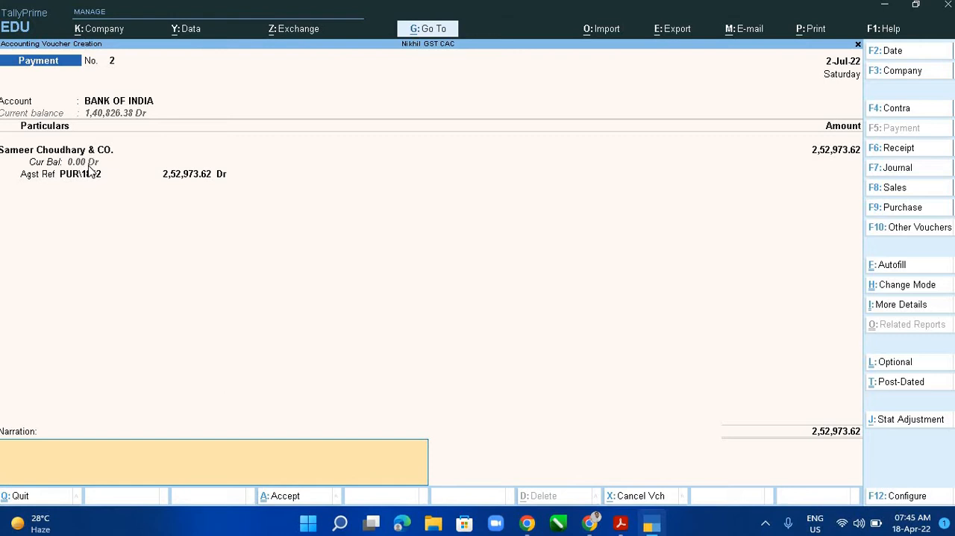
pyautogui.write('Being Good Purchased on credit from Sameer Choudhary & Co.')
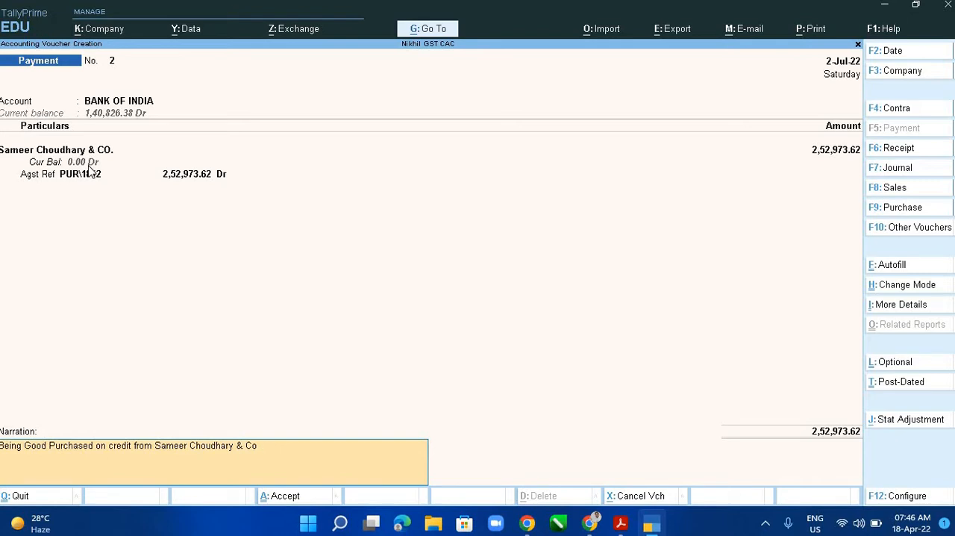
pyautogui.press('BackSpace')
pyautogui.press('BackSpace')
pyautogui.press('BackSpace')
pyautogui.press('BackSpace')
pyautogui.press('BackSpace')
pyautogui.press('BackSpace')
pyautogui.press('BackSpace')
pyautogui.press('BackSpace')
pyautogui.press('BackSpace')
pyautogui.press('BackSpace')
pyautogui.press('BackSpace')
pyautogui.press('BackSpace')
pyautogui.press('BackSpace')
pyautogui.press('BackSpace')
pyautogui.press('BackSpace')
pyautogui.press('BackSpace')
pyautogui.press('BackSpace')
pyautogui.press('BackSpace')
pyautogui.press('BackSpace')
pyautogui.press('BackSpace')
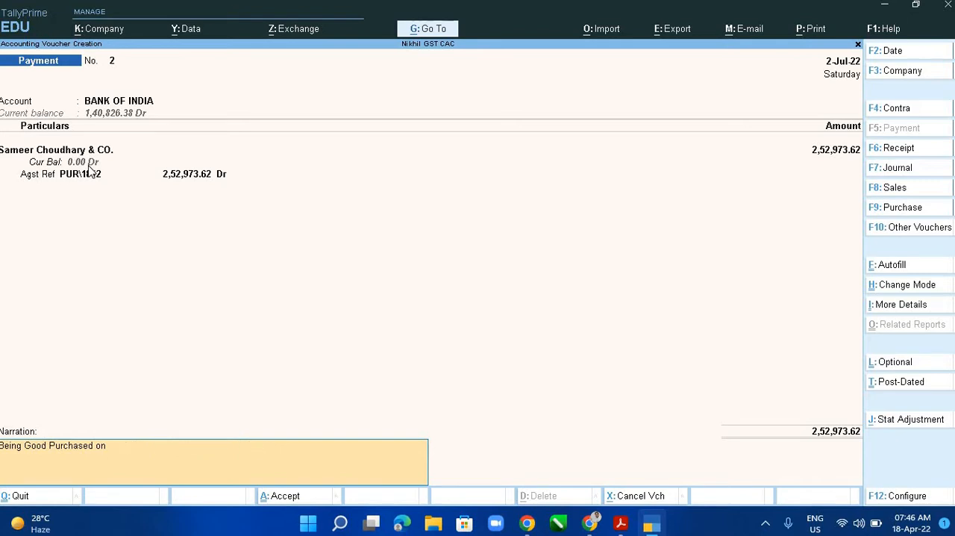
pyautogui.press('BackSpace')
pyautogui.press('BackSpace')
pyautogui.press('BackSpace')
pyautogui.press('BackSpace')
pyautogui.press('BackSpace')
pyautogui.press('BackSpace')
pyautogui.press('BackSpace')
pyautogui.press('BackSpace')
pyautogui.press('BackSpace')
pyautogui.press('BackSpace')
pyautogui.press('BackSpace')
pyautogui.press('BackSpace')
pyautogui.press('BackSpace')
pyautogui.press('BackSpace')
pyautogui.press('BackSpace')
pyautogui.press('BackSpace')
pyautogui.press('BackSpace')
pyautogui.press('BackSpace')
pyautogui.press('BackSpace')
pyautogui.press('BackSpace')
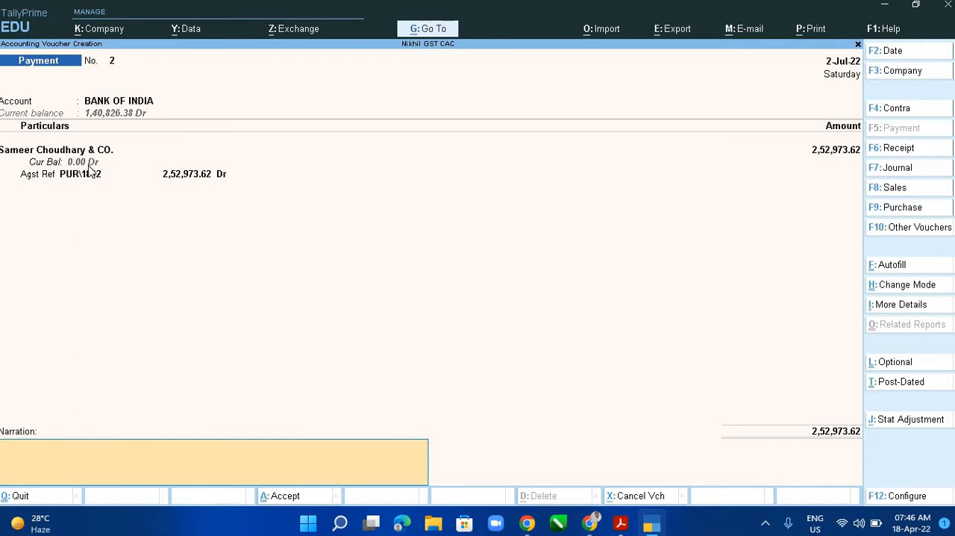
# - Recall the previous payment narration "Being Cheque issued agst Sunil Chheda & SOns" and accept the second voucher
pyautogui.hotkey('ctrl', 'r')
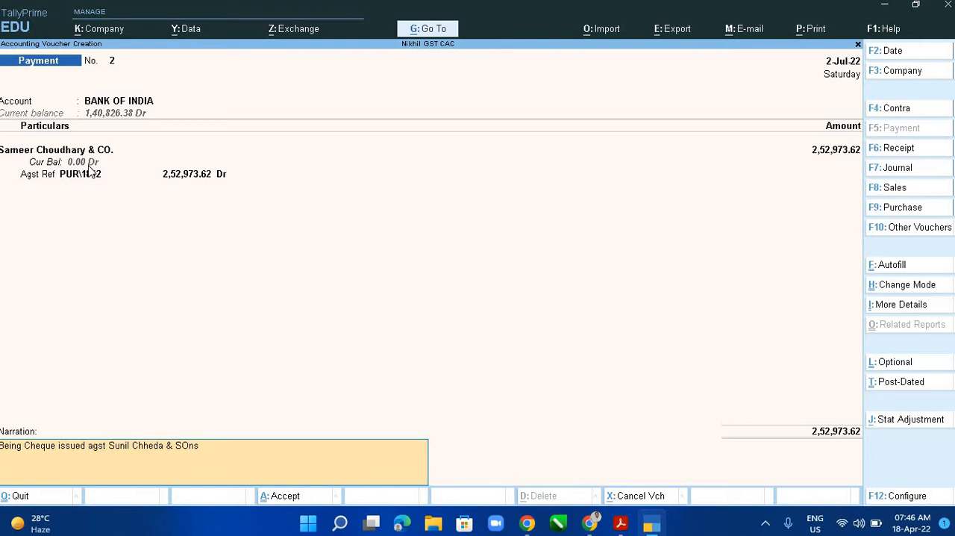
pyautogui.press('Return')
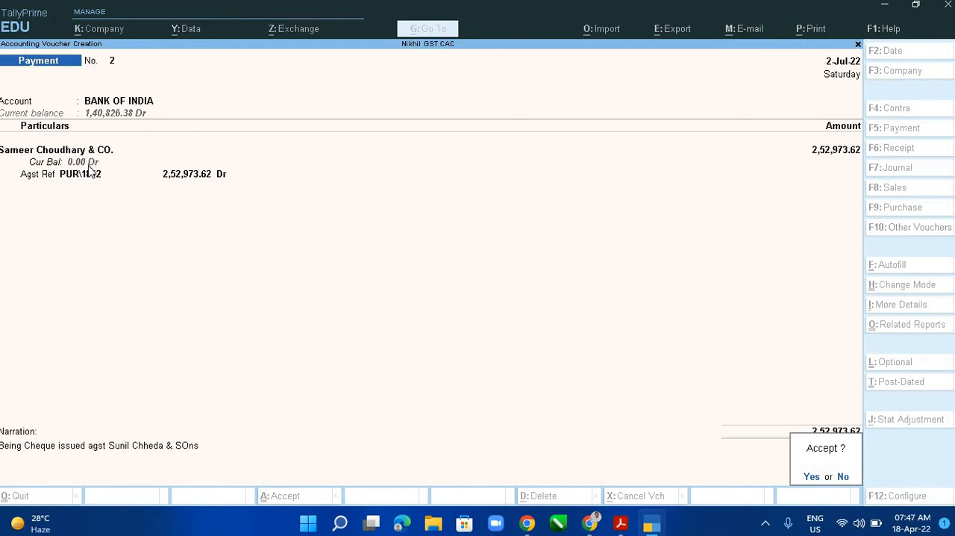
pyautogui.press('y')
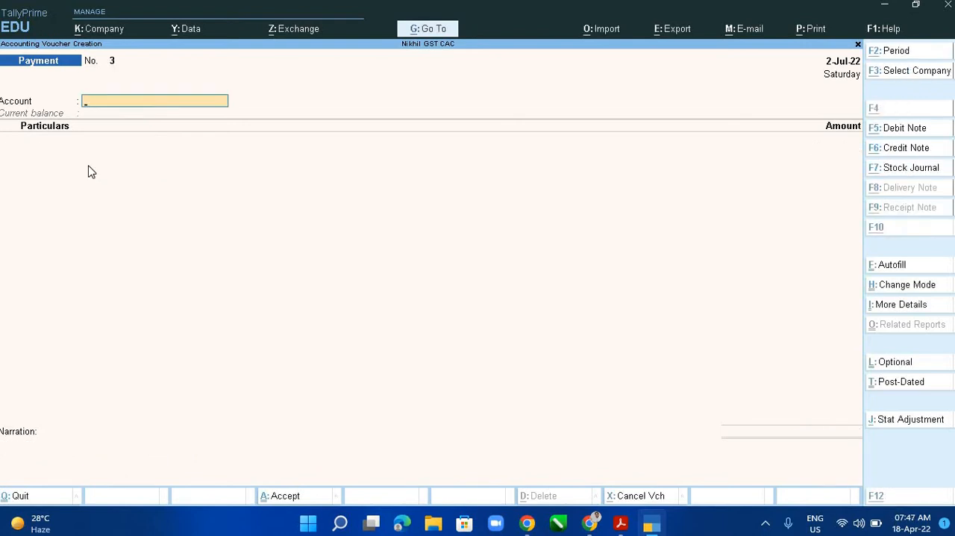
# - Check the PDF payment list, then start the third voucher with account BANK OF INDIA and particulars CHAVAN & CO. Interstate
pyautogui.hotkey('alt', 'Tab')
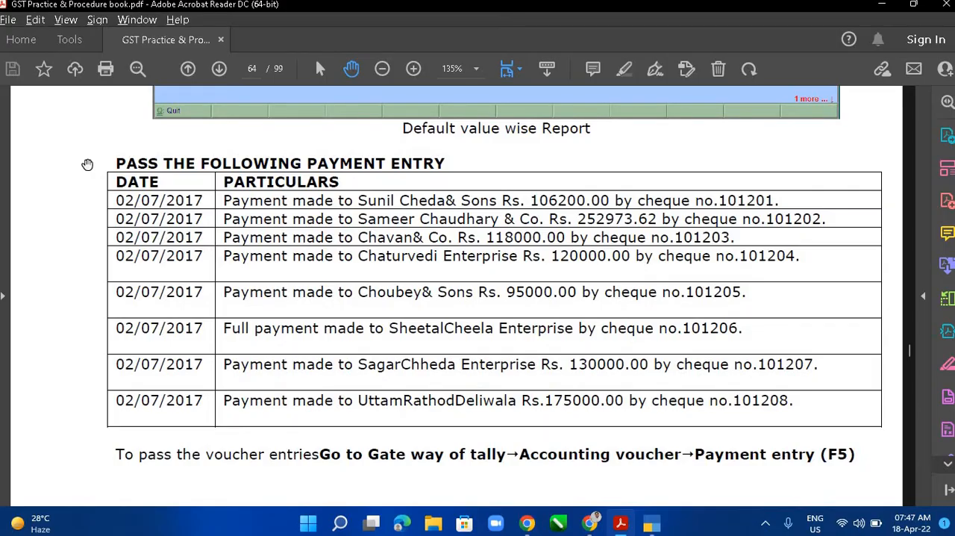
pyautogui.hotkey('alt', 'Tab')
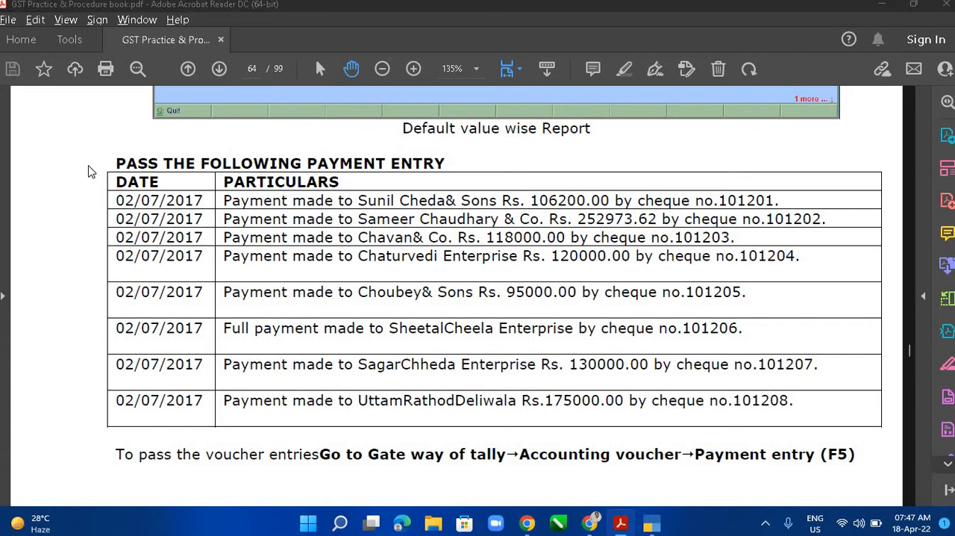
pyautogui.write('Ban')
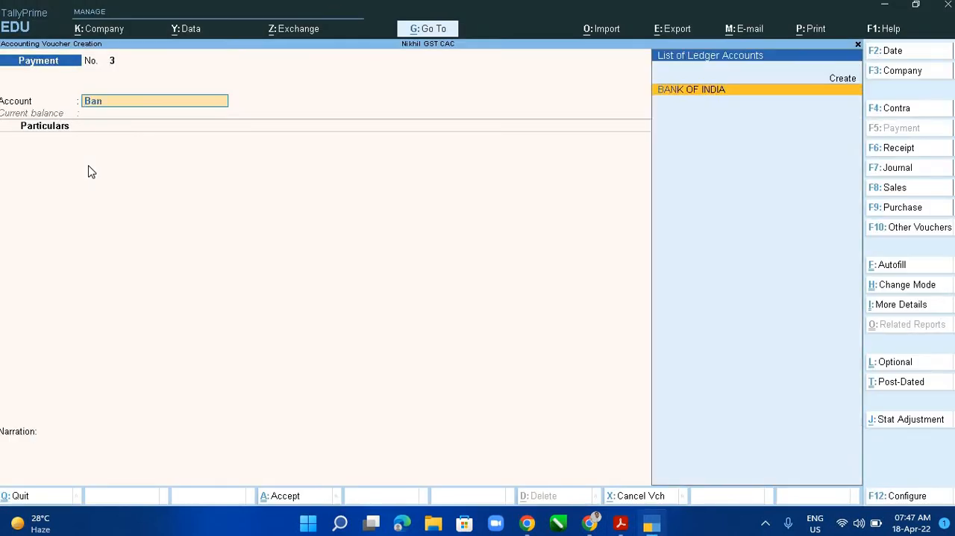
pyautogui.press('Return')
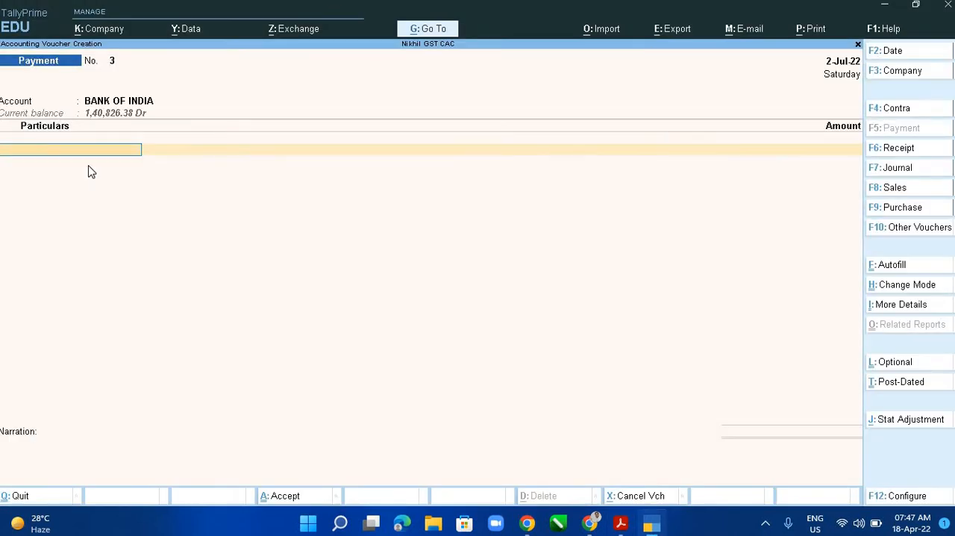
pyautogui.write('ch')
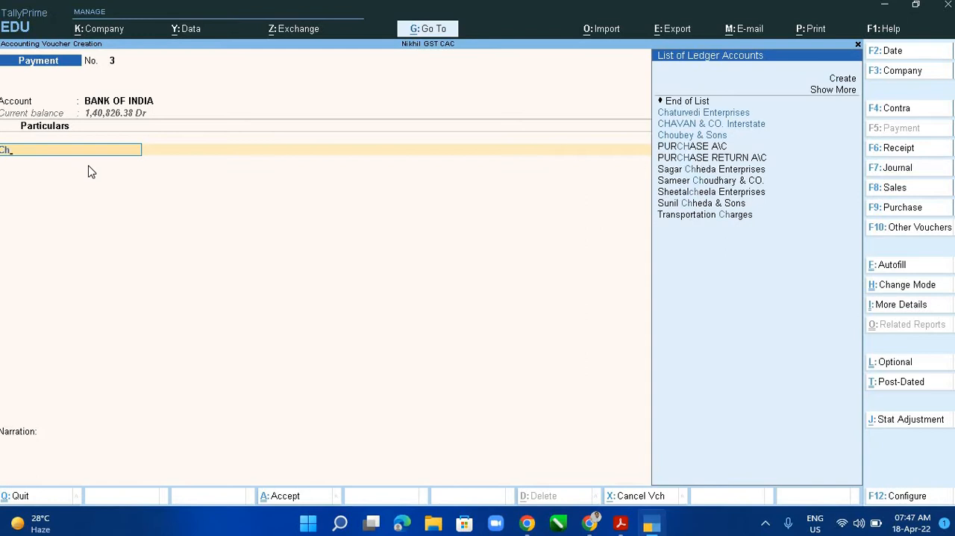
pyautogui.press('Down')
pyautogui.press('Down')
pyautogui.press('Return')
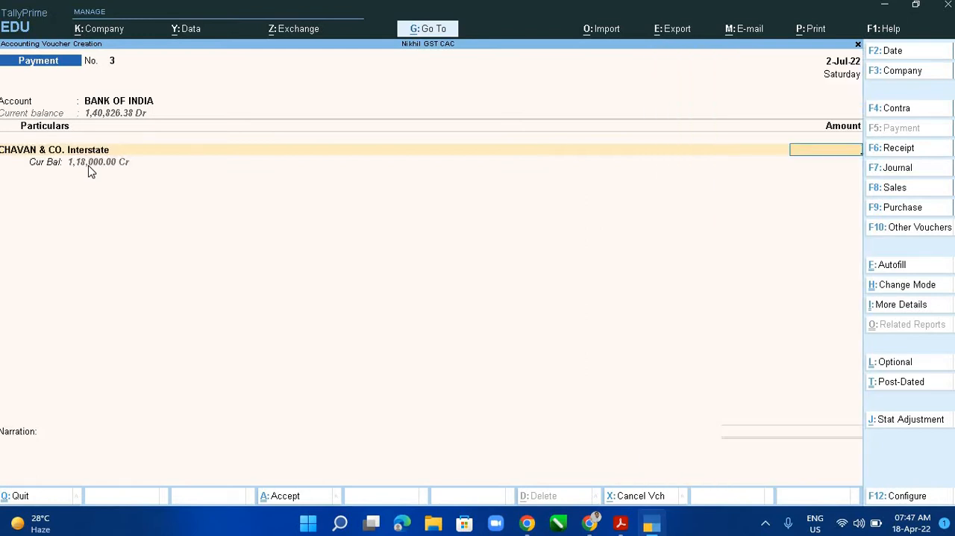
# - Enter the amount 1,18,000 and allocate it as Agst Ref to the pending bill PUR\INT1
pyautogui.write('118000')
pyautogui.press('Return')
pyautogui.press('Return')
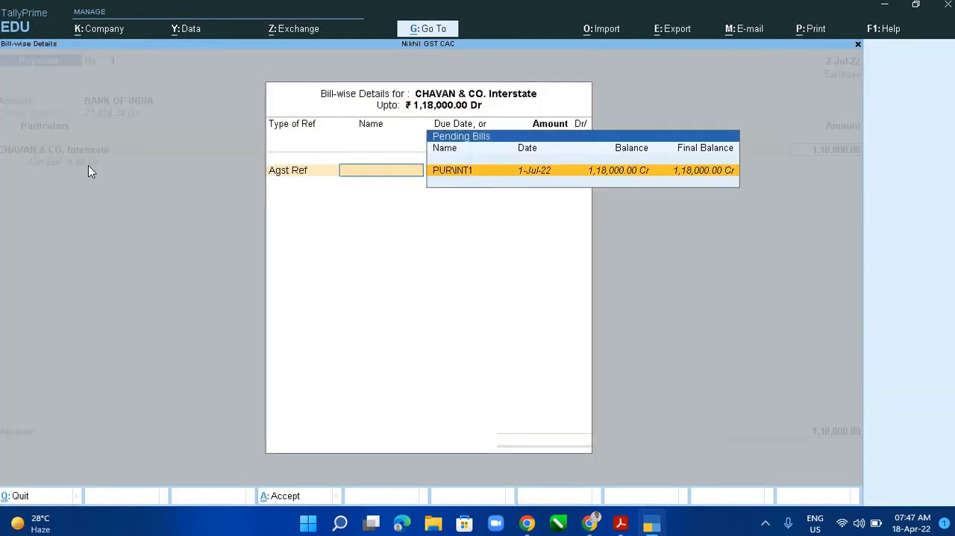
pyautogui.press('Return')
# - Complete the bank allocation as a Cheque with range Not Applicable and instrument number 101203 from the PDF list
pyautogui.press('Return')
pyautogui.press('Return')
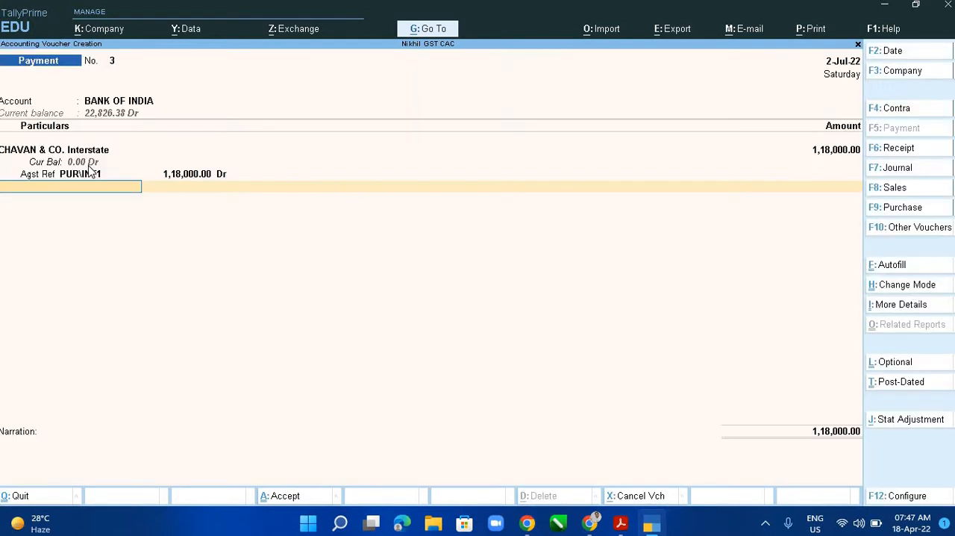
pyautogui.press('Return')
pyautogui.press('Return')
pyautogui.press('Return')
pyautogui.press('Return')
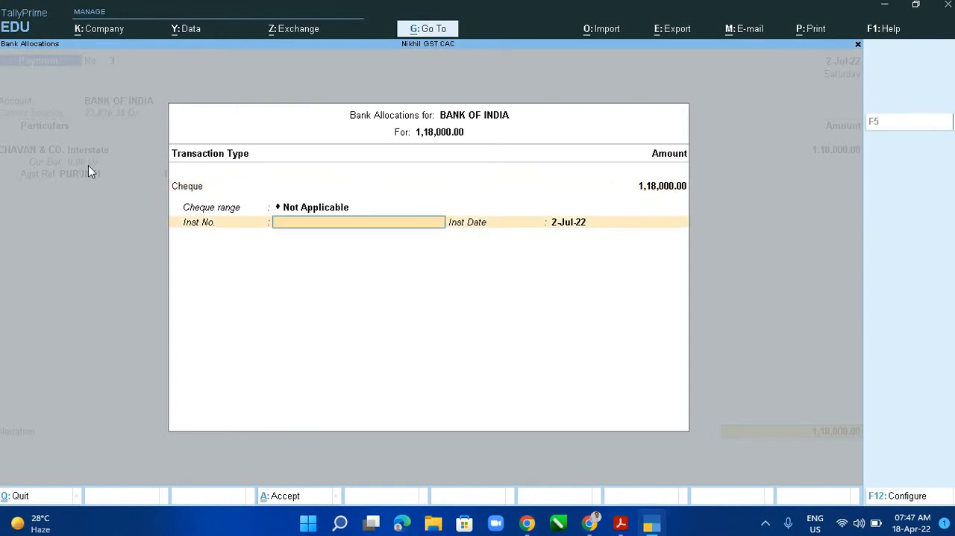
pyautogui.press('Return')
pyautogui.hotkey('shift', 'Tab')
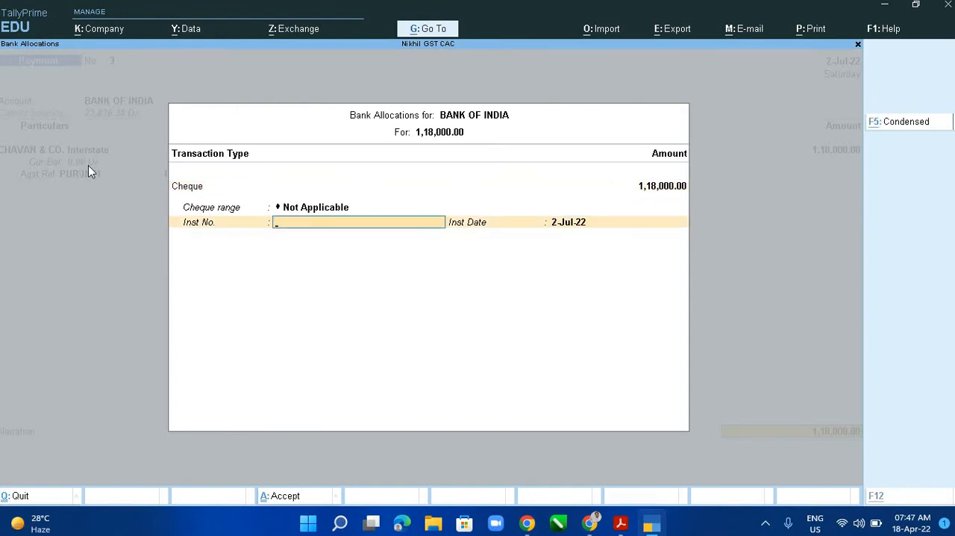
pyautogui.hotkey('alt', 'Tab')
pyautogui.hotkey('alt', 'Tab')
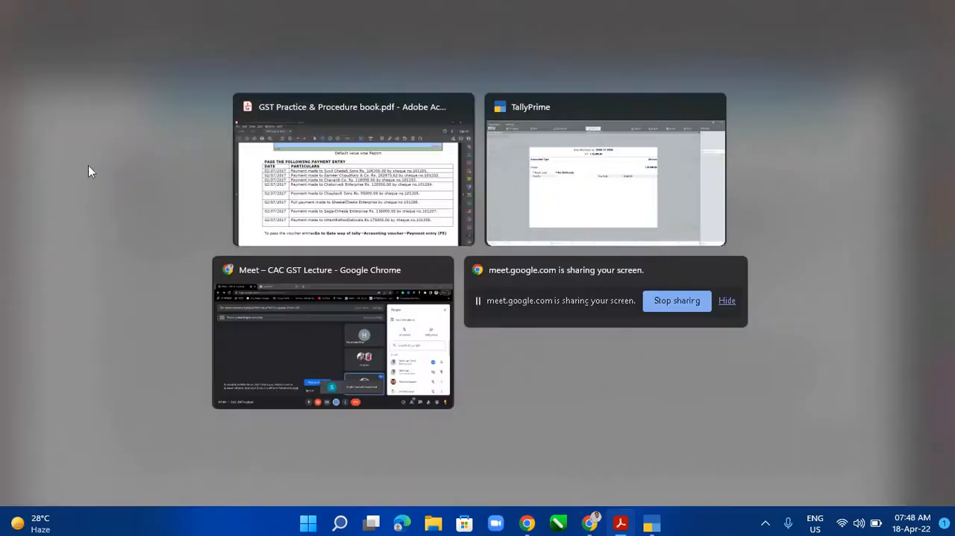
pyautogui.write('101')
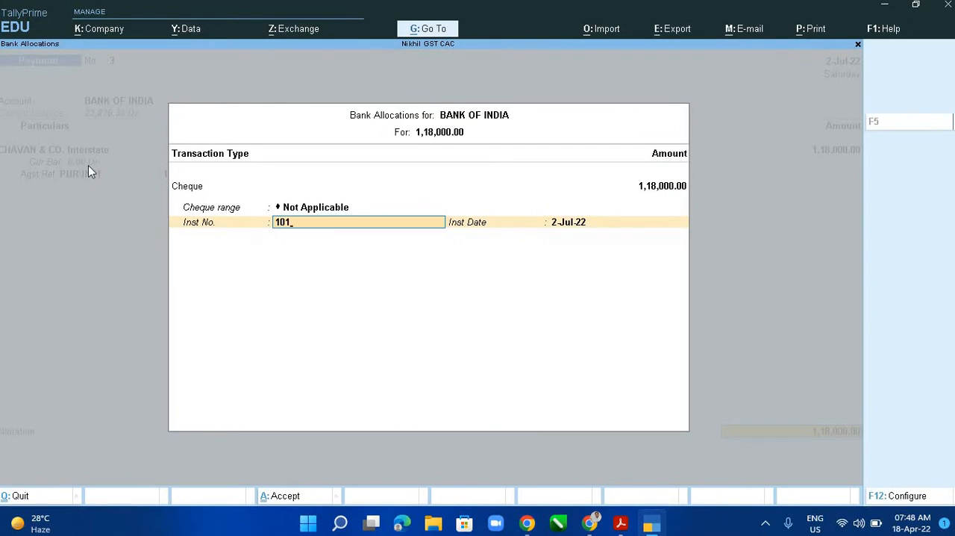
pyautogui.write('203')
pyautogui.press('Return')
pyautogui.press('Return')
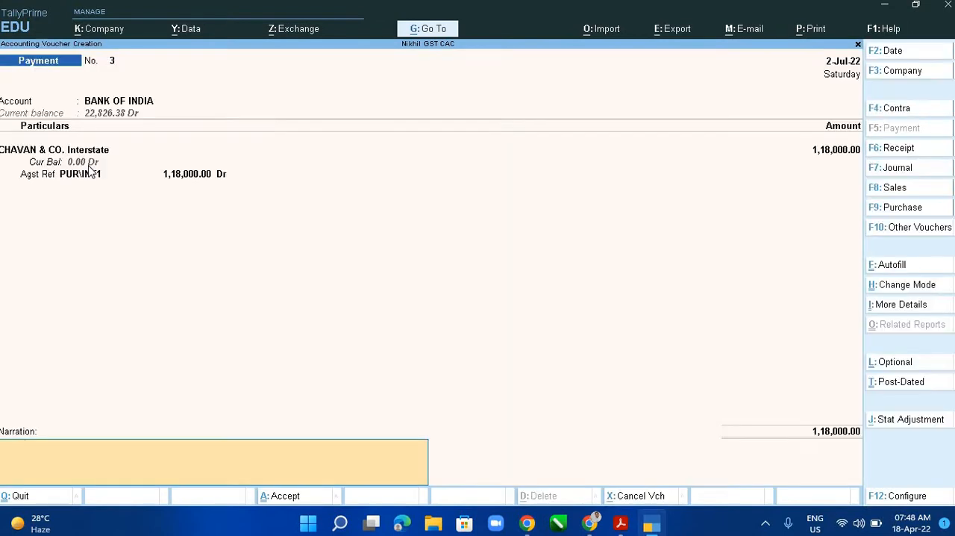
# - Reuse the previous narration, edit it to "Being Cheque issued agst Chavan & Co." and accept the third voucher
pyautogui.hotkey('ctrl', 'alt', 'v')
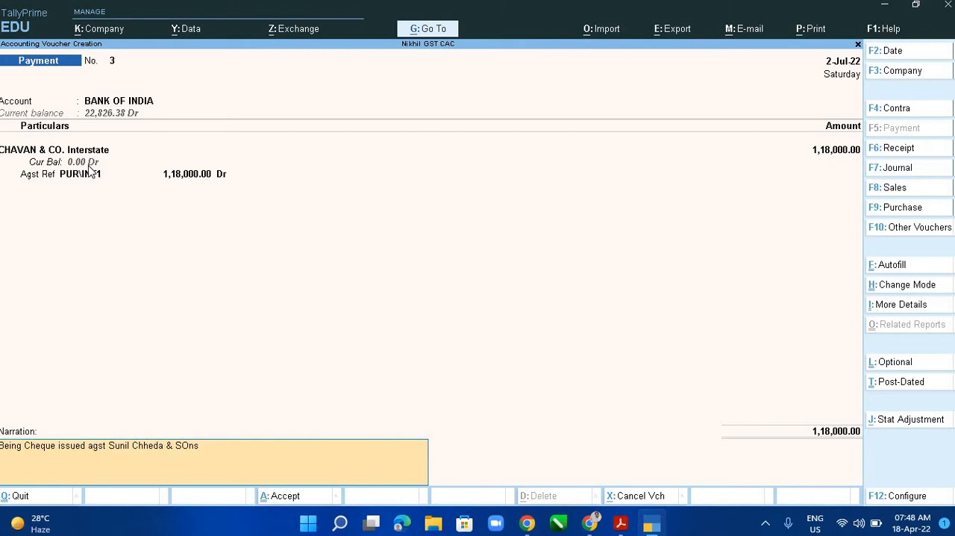
pyautogui.press('BackSpace')
pyautogui.press('BackSpace')
pyautogui.press('BackSpace')
pyautogui.press('BackSpace')
pyautogui.press('BackSpace')
pyautogui.press('BackSpace')
pyautogui.press('BackSpace')
pyautogui.press('BackSpace')
pyautogui.press('BackSpace')
pyautogui.press('BackSpace')
pyautogui.press('BackSpace')
pyautogui.press('BackSpace')
pyautogui.press('BackSpace')
pyautogui.press('BackSpace')
pyautogui.write('Chavan & Co')
pyautogui.press('Return')
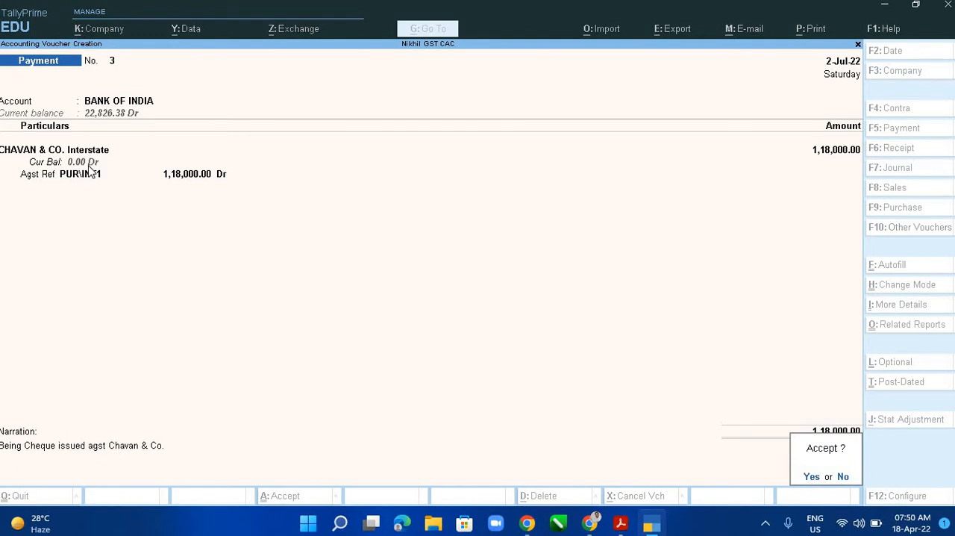
pyautogui.press('y')
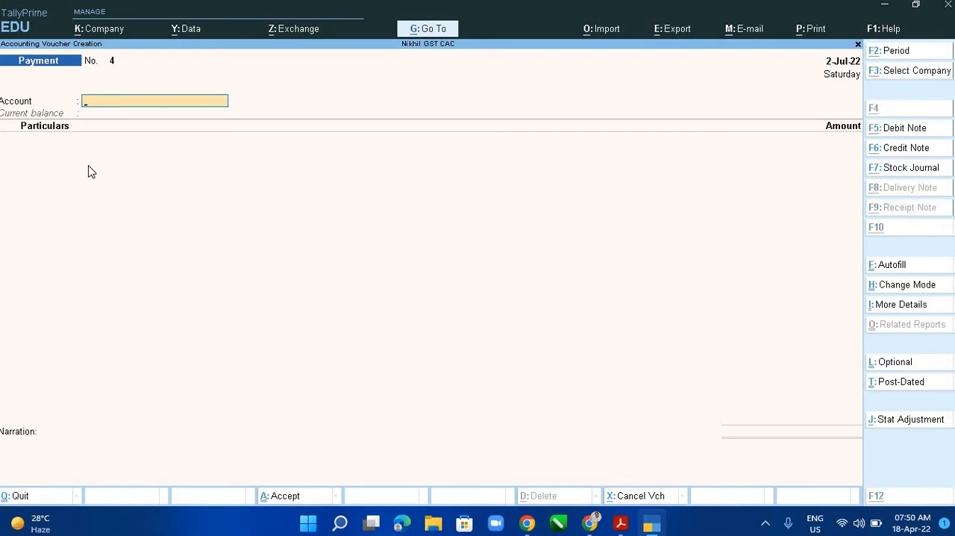
# - Check the PDF payment list, then start the fourth voucher with account BANK OF INDIA and particulars Chaturvedi Enterprises
pyautogui.hotkey('alt', 'Tab')
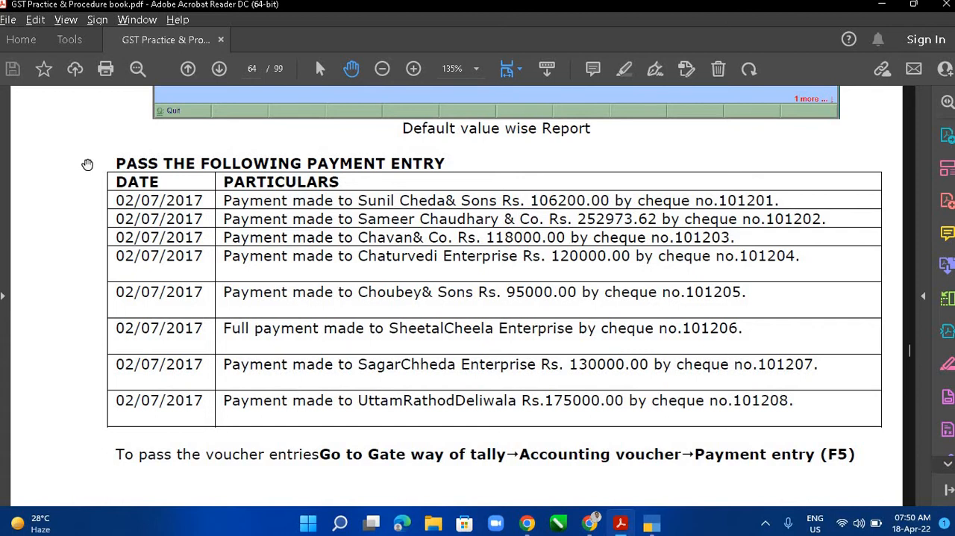
pyautogui.hotkey('alt', 'Tab')
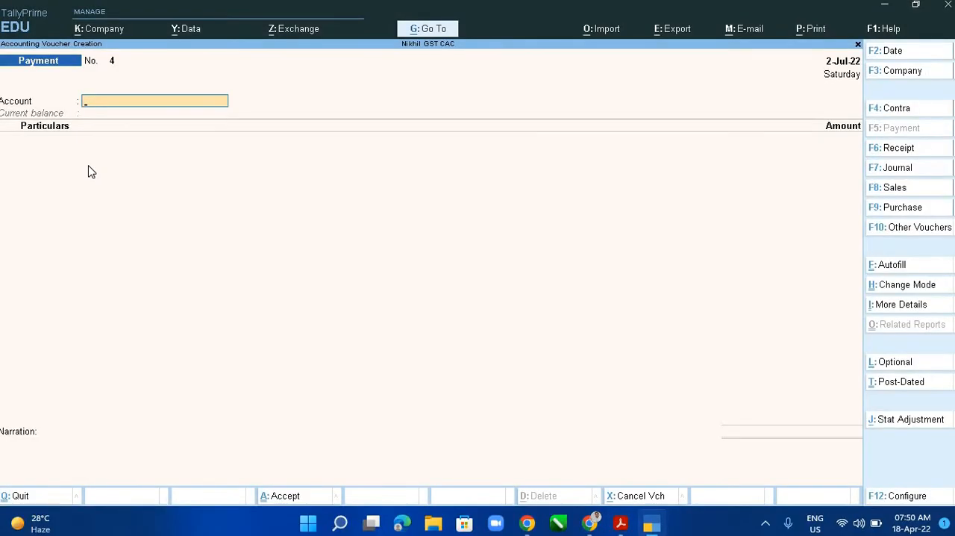
pyautogui.write('Ban')
pyautogui.press('Return')
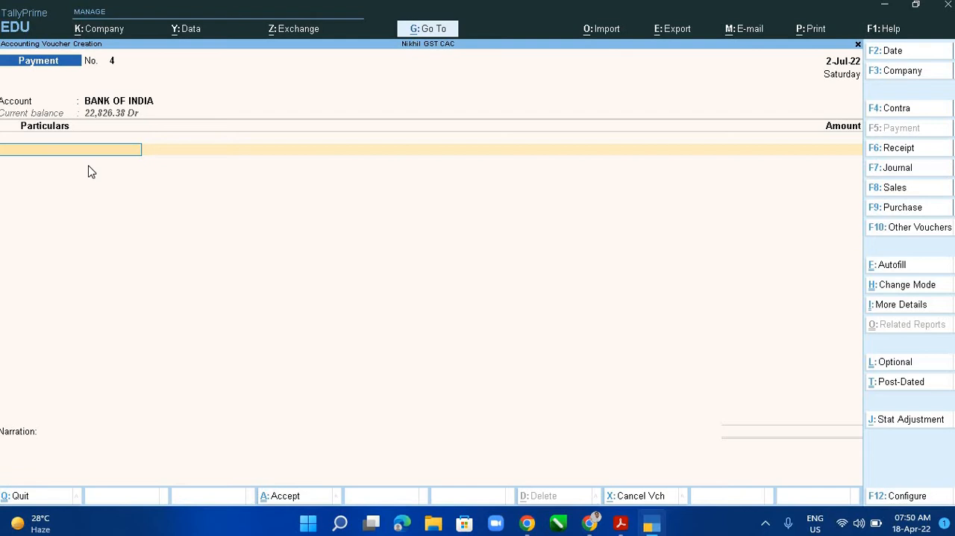
pyautogui.write('Cha')
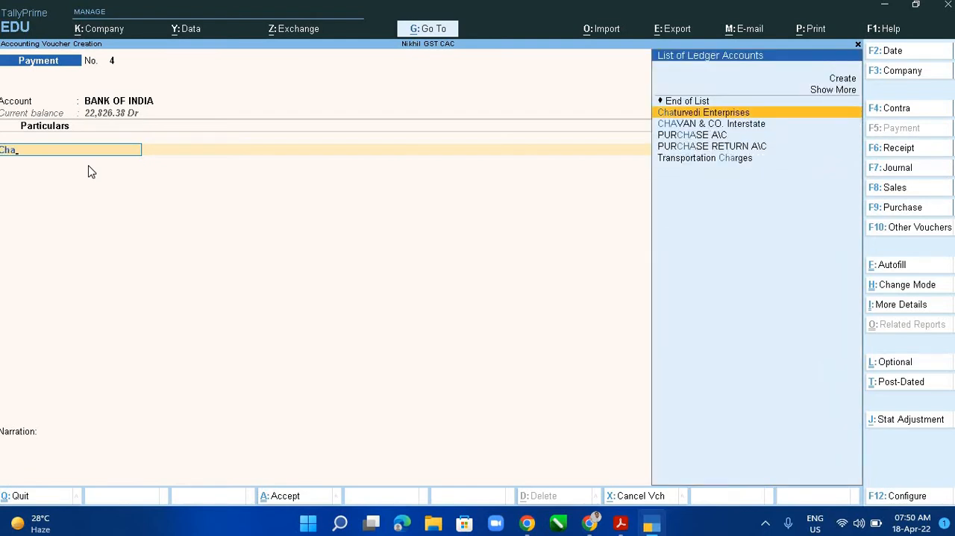
pyautogui.press('Return')
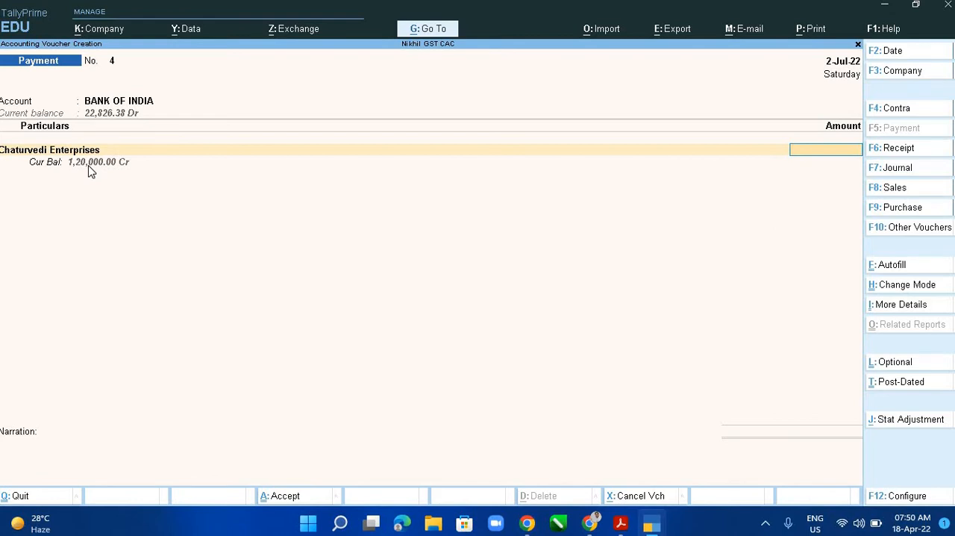
# - Enter the amount 1,20,000 for Chaturvedi Enterprises and allocate it as Agst Ref to the pending purchase bill
pyautogui.write('1,20,000')
pyautogui.press('Return')
pyautogui.press('Return')
# - Complete the bank allocation for Chaturvedi Enterprises as a Cheque with range Not Applicable and instrument number 101204
pyautogui.press('Return')
pyautogui.press('Return')
pyautogui.press('Return')
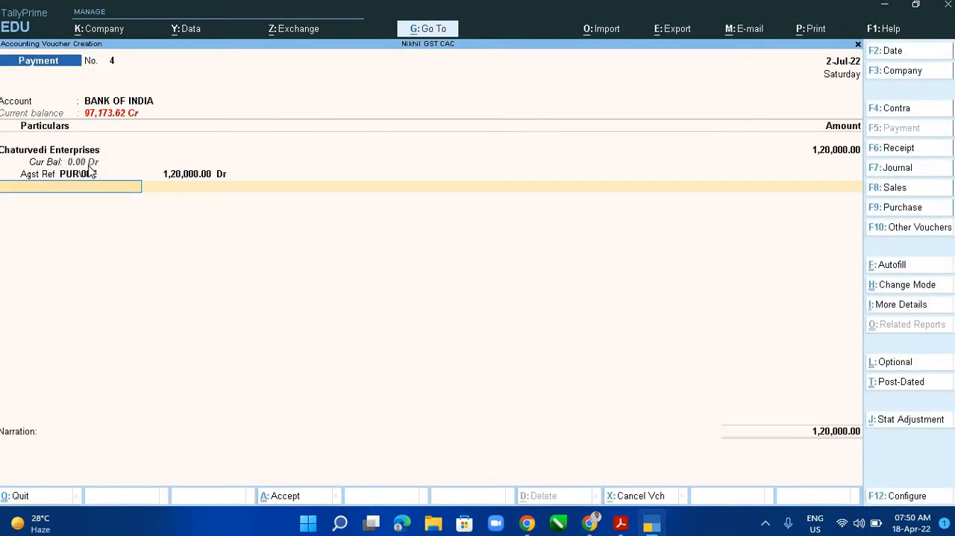
pyautogui.press('Return')
pyautogui.press('Return')
pyautogui.press('Return')
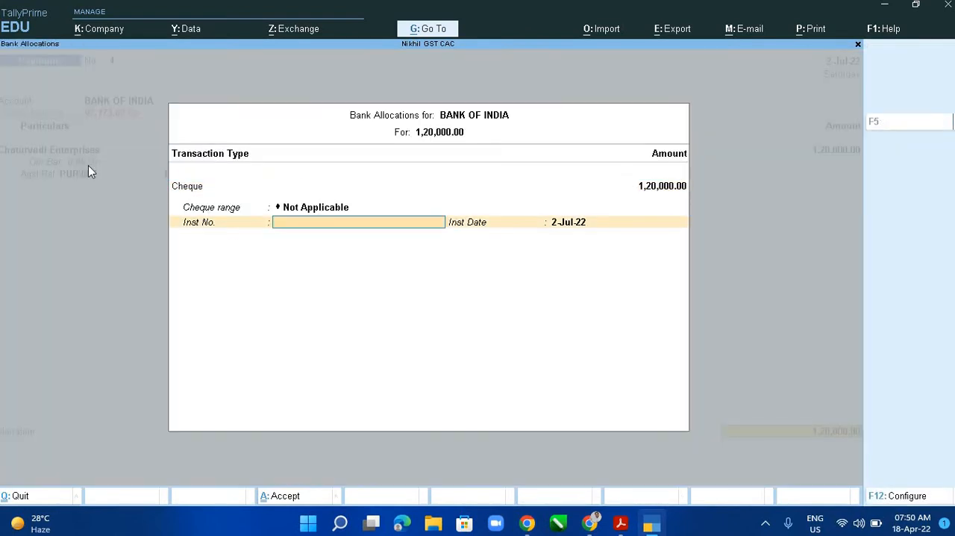
pyautogui.write('101204')
pyautogui.press('Return')
pyautogui.press('Return')
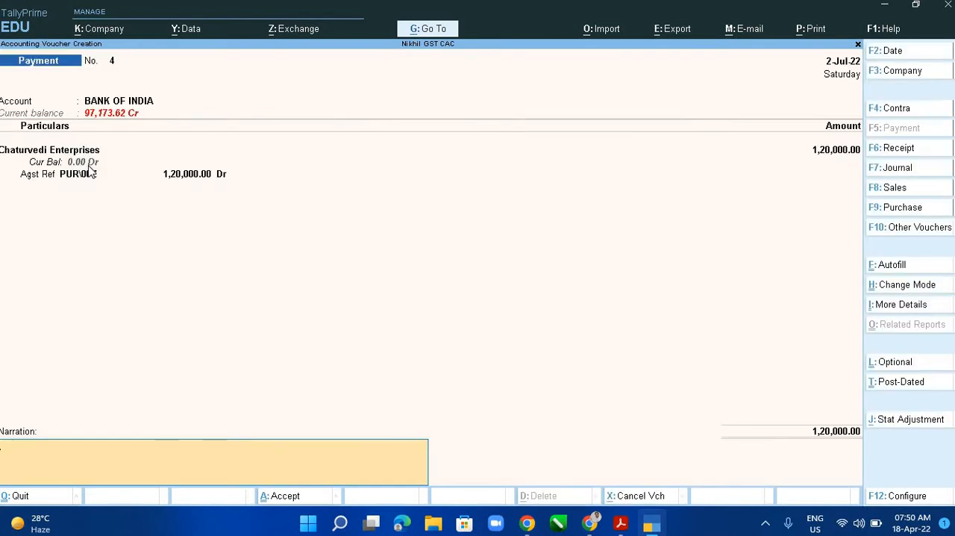
# - Reuse the previous narration, edit it to "Being Cheque issued agst Chaturvedi Enterprises" and accept the fourth voucher
pyautogui.hotkey('ctrl', 'r')
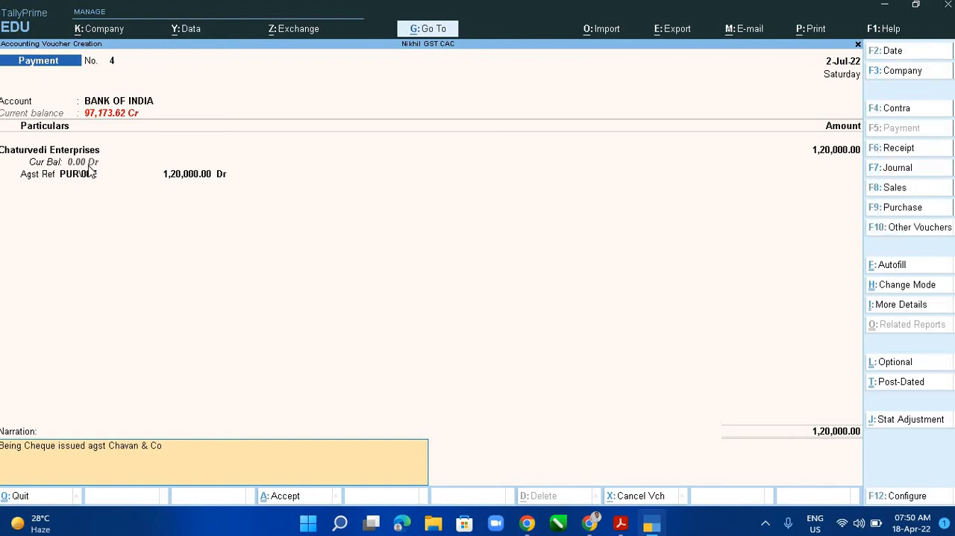
pyautogui.press('BackSpace')
pyautogui.press('BackSpace')
pyautogui.press('BackSpace')
pyautogui.press('BackSpace')
pyautogui.press('BackSpace')
pyautogui.press('BackSpace')
pyautogui.press('BackSpace')
pyautogui.press('BackSpace')
pyautogui.press('BackSpace')
pyautogui.press('BackSpace')
pyautogui.press('BackSpace')
pyautogui.write('CHa')
pyautogui.press('BackSpace')
pyautogui.press('BackSpace')
pyautogui.press('BackSpace')
pyautogui.write('Chaturvedi Entero')
pyautogui.press('BackSpace')
pyautogui.write('pris')
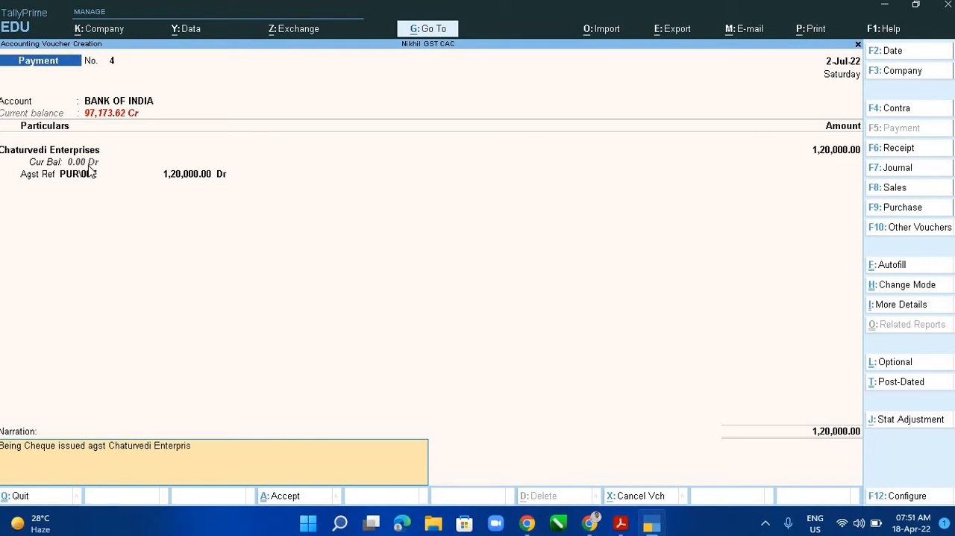
pyautogui.write('es')
pyautogui.press('Return')
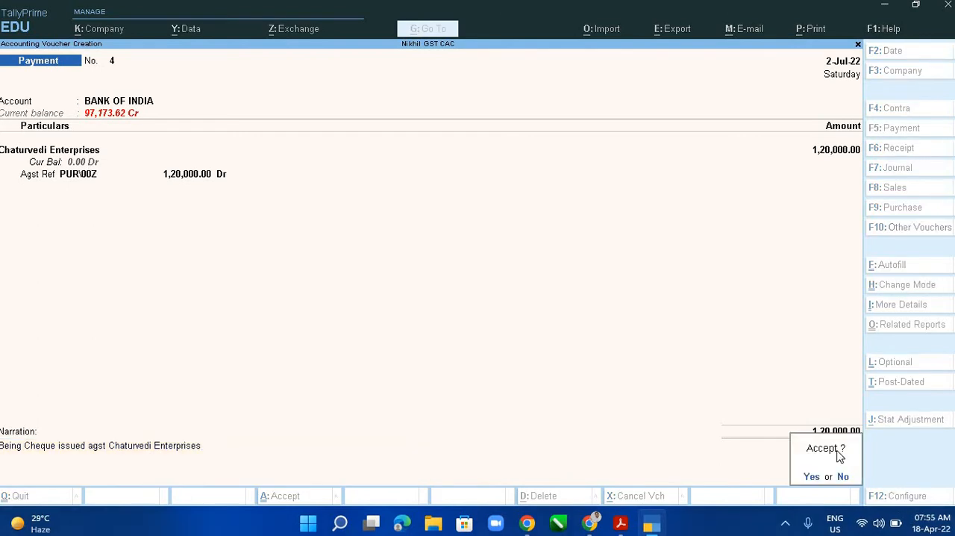
pyautogui.click(839, 457)
# - Check the PDF payment list, then start the fifth voucher with account BANK OF INDIA and particulars Choubey & Sons
pyautogui.hotkey('alt', 'Tab')
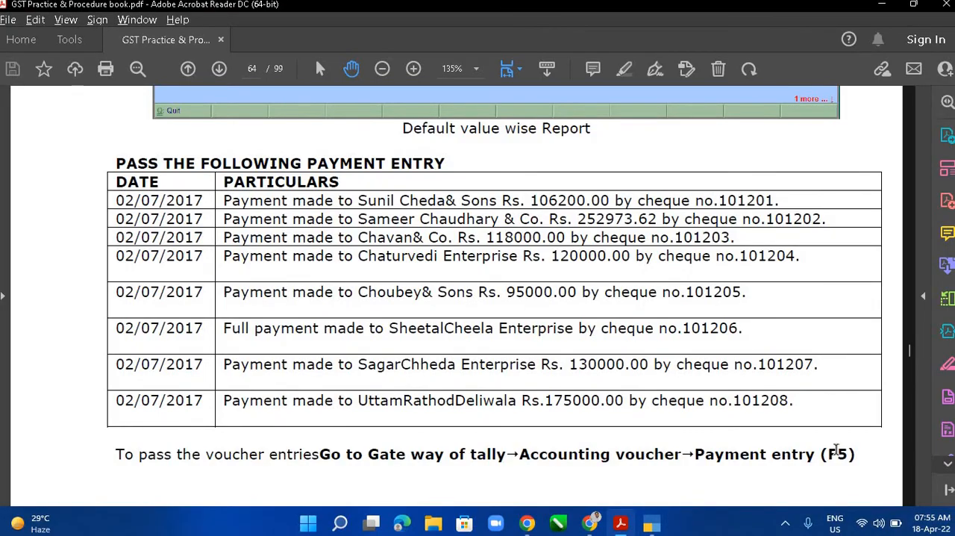
pyautogui.hotkey('alt', 'Tab')
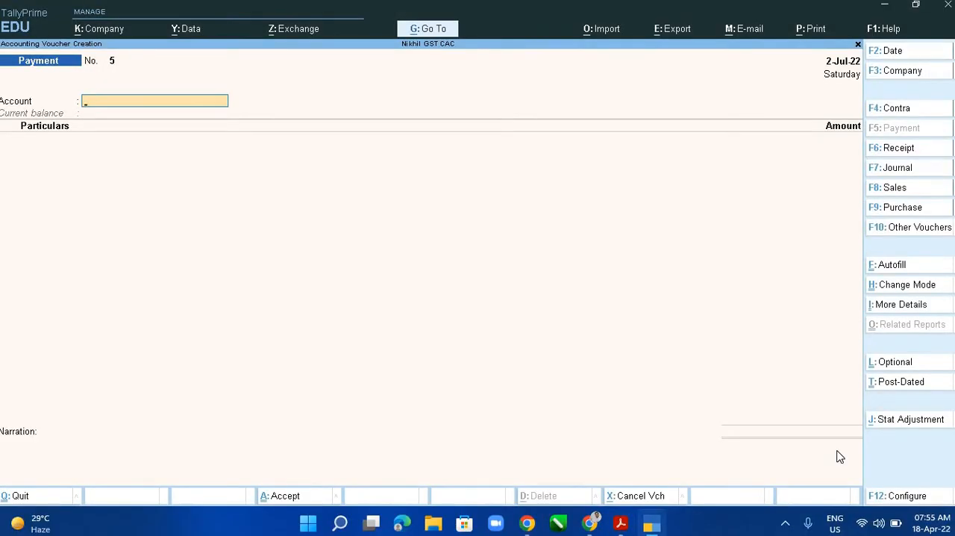
pyautogui.write('Ban')
pyautogui.press('Return')
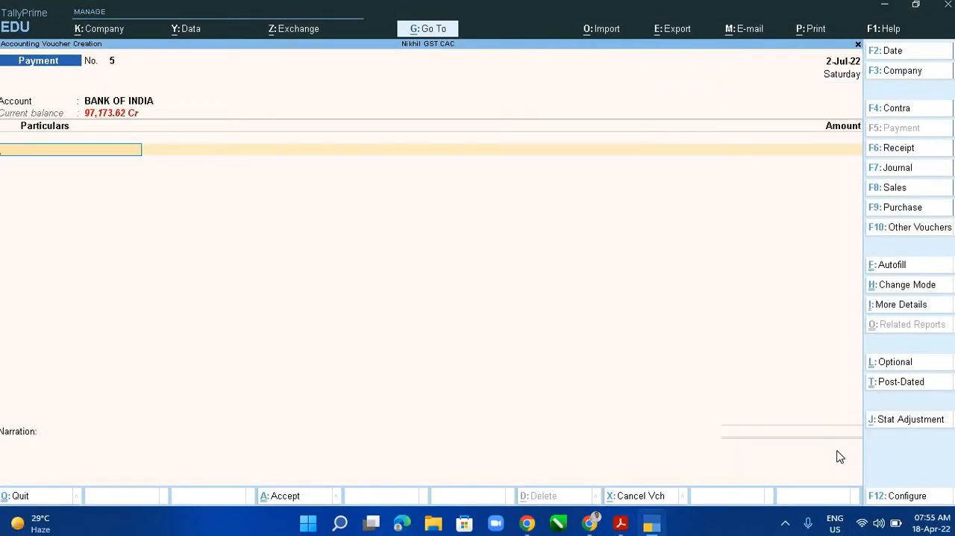
pyautogui.write('Ch')
pyautogui.press('Down')
pyautogui.press('Down')
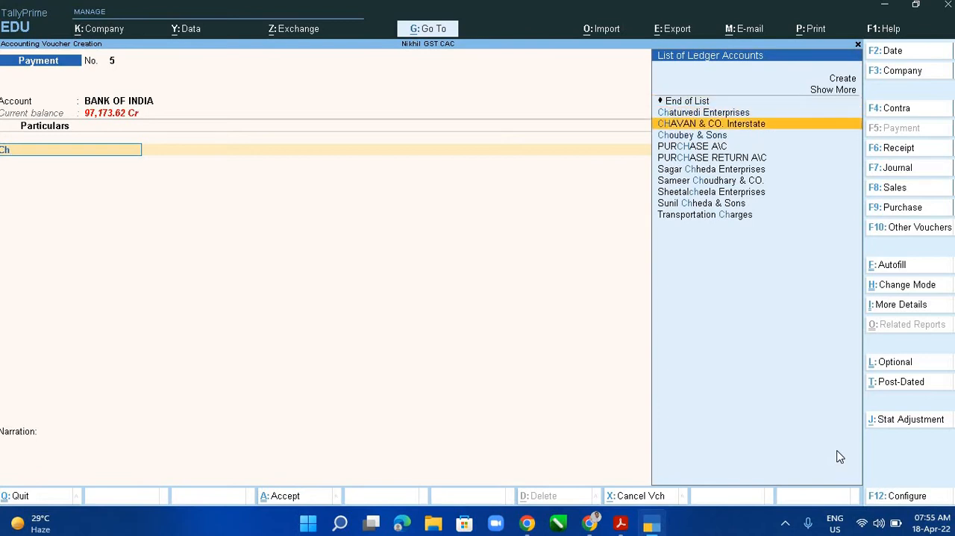
pyautogui.press('Down')
pyautogui.press('Return')
# - Enter the amount 95,000 for Choubey & Sons and allocate it as Agst Ref to the pending bill PUR\EXE1
pyautogui.write('95000')
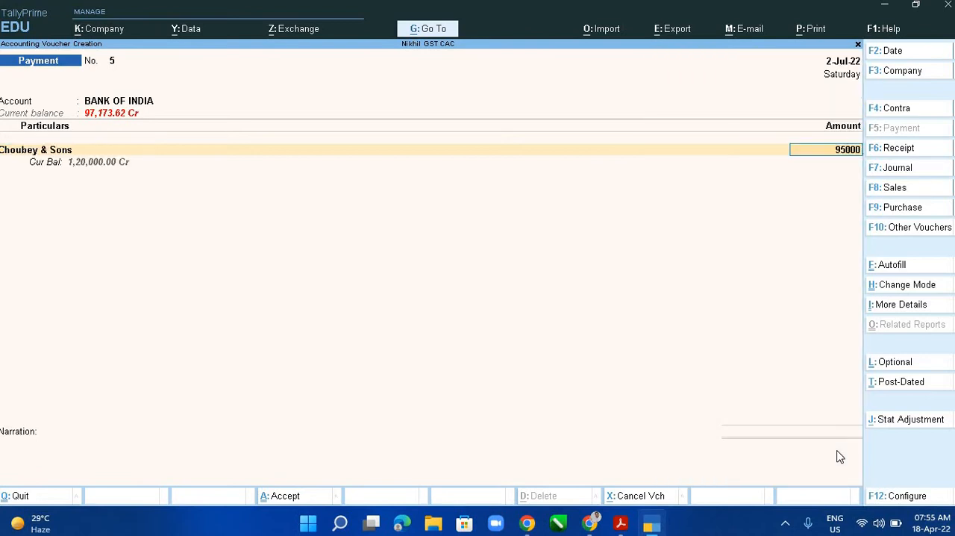
pyautogui.press('Return')
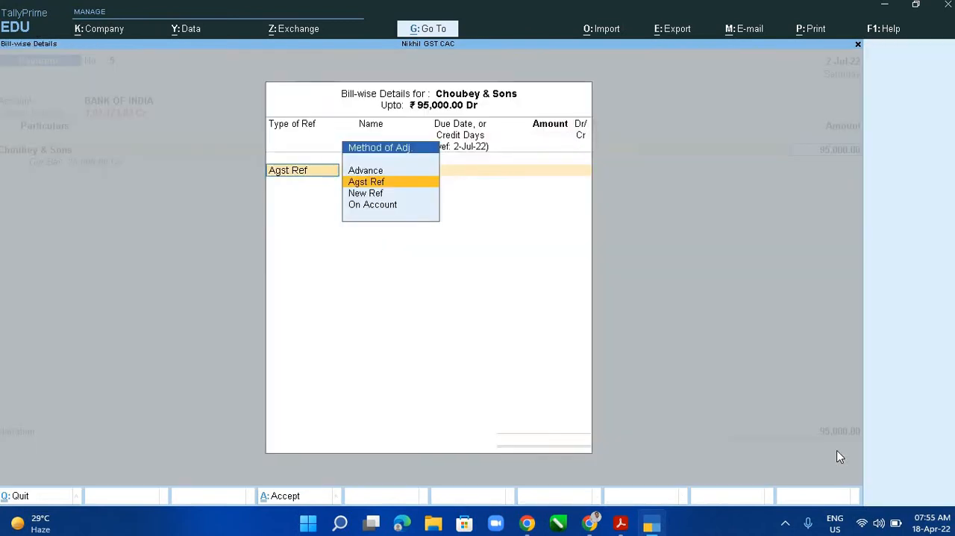
pyautogui.press('Return')
pyautogui.press('Return')
# - Complete the bank allocation as a Cheque with range Not Applicable and instrument number 101205 from the PDF list
pyautogui.press('Return')
pyautogui.press('Return')
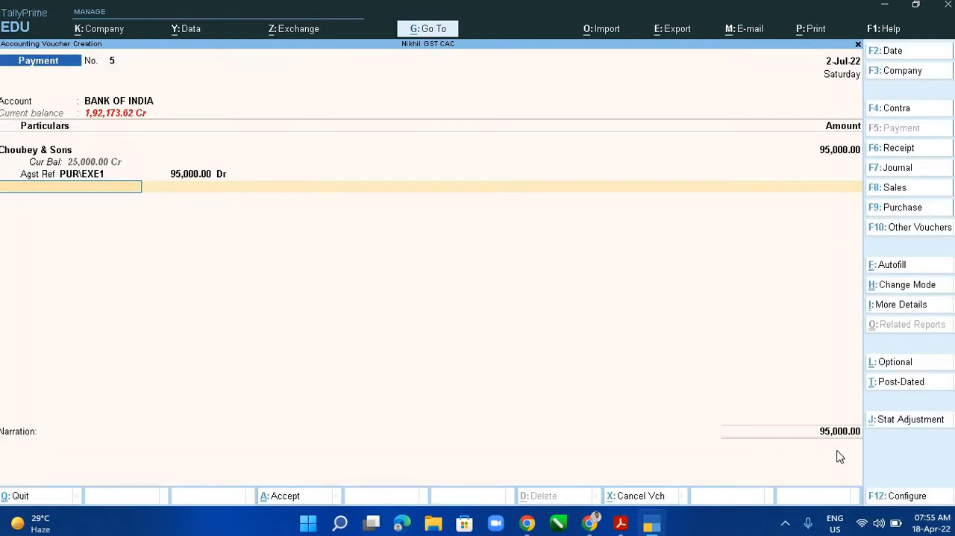
pyautogui.press('Return')
pyautogui.press('Return')
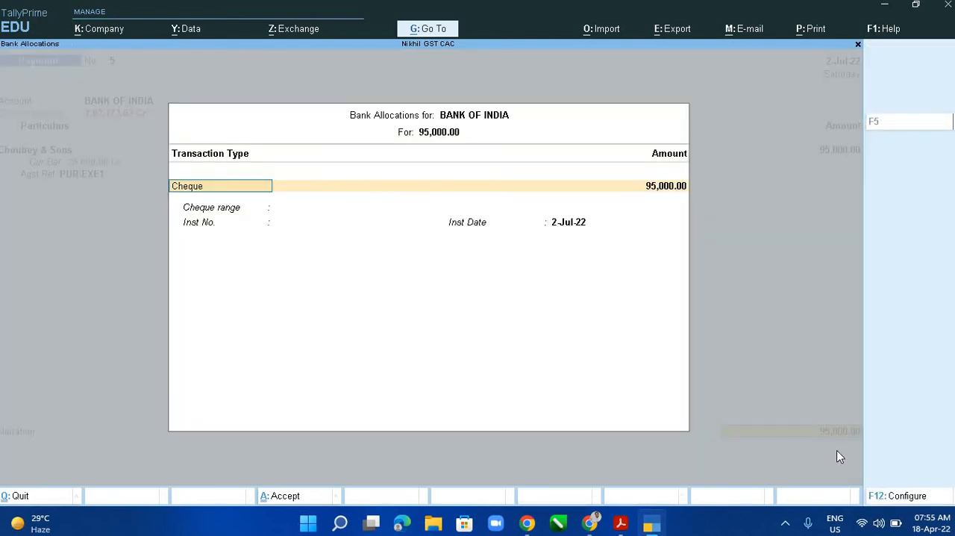
pyautogui.press('Return')
pyautogui.press('Return')
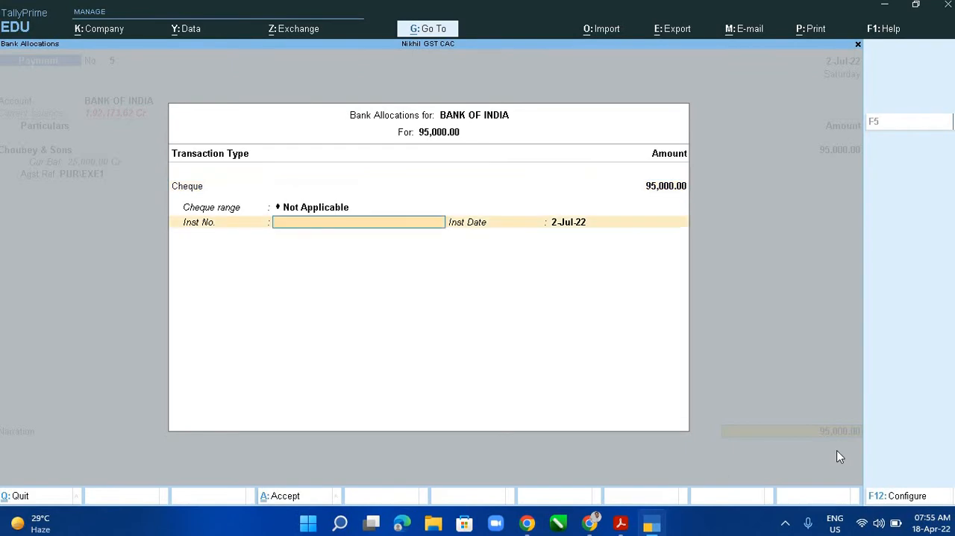
pyautogui.hotkey('alt', 'Tab')
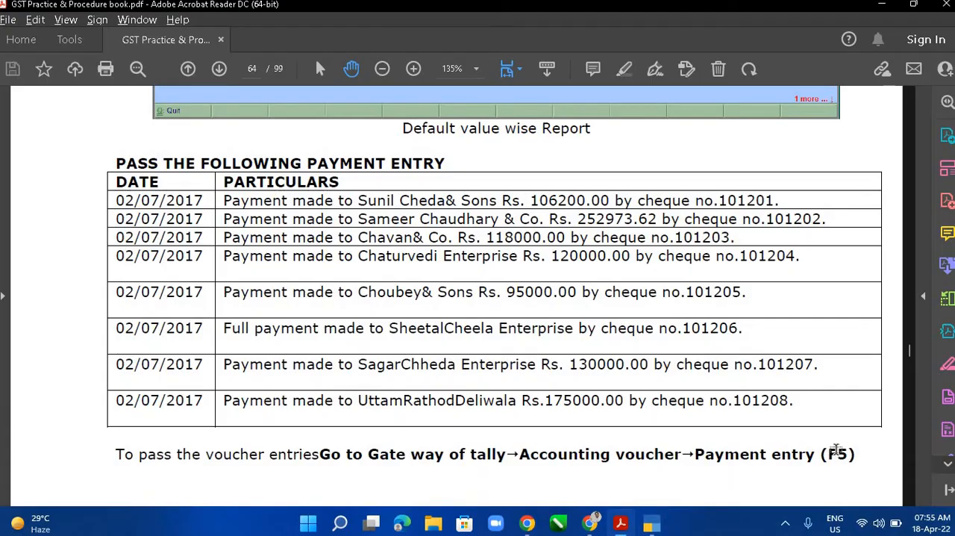
pyautogui.hotkey('alt', 'Tab')
pyautogui.write('1')
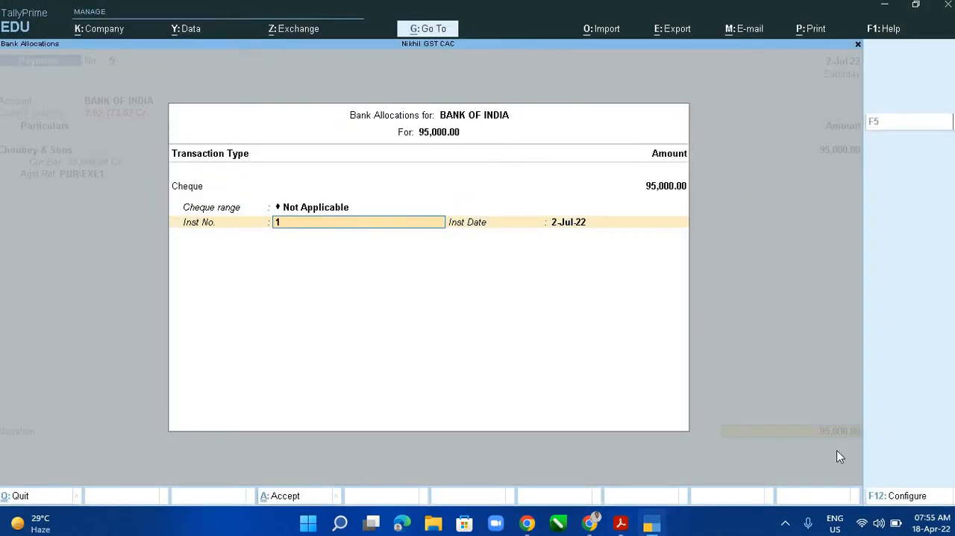
pyautogui.write('01205')
pyautogui.press('Return')
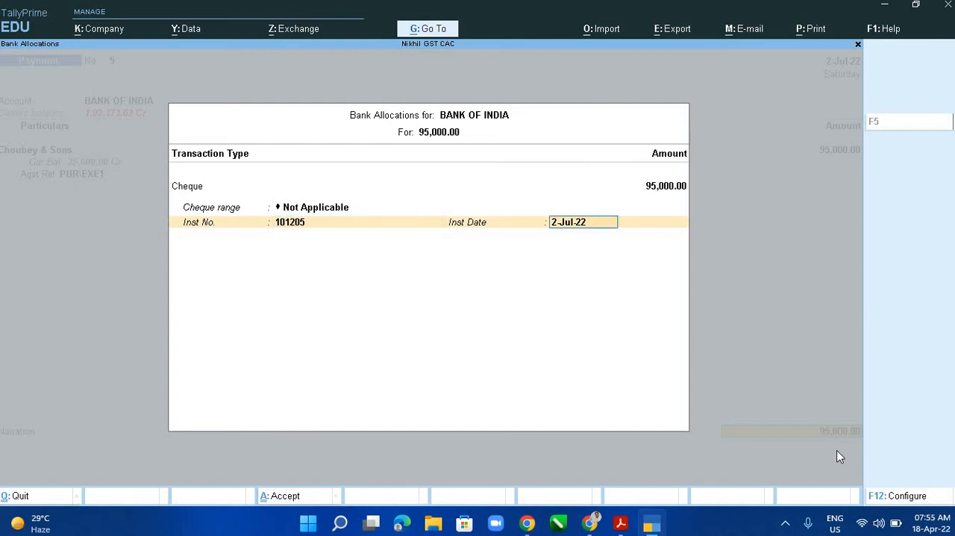
pyautogui.press('Return')
# - Reuse the previous narration, edit it to "Being Cheque issued agst choubey & Sons" and accept the fifth voucher
pyautogui.hotkey('ctrl', 'r')
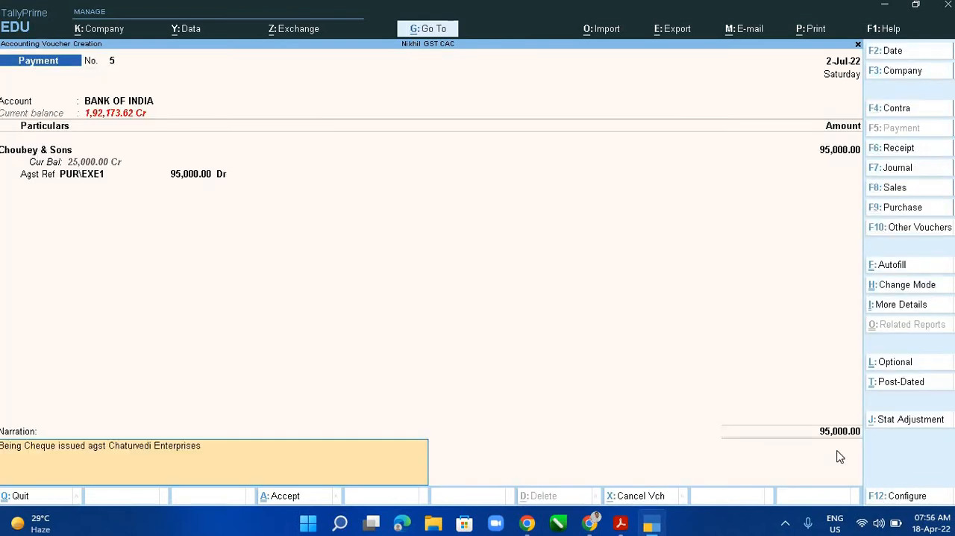
pyautogui.press('BackSpace')
pyautogui.press('BackSpace')
pyautogui.press('BackSpace')
pyautogui.press('BackSpace')
pyautogui.press('BackSpace')
pyautogui.press('BackSpace')
pyautogui.press('BackSpace')
pyautogui.press('BackSpace')
pyautogui.press('BackSpace')
pyautogui.press('BackSpace')
pyautogui.press('BackSpace')
pyautogui.press('BackSpace')
pyautogui.press('BackSpace')
pyautogui.press('BackSpace')
pyautogui.press('BackSpace')
pyautogui.press('BackSpace')
pyautogui.press('BackSpace')
pyautogui.press('BackSpace')
pyautogui.press('BackSpace')
pyautogui.press('BackSpace')
pyautogui.press('BackSpace')
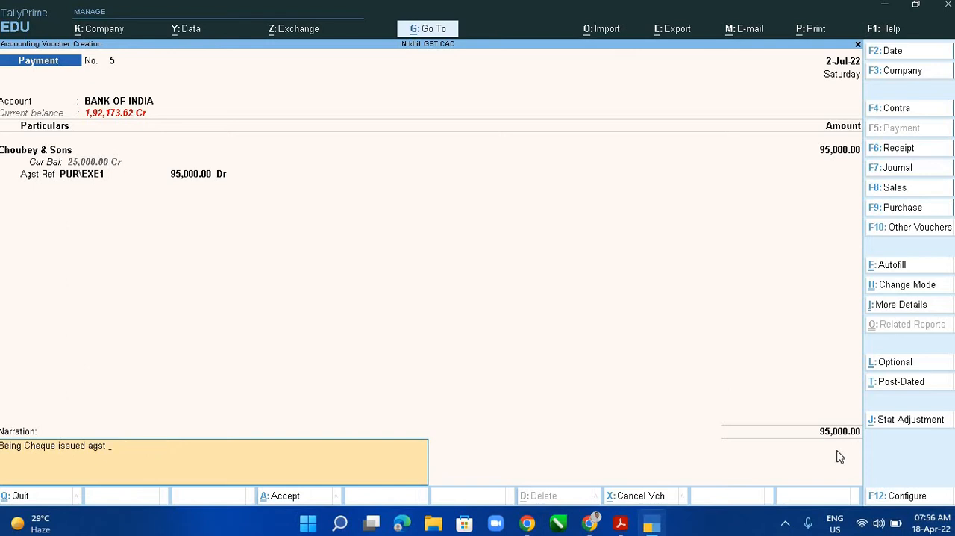
pyautogui.write('choubey & Sons')
pyautogui.press('Return')
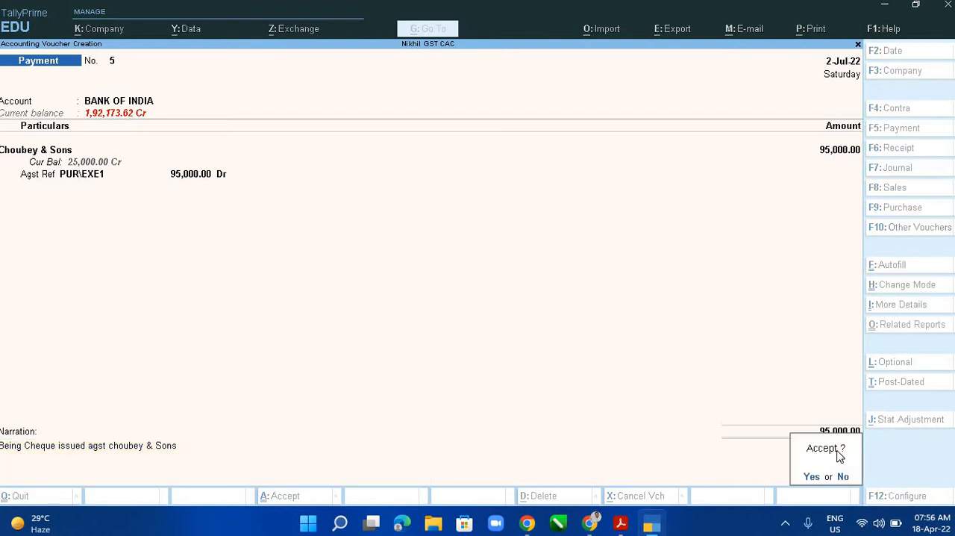
pyautogui.press('Return')
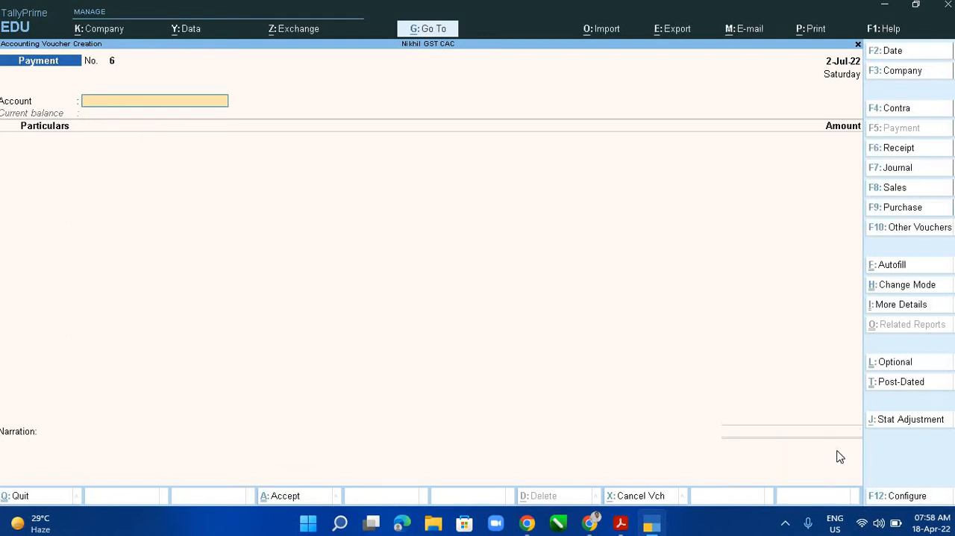
# - Check the PDF payment list, then start the sixth voucher with account BANK OF INDIA and particulars Sheetalcheela Enterprises
pyautogui.hotkey('alt', 'Tab')
pyautogui.hotkey('alt', 'Tab')
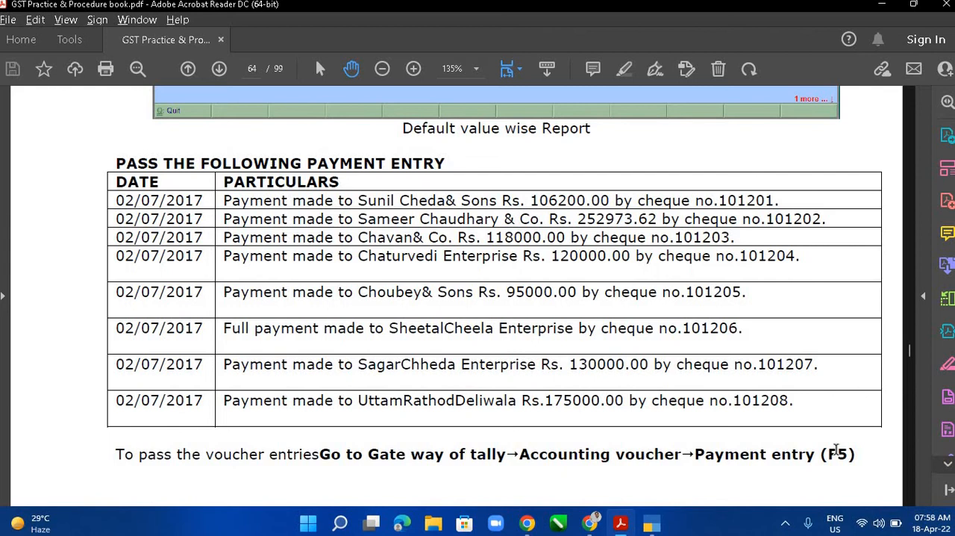
pyautogui.hotkey('alt', 'Tab')
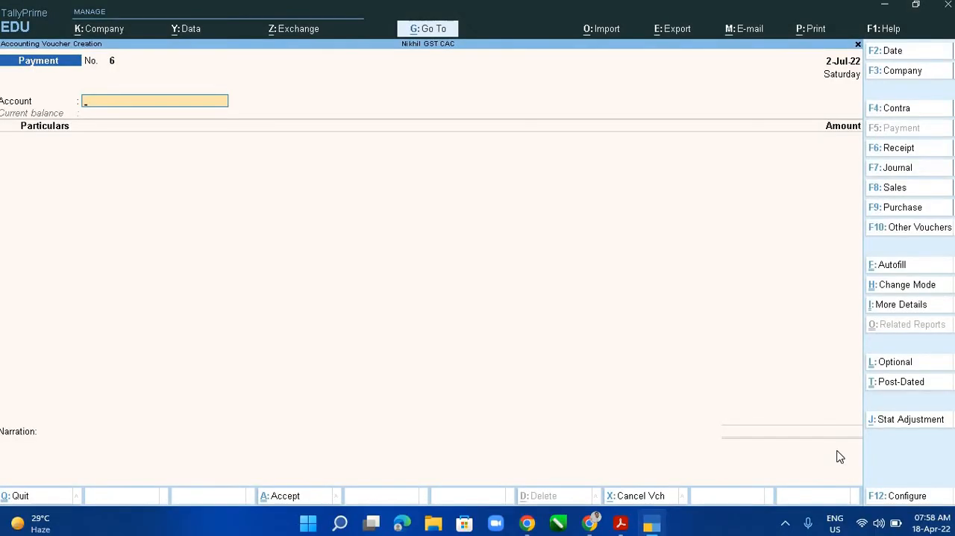
pyautogui.write('Ban')
pyautogui.press('Return')
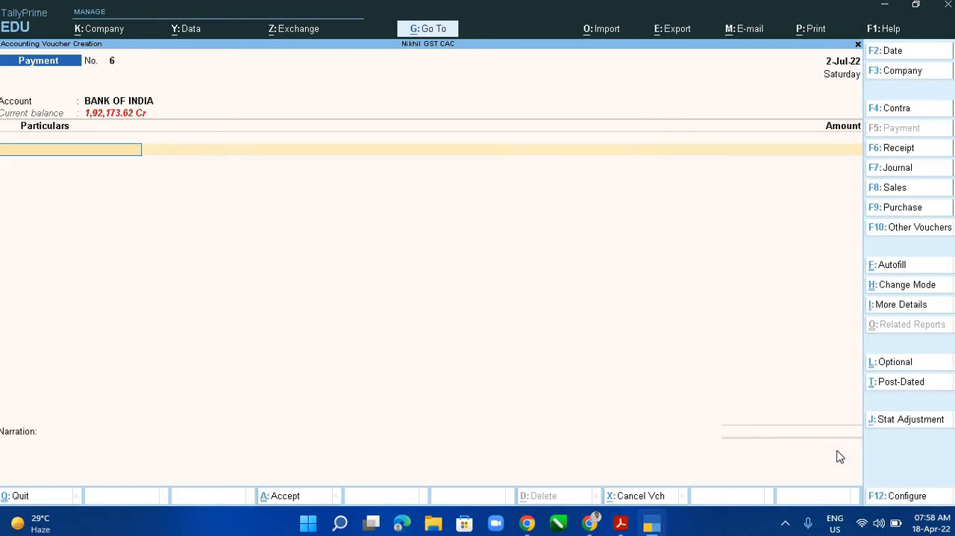
pyautogui.write('She')
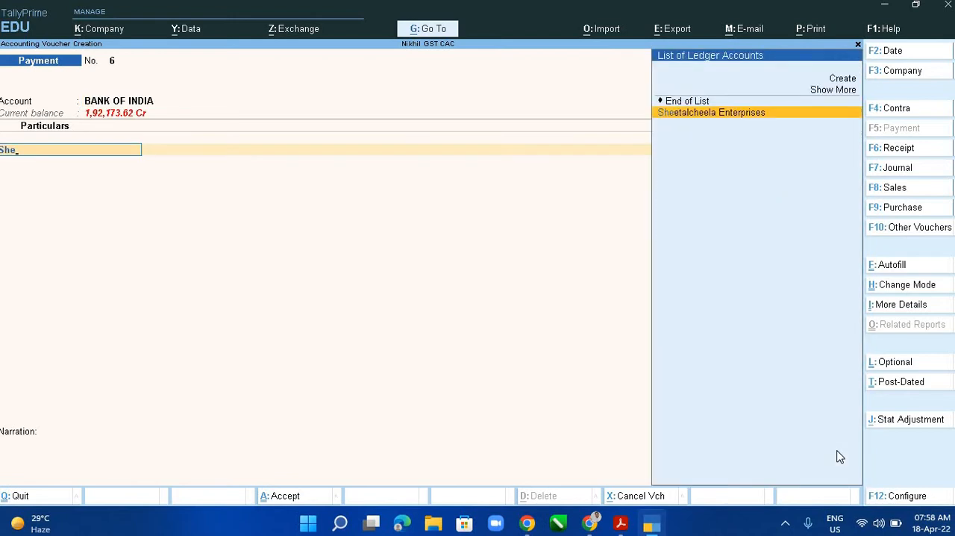
pyautogui.press('Return')
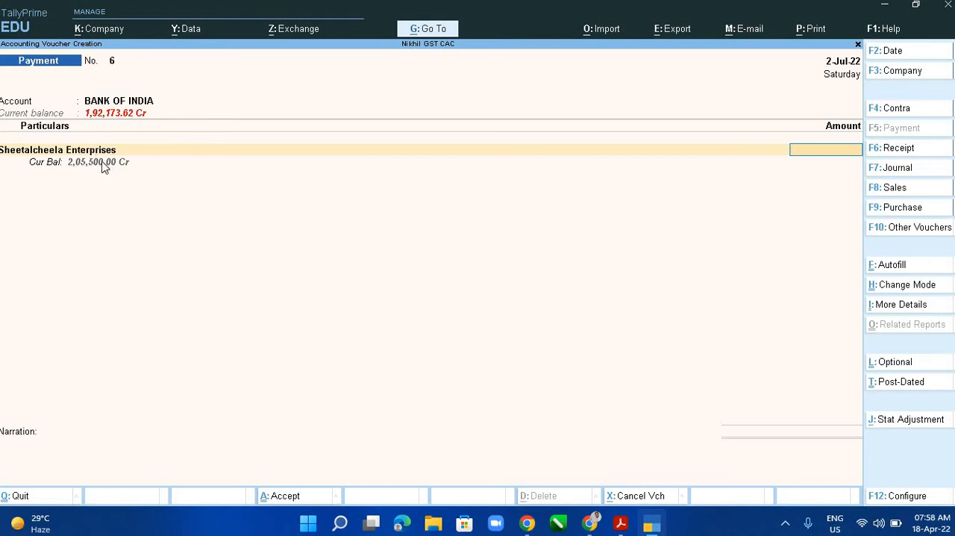
# - Enter the full payment of 2,05,500 and allocate it as Agst Ref: 1,15,500 to PUR/RATE2 and 90,000 to PUR\RATE2
pyautogui.write('2055000')
pyautogui.press('Return')
pyautogui.press('Return')
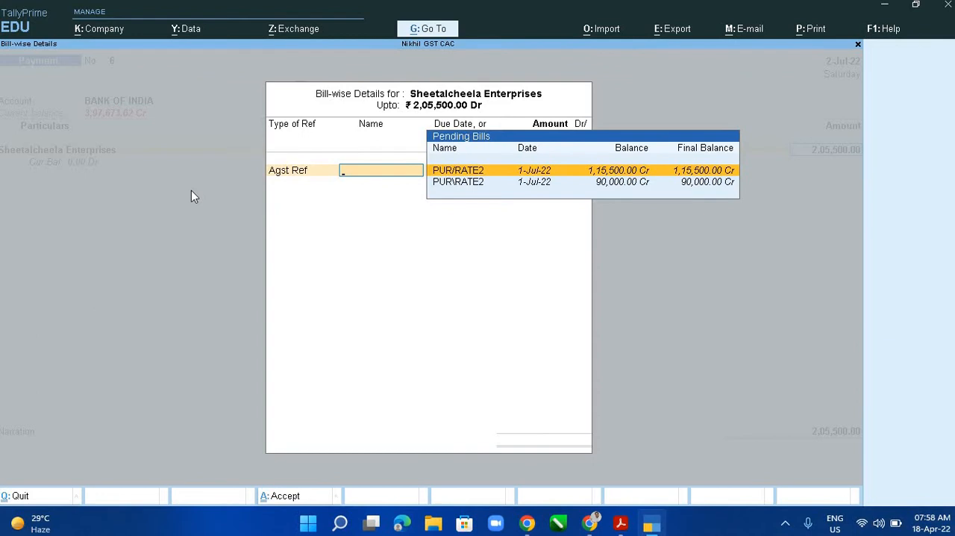
pyautogui.press('Return')
pyautogui.press('Return')
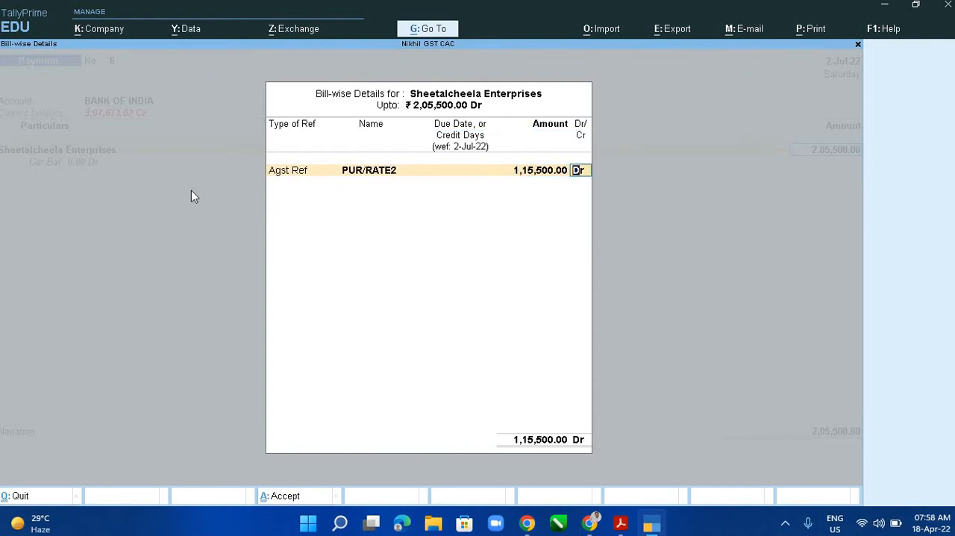
pyautogui.press('Return')
pyautogui.press('Return')
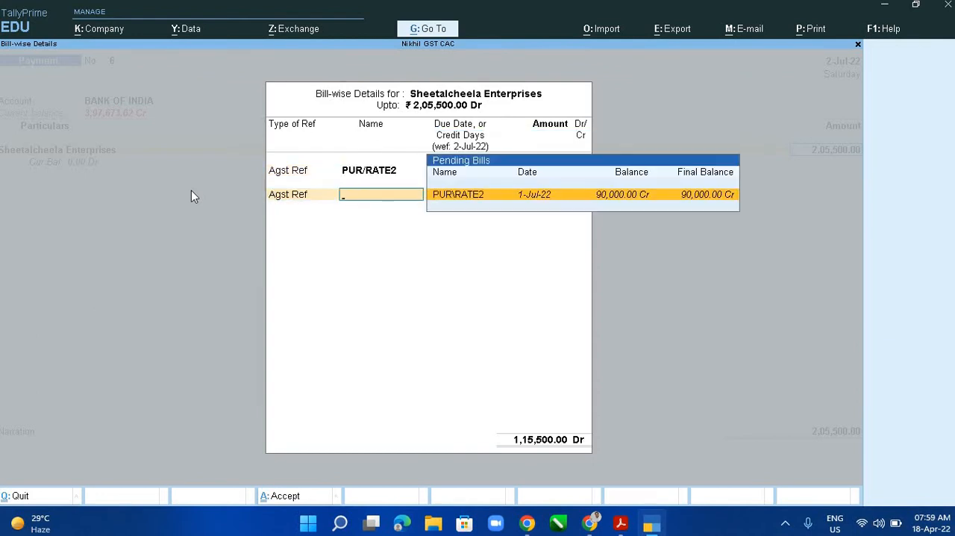
pyautogui.press('Return')
pyautogui.press('Return')
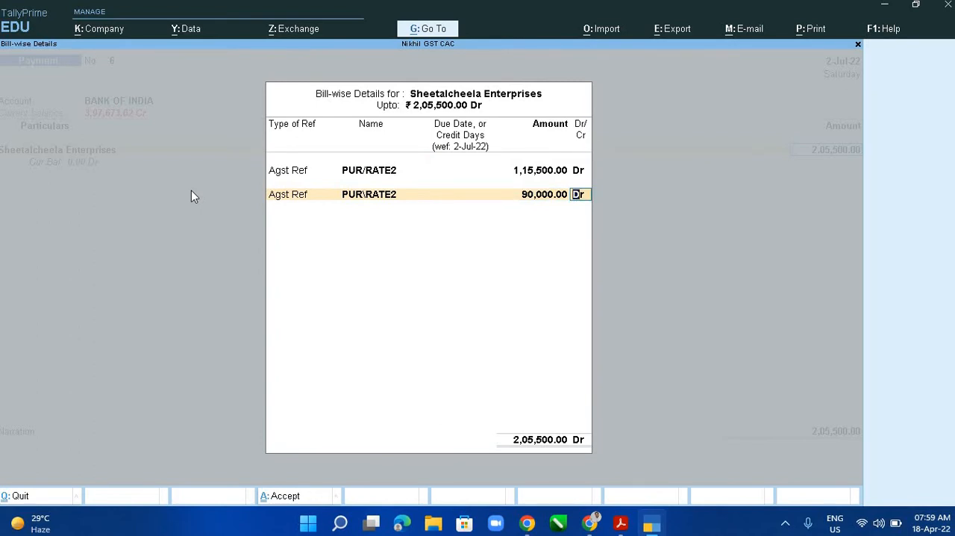
pyautogui.press('Return')
# - Complete the bank allocation for Sheetalcheela Enterprises as a Cheque with range Not Applicable and instrument number 101206
pyautogui.press('Return')
pyautogui.press('Return')
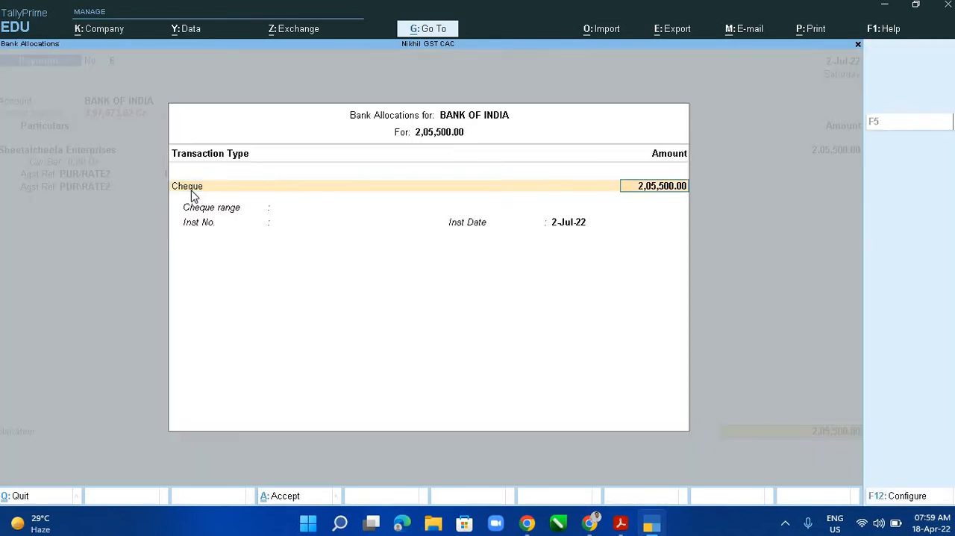
pyautogui.press('Return')
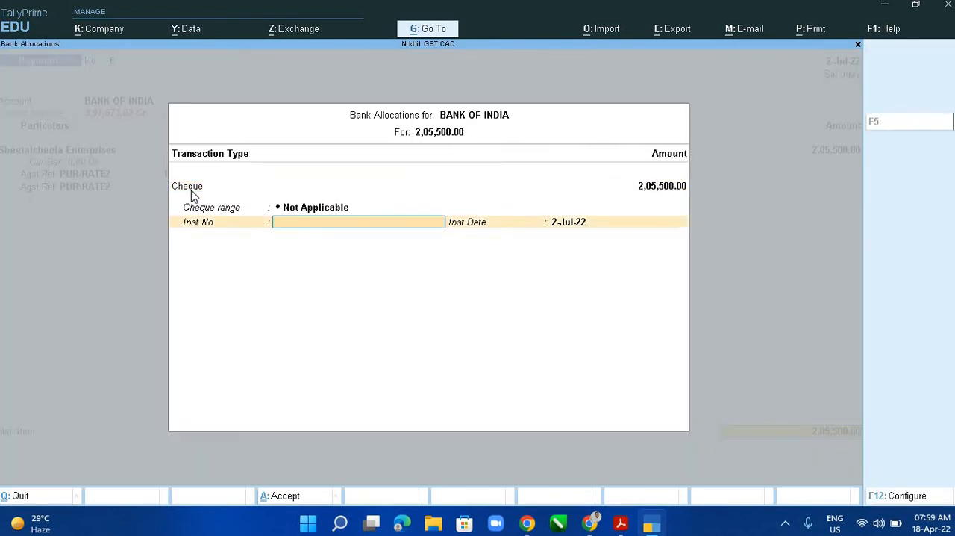
pyautogui.write('101206')
pyautogui.press('Return')
pyautogui.press('Return')
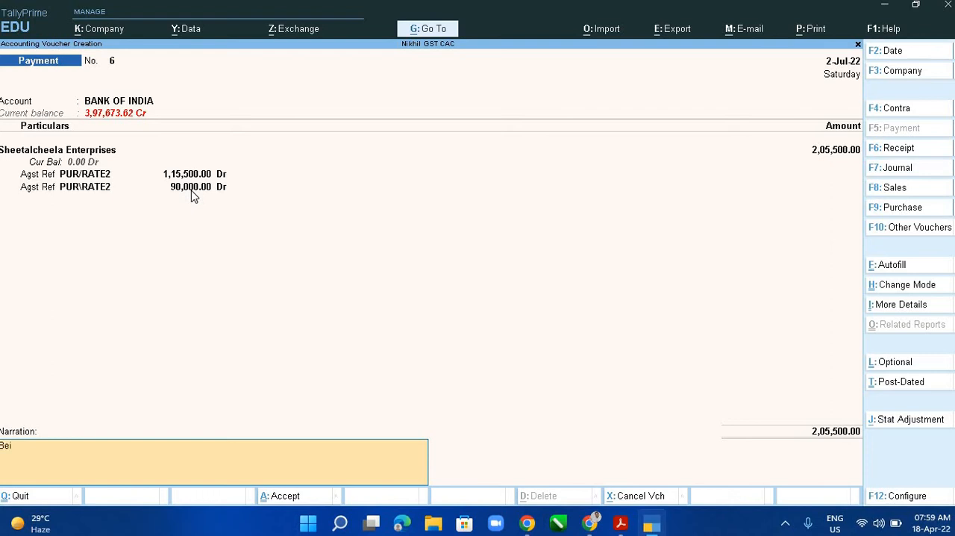
# - Discard the started narration and bring in the previous voucher's narration for the sixth voucher
pyautogui.write('ng')
pyautogui.press('BackSpace')
pyautogui.press('BackSpace')
pyautogui.press('BackSpace')
pyautogui.press('BackSpace')
pyautogui.press('BackSpace')
pyautogui.hotkey('ctrl', 'alt', 'v')
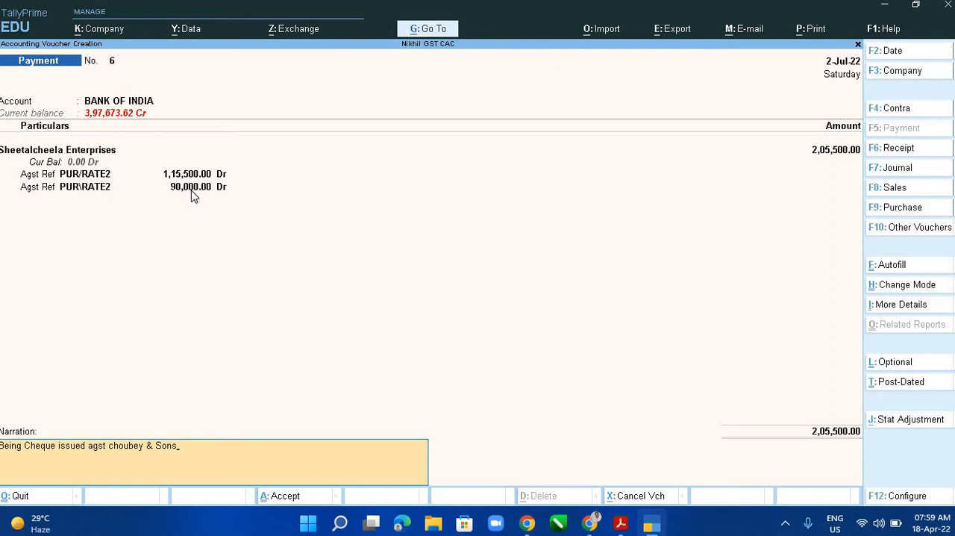
# - Edit the reused narration to read "Being Cheque issued agst Sheetal Cheela Enterprises"
pyautogui.press('BackSpace')
pyautogui.press('BackSpace')
pyautogui.press('BackSpace')
pyautogui.press('BackSpace')
pyautogui.press('BackSpace')
pyautogui.press('BackSpace')
pyautogui.press('BackSpace')
pyautogui.press('BackSpace')
pyautogui.press('BackSpace')
pyautogui.press('BackSpace')
pyautogui.press('BackSpace')
pyautogui.press('BackSpace')
pyautogui.press('BackSpace')
pyautogui.write('Sheetal Cheela Enterprises')
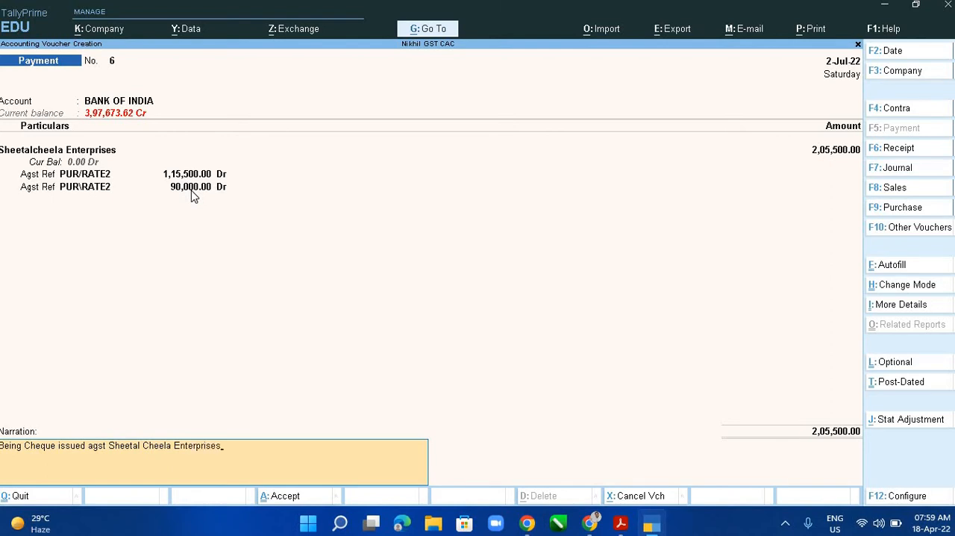
# - Extend the narration with "vide Cheque No 101206", taking the cheque number from the PDF payment list
pyautogui.press('Return')
pyautogui.press('Escape')
pyautogui.write('vide Cheque No')
pyautogui.hotkey('alt', 'Tab')
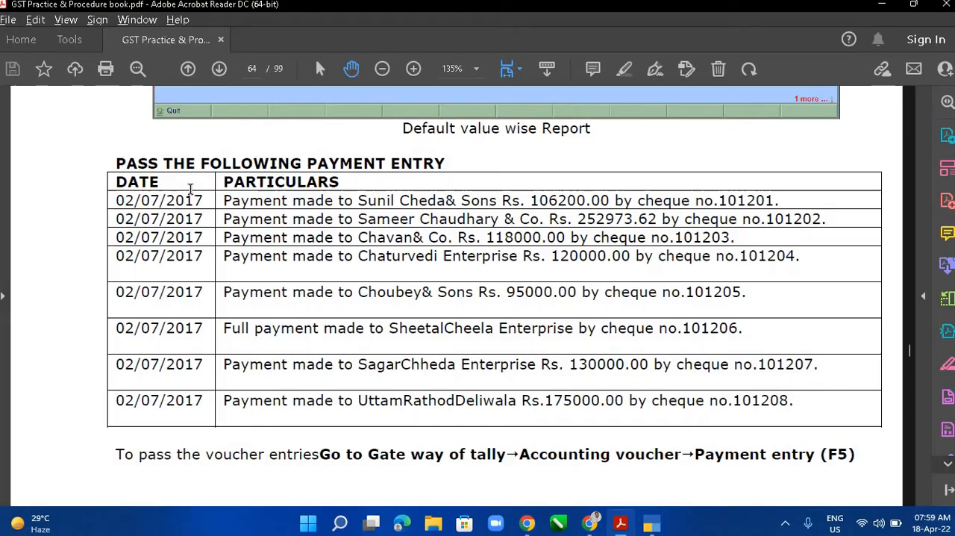
pyautogui.hotkey('alt', 'Tab')
pyautogui.write('101')
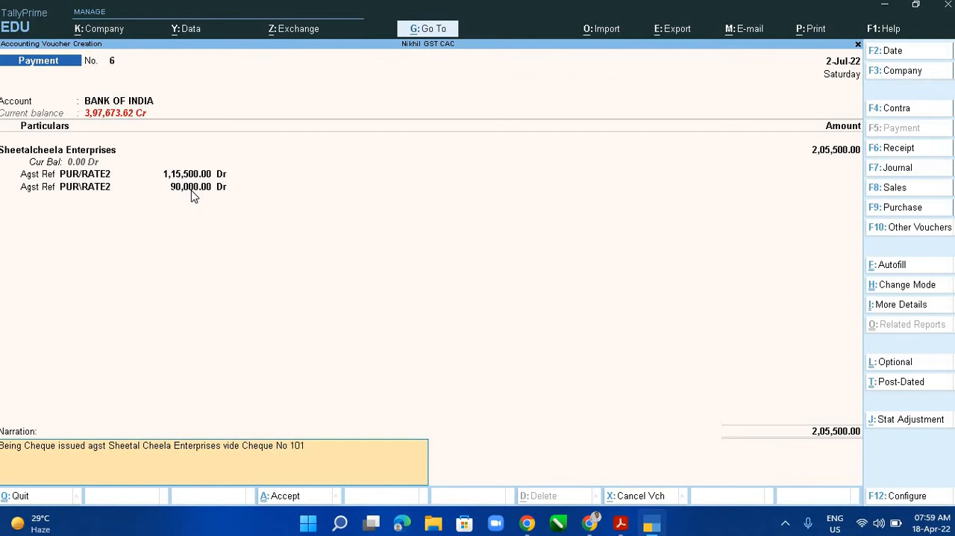
pyautogui.write('205')
pyautogui.press('BackSpace')
pyautogui.write('6')
# - Append "( Two Bills Cleared )" to the narration and accept the sixth voucher
pyautogui.write('( Two Bills Cleared')
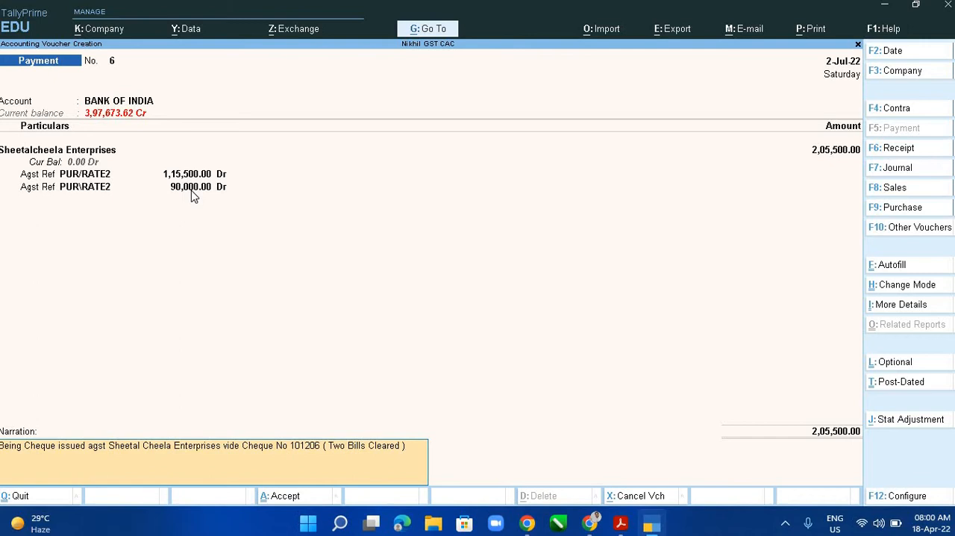
pyautogui.press('Return')
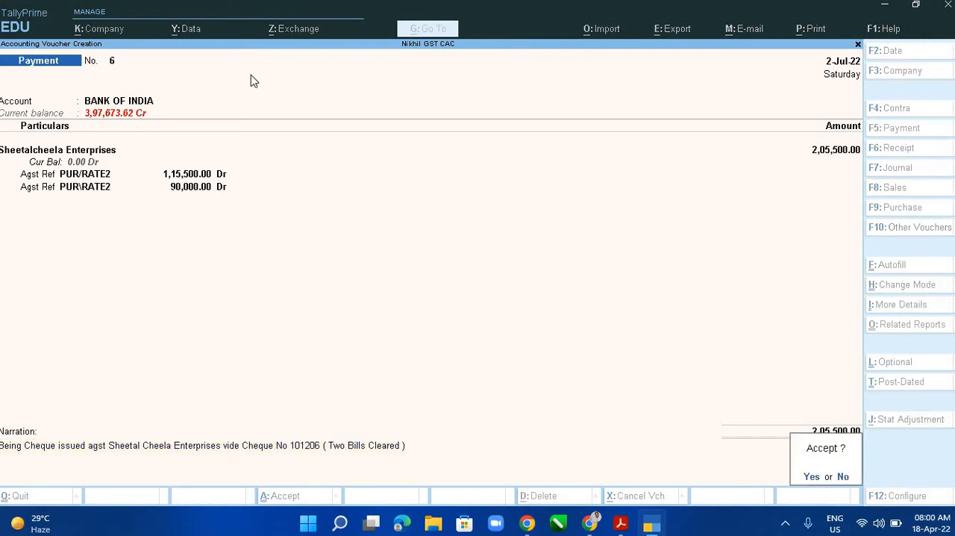
pyautogui.press('Return')
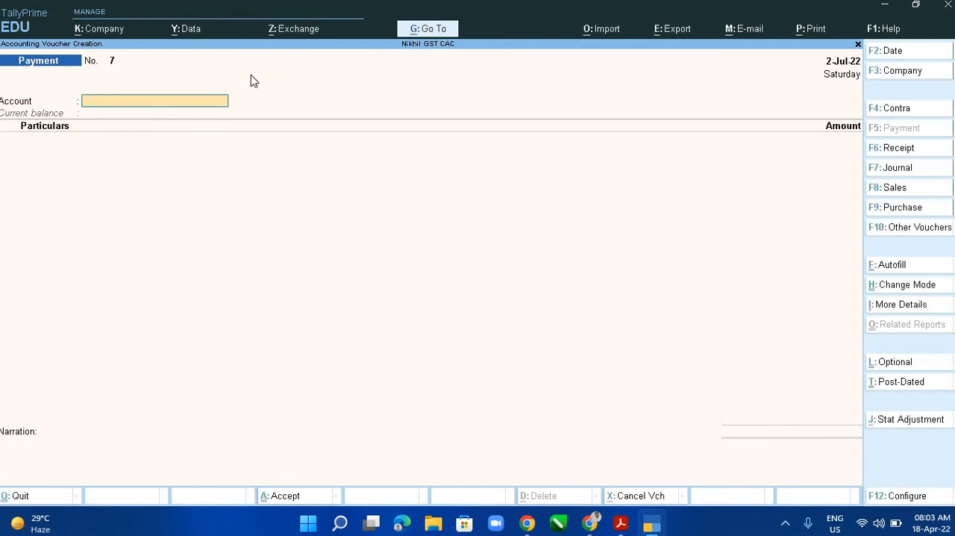
# - Check the PDF payment list, then start the seventh voucher with account BANK OF INDIA and particulars Sagar Chheda Enterprises
pyautogui.hotkey('alt', 'Tab')
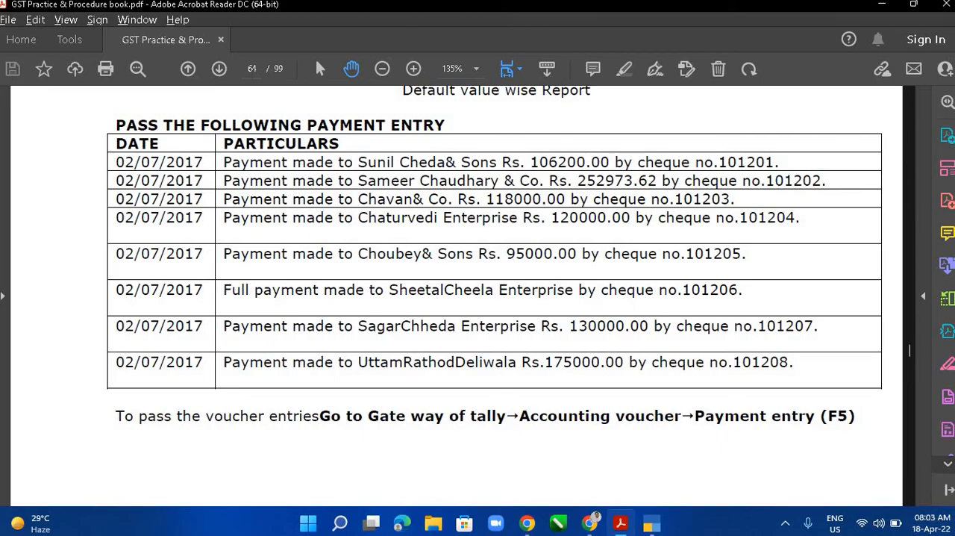
pyautogui.hotkey('alt', 'Tab')
pyautogui.write('Bank')
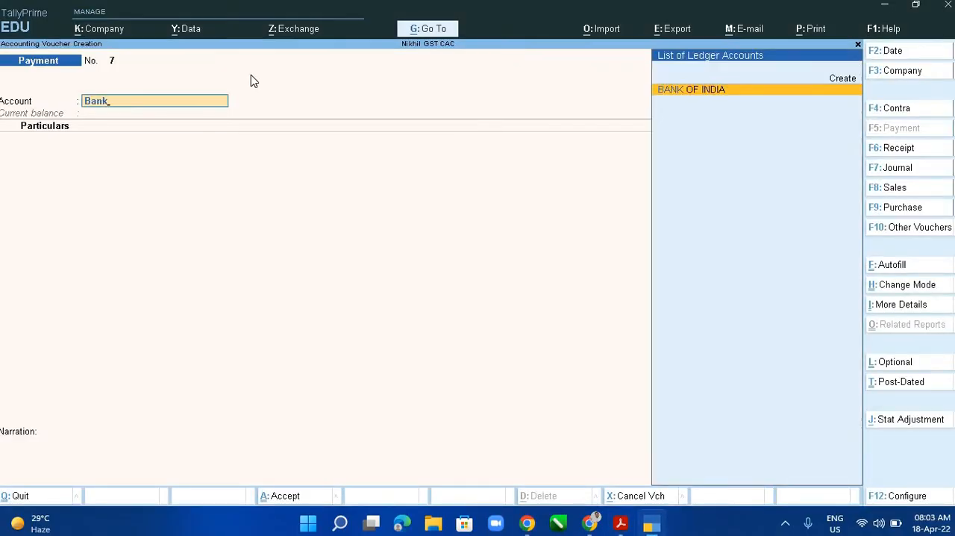
pyautogui.press('Return')
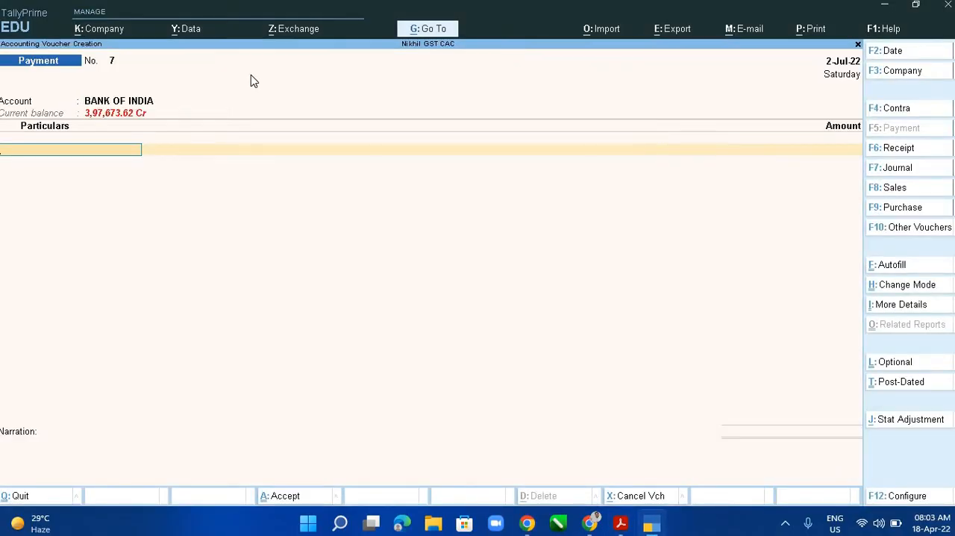
pyautogui.write('Saga')
pyautogui.press('Return')
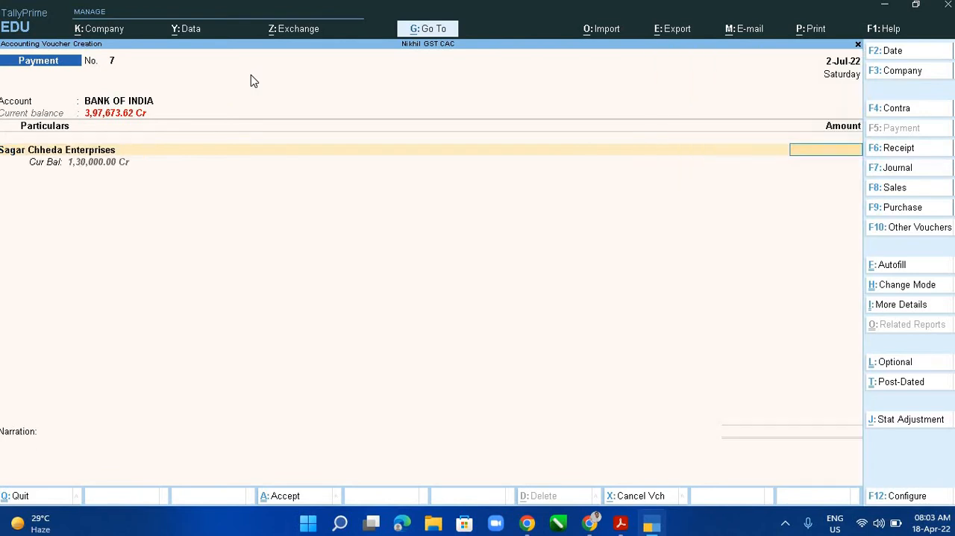
# - Set the payment amount for Sagar Chheda Enterprises to 1,30,000, as given in the PDF list
pyautogui.hotkey('alt', 'Tab')
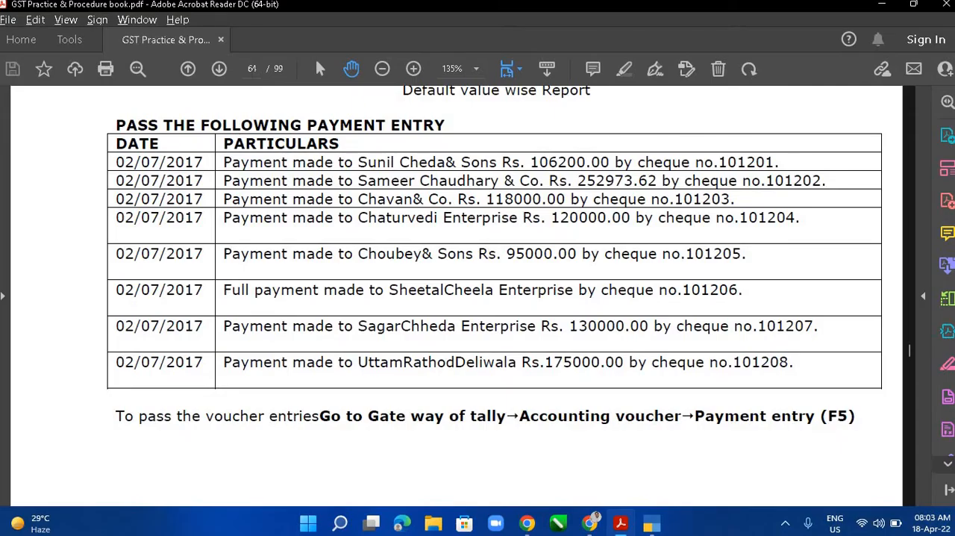
pyautogui.hotkey('alt', 'Tab')
pyautogui.write('12')
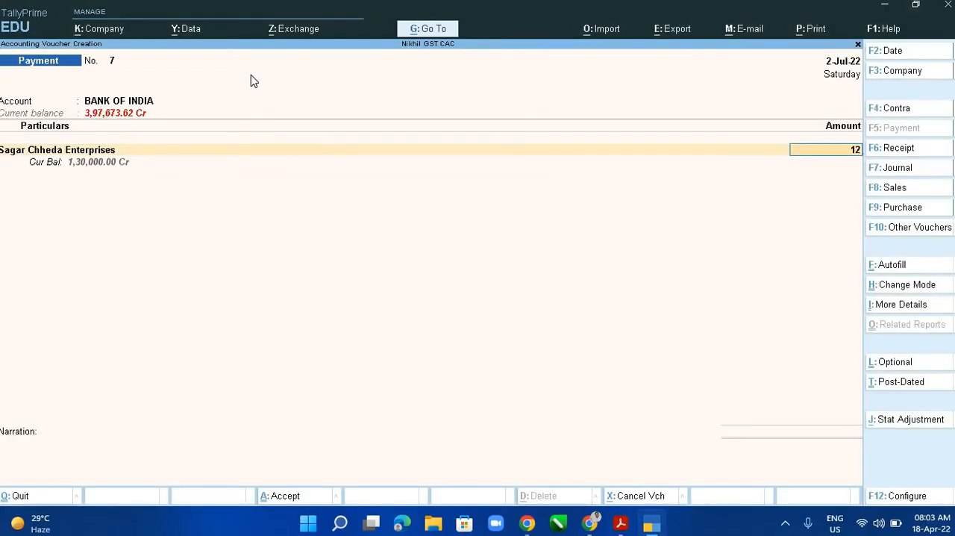
pyautogui.press('BackSpace')
pyautogui.write('3,00,0')
pyautogui.write('0')
pyautogui.write('0000')
pyautogui.press('Return')
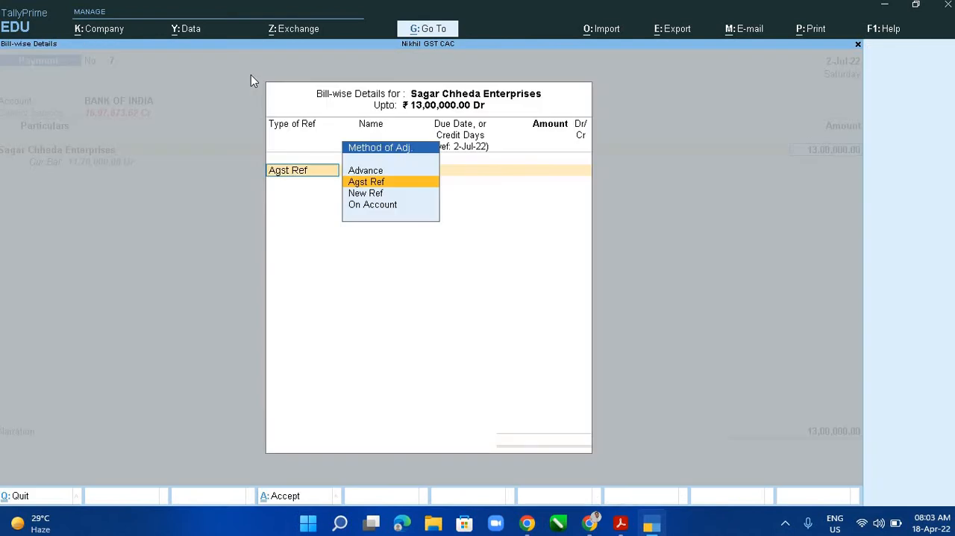
pyautogui.press('Escape')
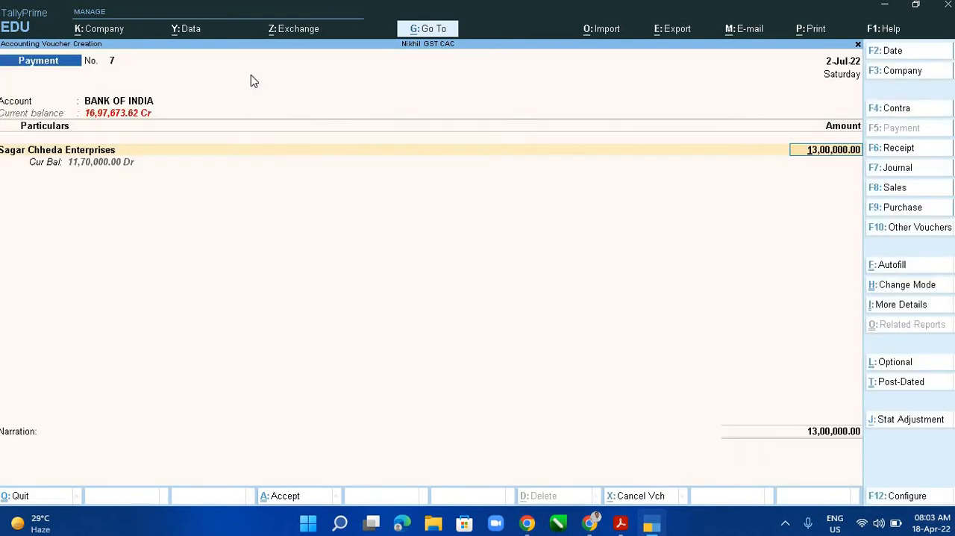
pyautogui.press('End')
pyautogui.press('BackSpace')
pyautogui.press('BackSpace')
pyautogui.press('BackSpace')
pyautogui.press('BackSpace')
# - Allocate the full 1,30,000 as Agst Ref to the pending bill PUR\NG
pyautogui.press('Return')
pyautogui.press('Return')
pyautogui.press('Return')
# - Complete the bank allocation for Sagar Chheda Enterprises as a Cheque with range Not Applicable and instrument number 101207
pyautogui.press('Return')
pyautogui.press('Return')
pyautogui.press('Return')
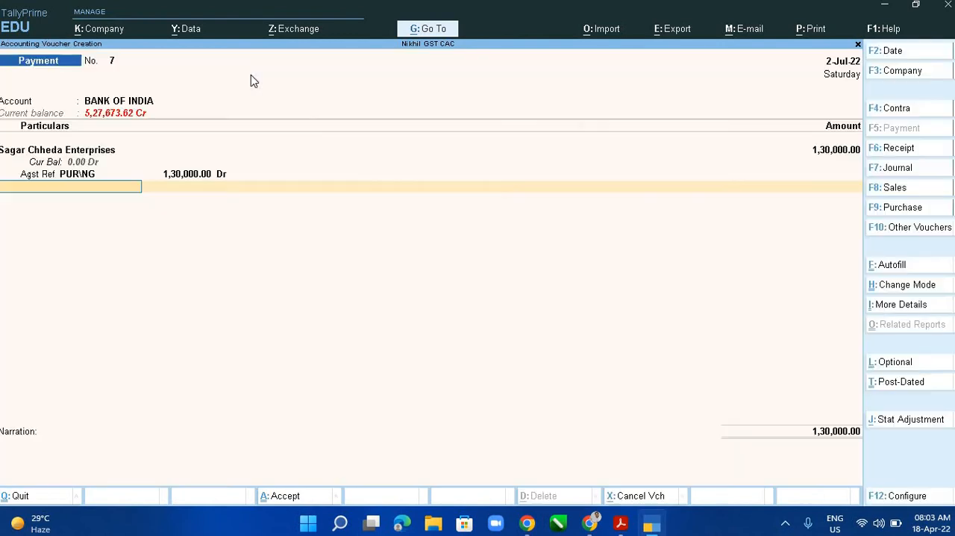
pyautogui.press('Return')
pyautogui.press('Return')
pyautogui.press('Return')
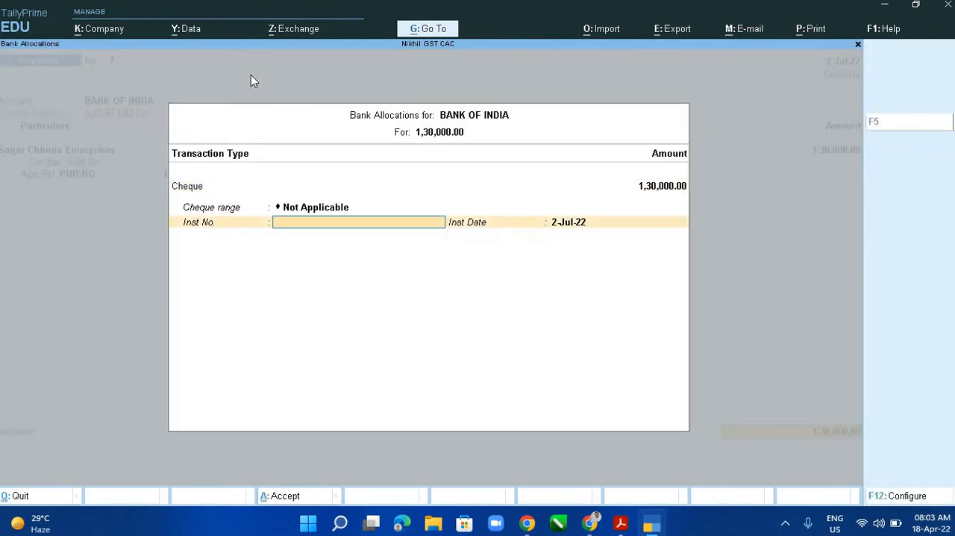
pyautogui.hotkey('alt', 'Tab')
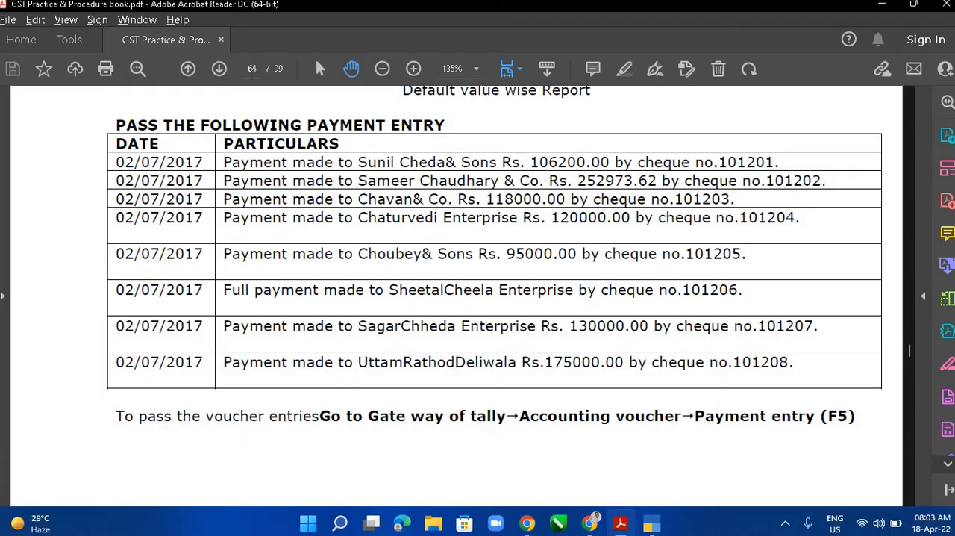
pyautogui.hotkey('alt', 'Tab')
pyautogui.write('1')
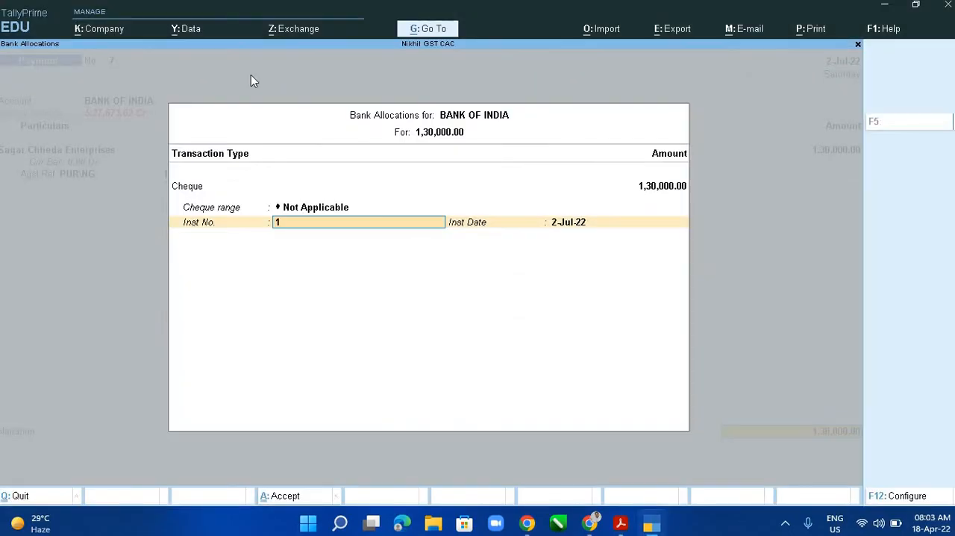
pyautogui.write('01207')
pyautogui.press('Return')
pyautogui.press('Return')
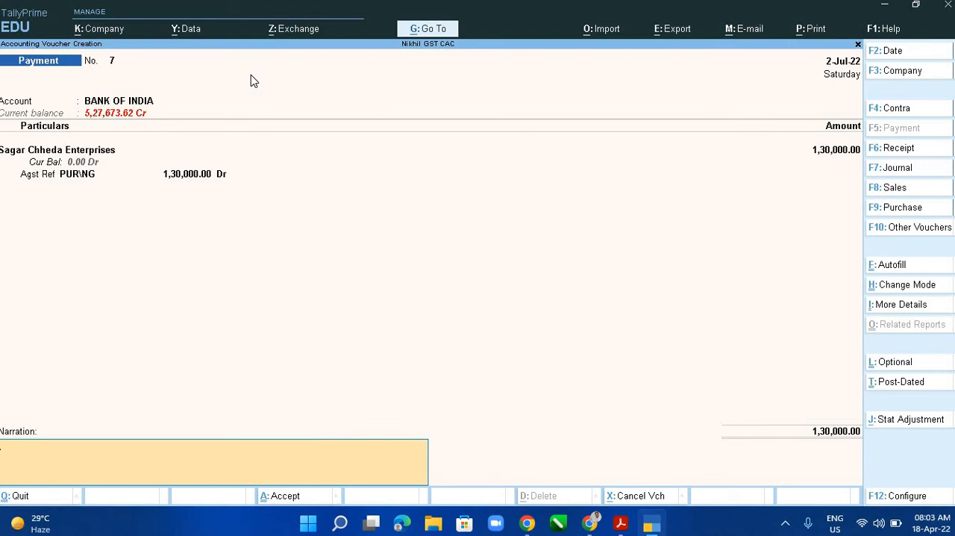
# - Enter the narration "Being Cheque Issued agst Sagar Chheda & Sons" for the seventh voucher
pyautogui.write('Being Cheque Issued agst')
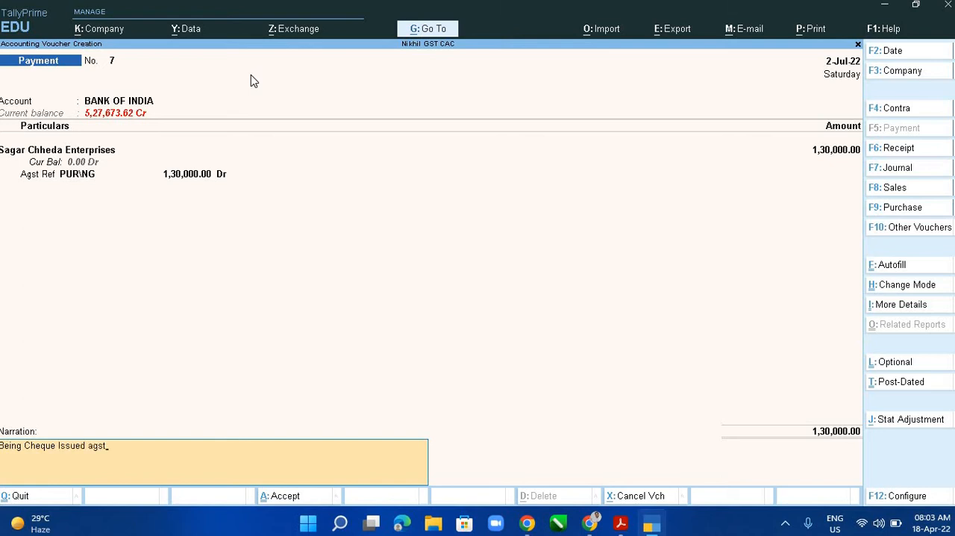
pyautogui.write(' Sagar Chheda & Sons')
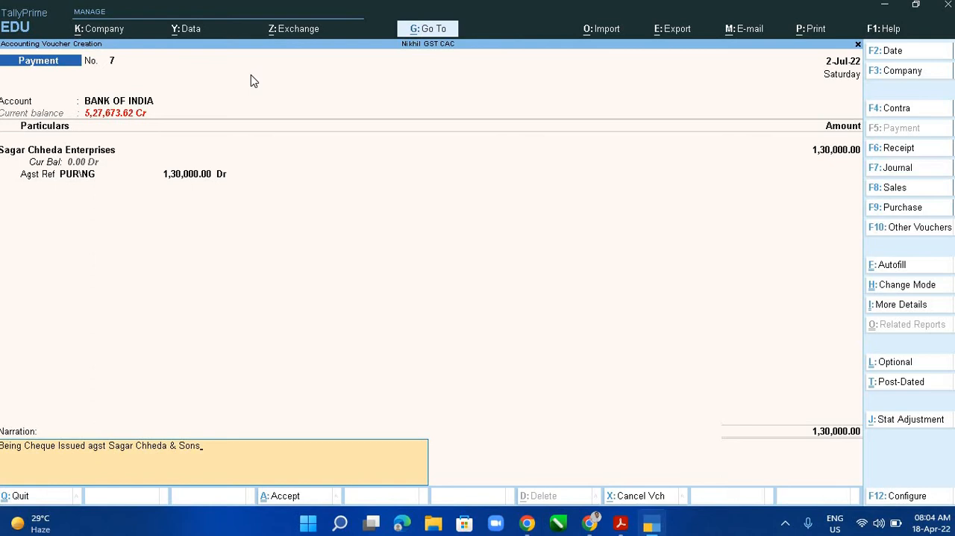
# - Replace "& Sons" with "Enterprises" in the narration and accept the seventh voucher
pyautogui.press('BackSpace')
pyautogui.press('BackSpace')
pyautogui.press('BackSpace')
pyautogui.press('BackSpace')
pyautogui.press('BackSpace')
pyautogui.press('BackSpace')
pyautogui.write('Enterprises')
pyautogui.press('Return')
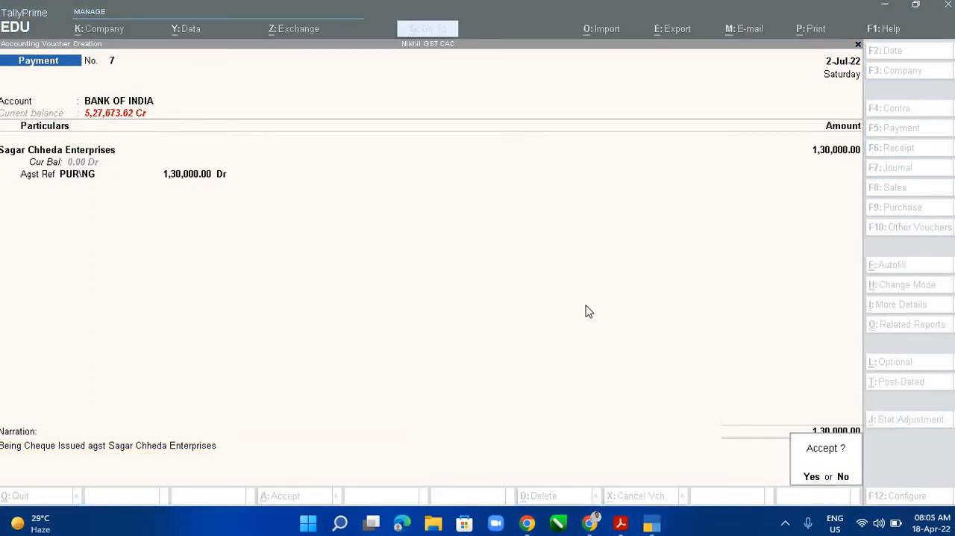
pyautogui.hotkey('alt', 'Tab')
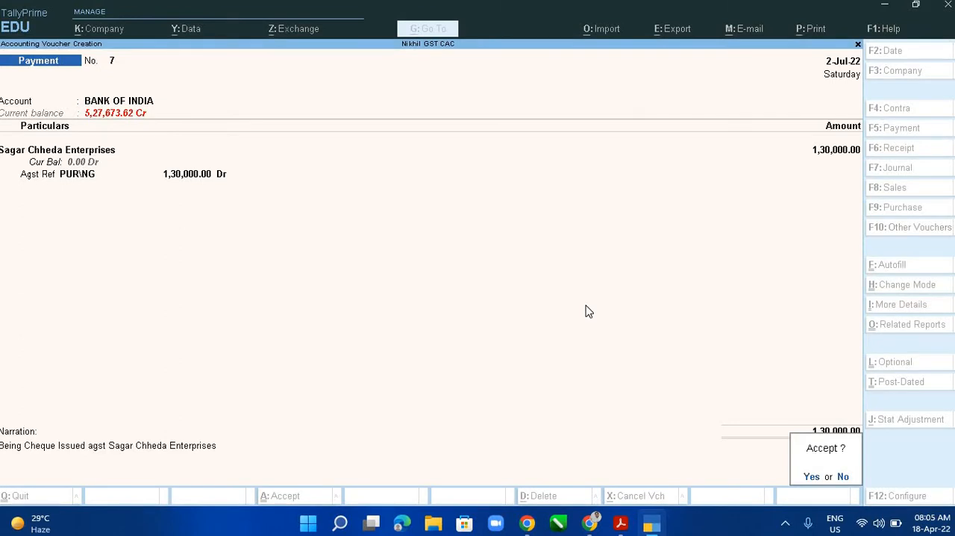
pyautogui.press('Return')
# - Check the PDF payment list, then start the eighth voucher with account BANK OF INDIA and the URD supplier's ledger as particulars
pyautogui.hotkey('alt', 'Tab')
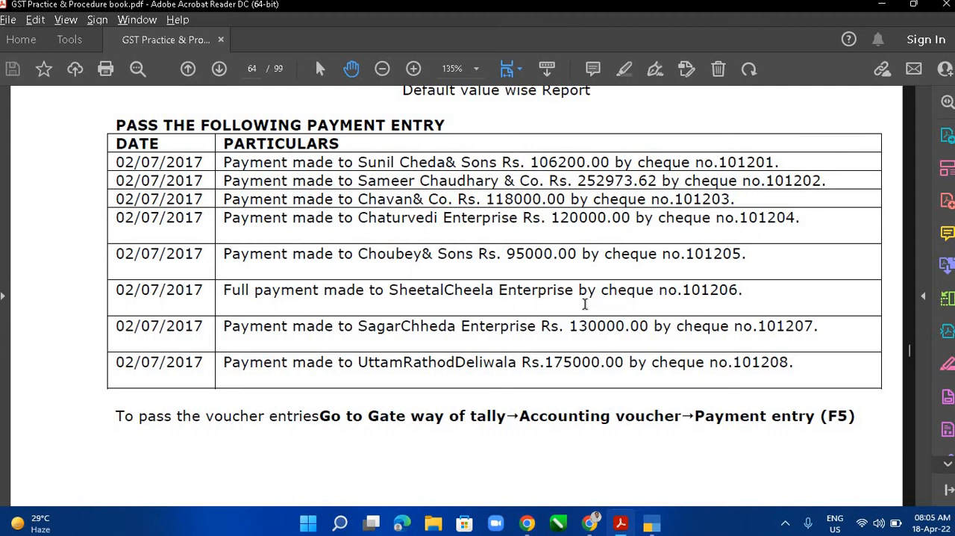
pyautogui.hotkey('alt', 'Tab')
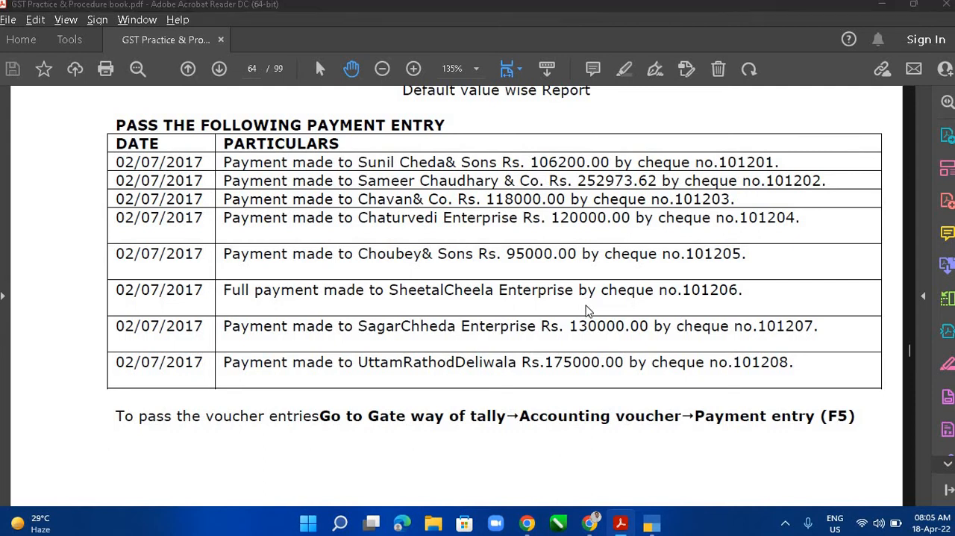
pyautogui.press('Return')
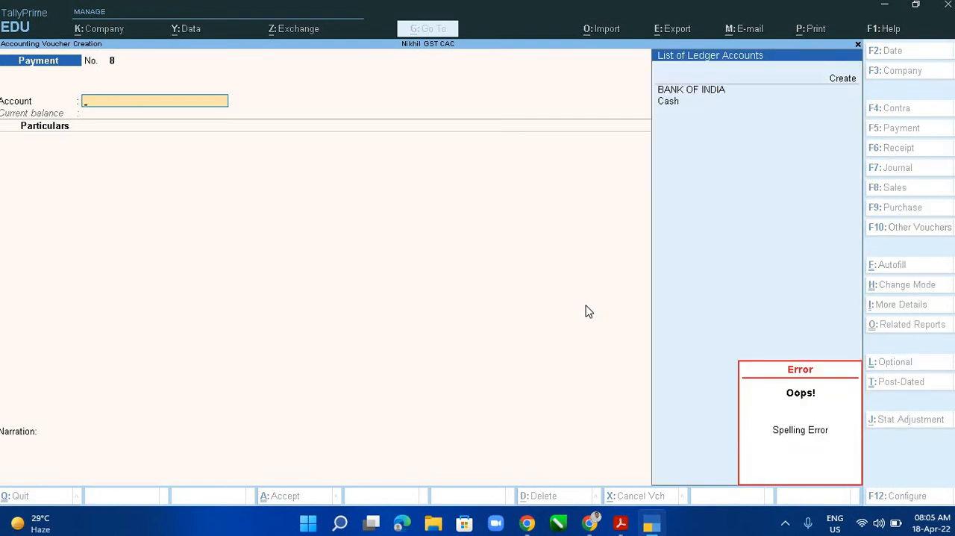
pyautogui.write('Bank')
pyautogui.press('Return')
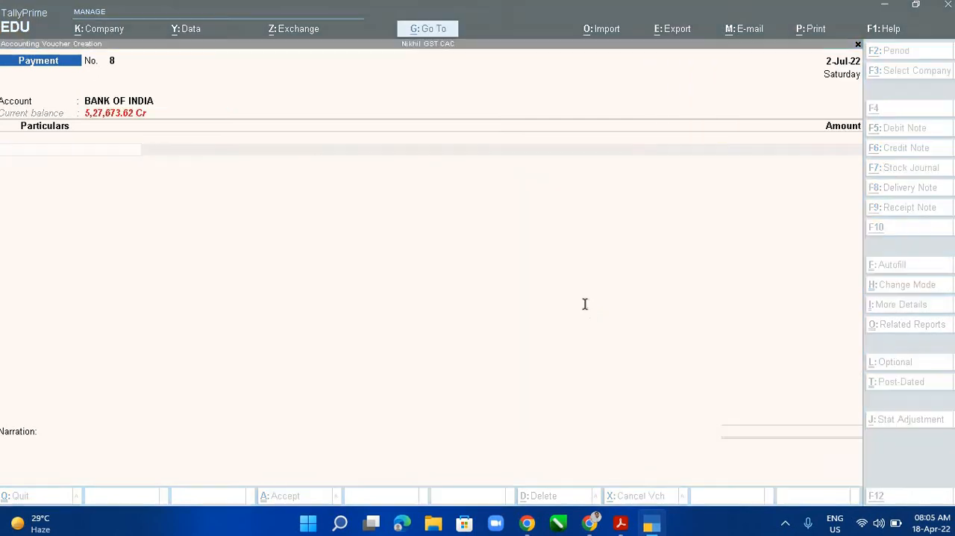
pyautogui.hotkey('alt', 'Tab')
pyautogui.hotkey('alt', 'Tab')
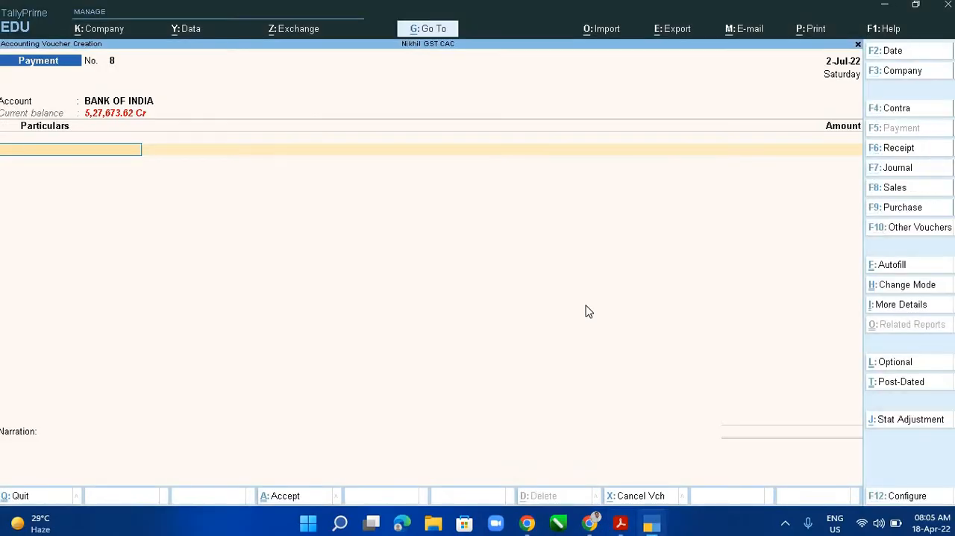
pyautogui.write('i')
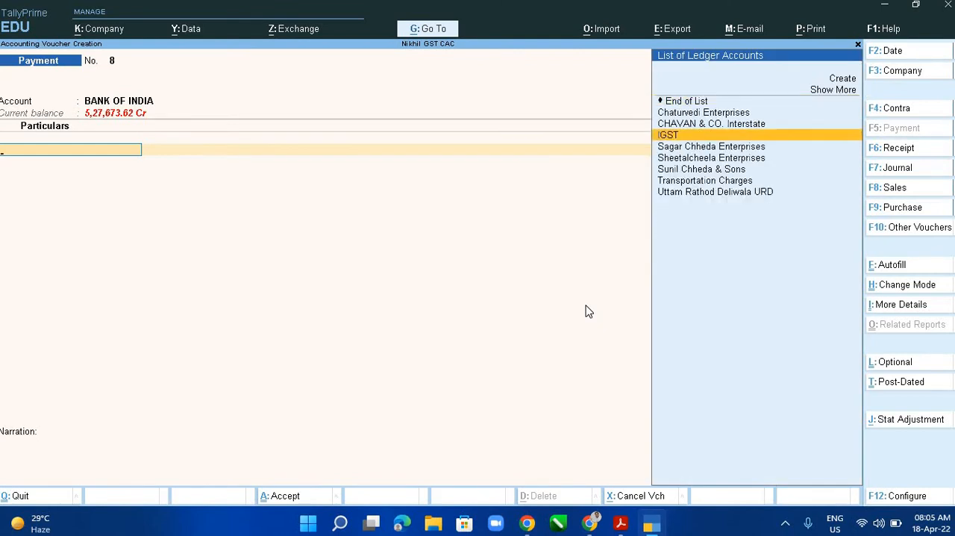
pyautogui.press('BackSpace')
pyautogui.write('Utt')
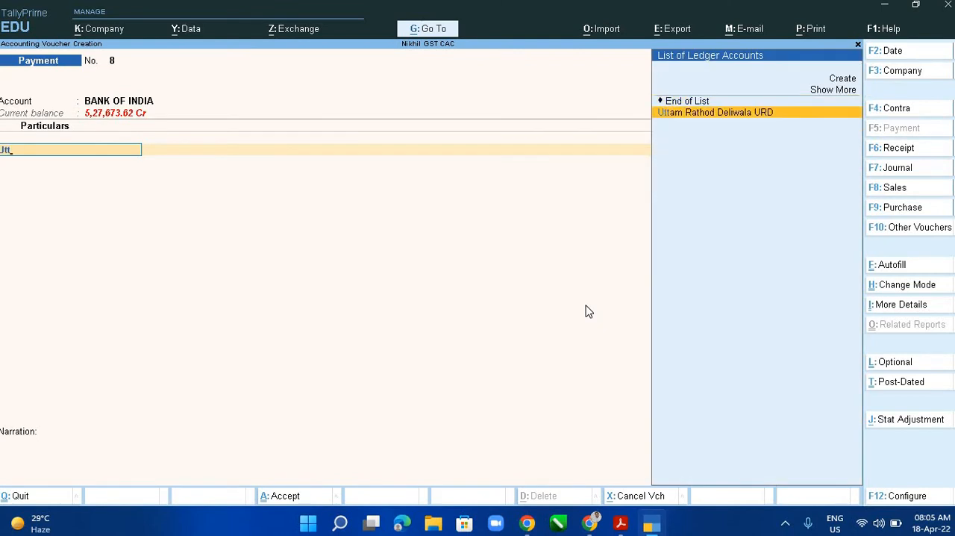
pyautogui.press('Return')
# - Enter the URD supplier's payment of 1,75,000 from the PDF and allocate it as Agst Ref to PUR\URD1
pyautogui.hotkey('alt', 'Tab')
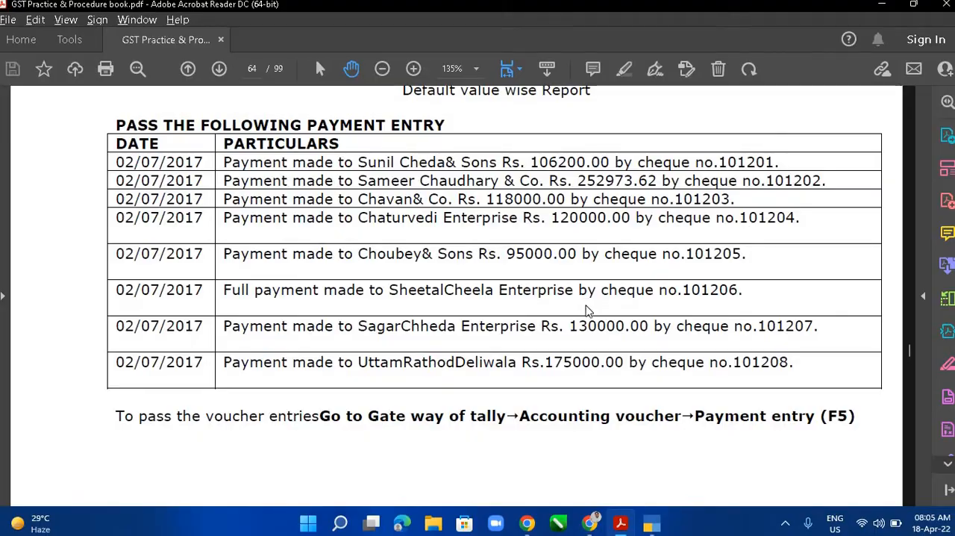
pyautogui.hotkey('alt', 'Tab')
pyautogui.write('1,75,00')
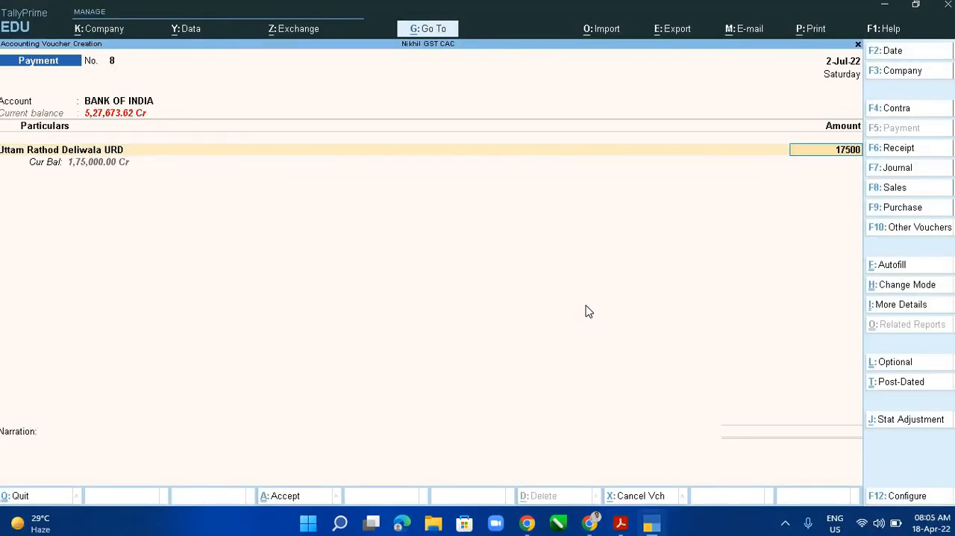
pyautogui.write('0')
pyautogui.press('Return')
pyautogui.press('Return')
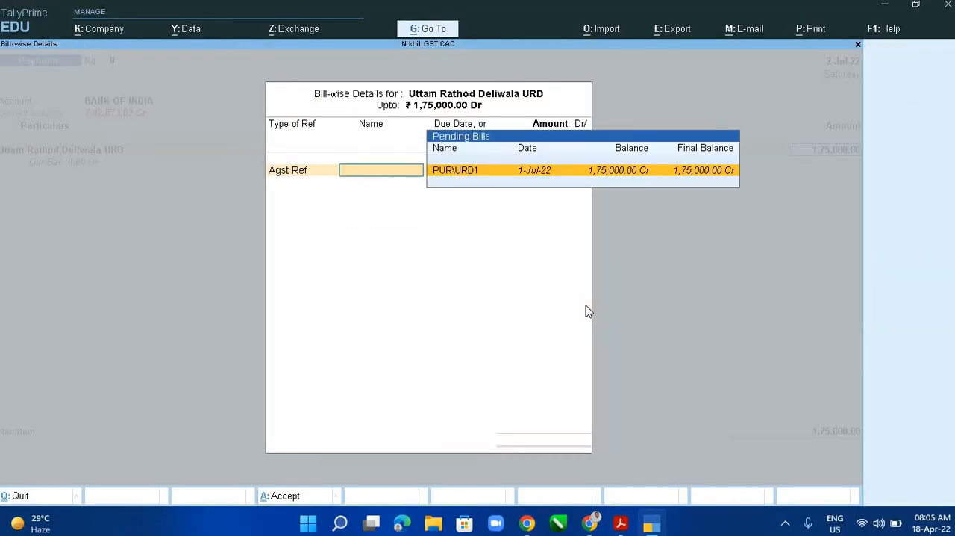
pyautogui.press('Return')
pyautogui.press('Return')
# - Finish the particulars and record the 1,75,000 bank allocation as a cheque with range Not Applicable and instrument number 101208
pyautogui.press('Return')
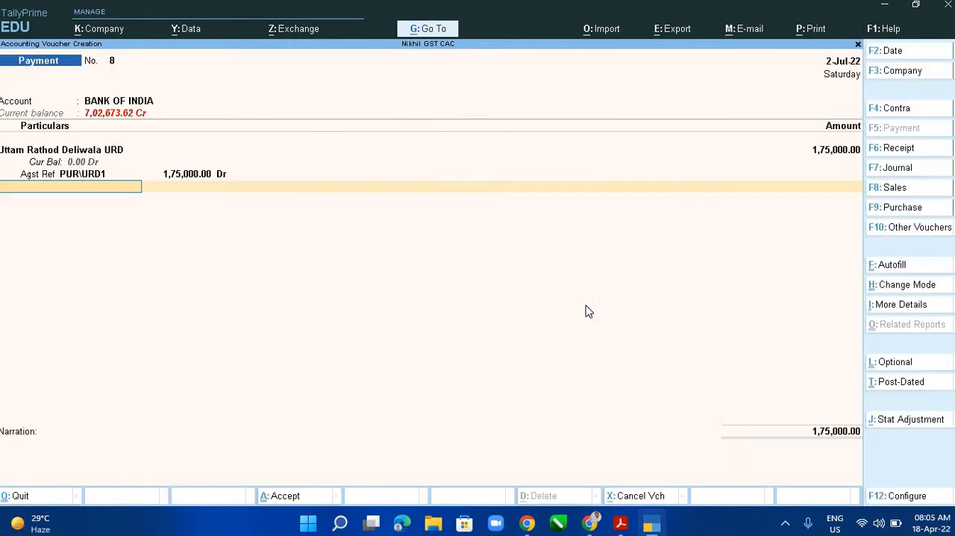
pyautogui.press('Return')
pyautogui.press('Return')
pyautogui.press('Return')
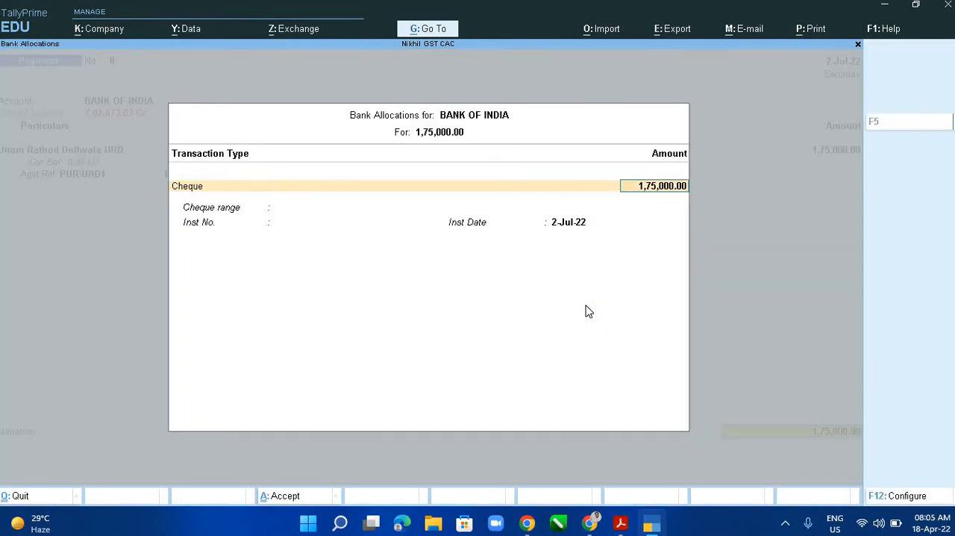
pyautogui.press('Return')
pyautogui.hotkey('alt', 'Tab')
pyautogui.hotkey('alt', 'Tab')
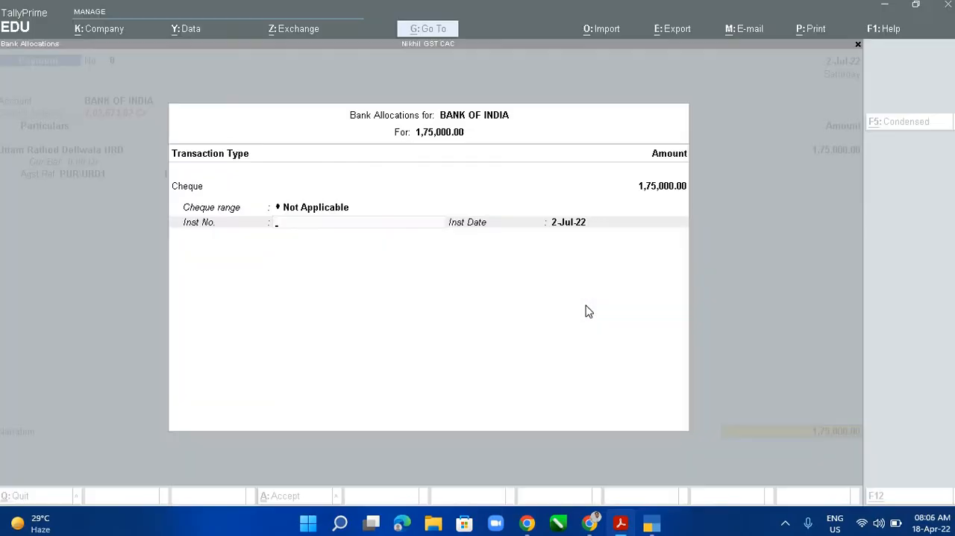
pyautogui.write('1010')
pyautogui.press('BackSpace')
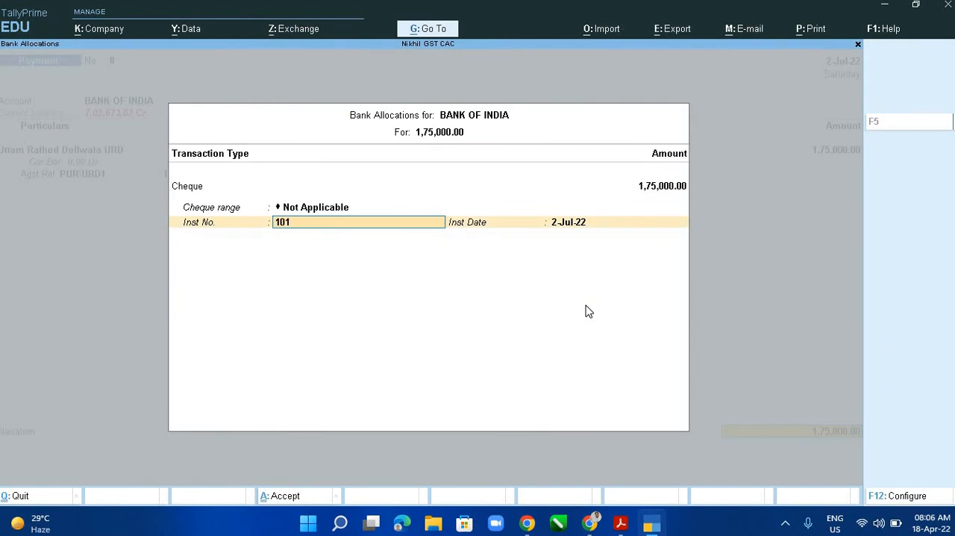
pyautogui.write('208')
pyautogui.press('Return')
pyautogui.press('Return')
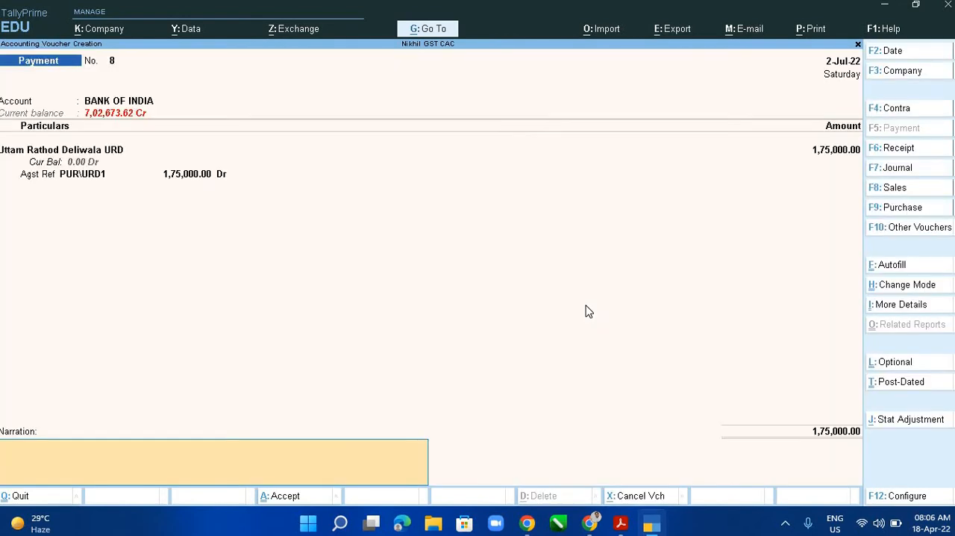
# - Begin the eighth voucher's narration with "Being Cheque Issued agst"
pyautogui.write('Being')
pyautogui.press('BackSpace')
pyautogui.press('BackSpace')
pyautogui.press('BackSpace')
pyautogui.press('BackSpace')
pyautogui.press('BackSpace')
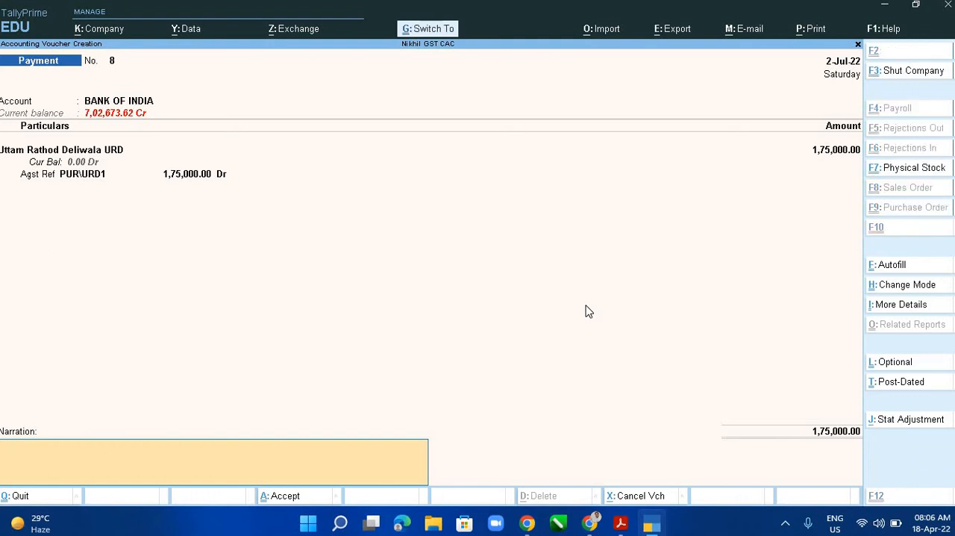
pyautogui.hotkey('ctrl', 'alt', 'v')
pyautogui.press('BackSpace')
pyautogui.press('BackSpace')
pyautogui.press('BackSpace')
pyautogui.press('BackSpace')
pyautogui.press('BackSpace')
pyautogui.press('BackSpace')
pyautogui.press('BackSpace')
pyautogui.press('BackSpace')
pyautogui.press('BackSpace')
pyautogui.press('BackSpace')
pyautogui.press('BackSpace')
pyautogui.press('BackSpace')
pyautogui.press('BackSpace')
pyautogui.press('BackSpace')
pyautogui.press('BackSpace')
pyautogui.press('BackSpace')
pyautogui.press('BackSpace')
pyautogui.press('BackSpace')
pyautogui.press('BackSpace')
pyautogui.press('BackSpace')
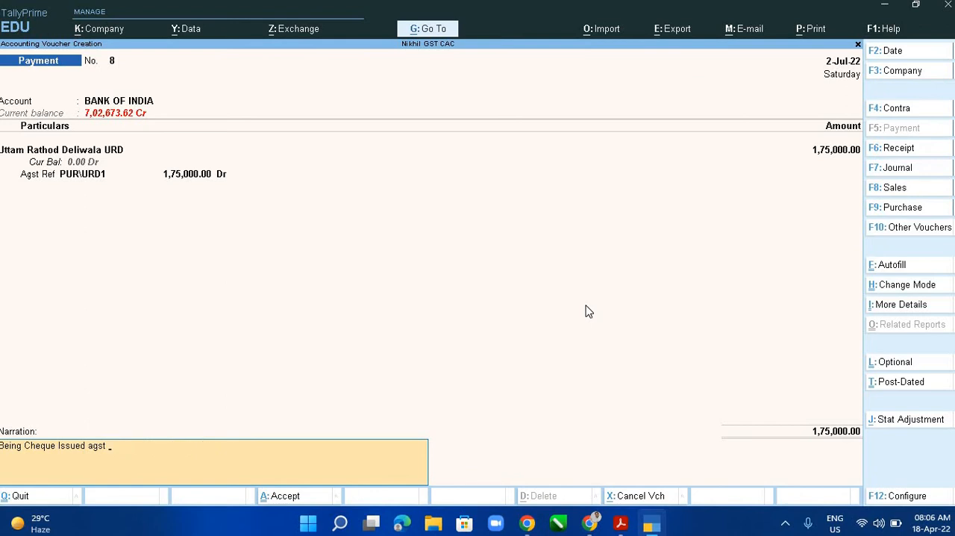
# - Complete the narration with the URD supplier's ledger name, check the PDF payment list and accept the eighth voucher
pyautogui.write('Uttam Rathod Deliwala URD')
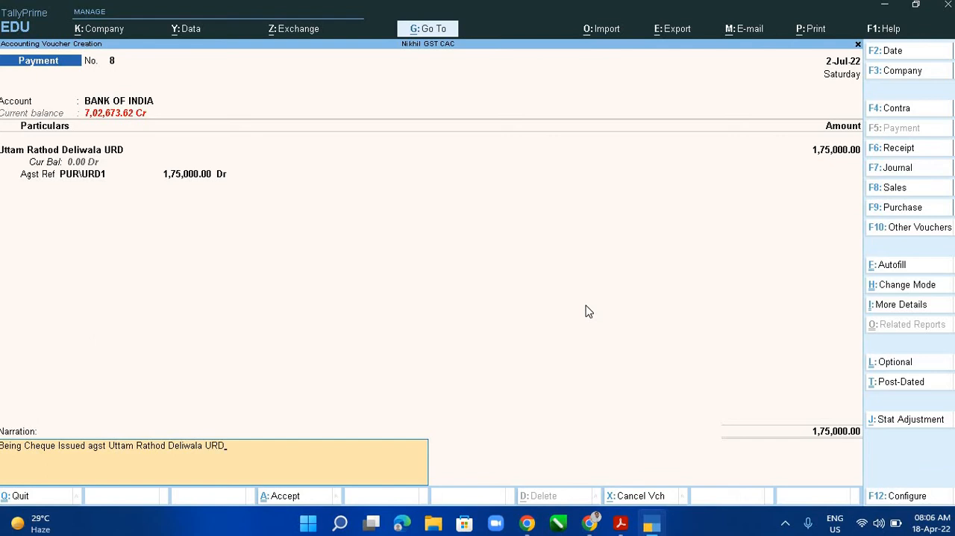
pyautogui.press('Return')
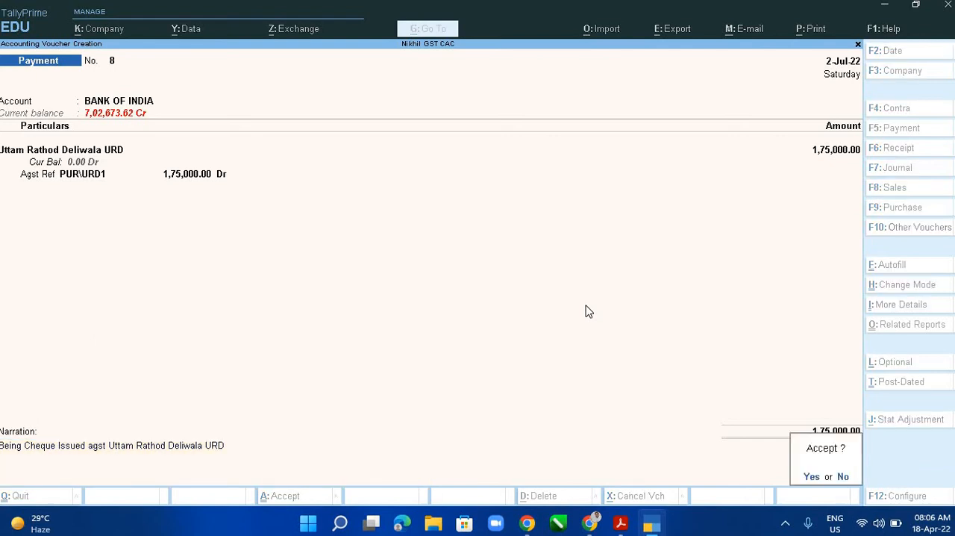
pyautogui.hotkey('alt', 'Tab')
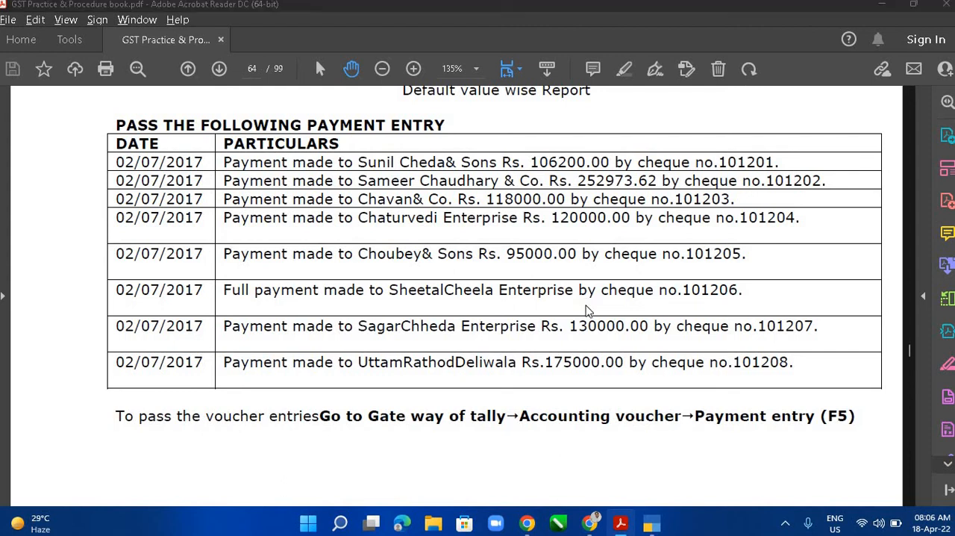
pyautogui.hotkey('alt', 'Tab')
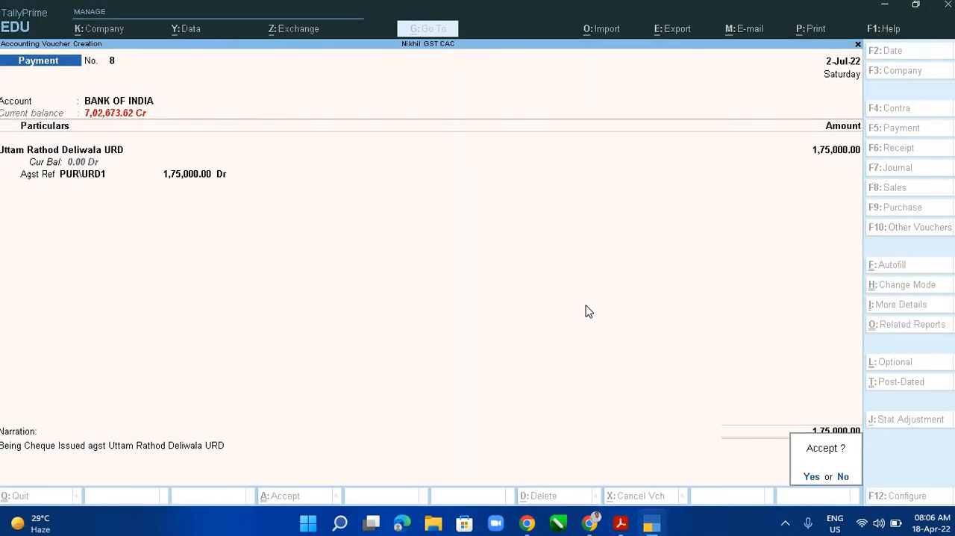
pyautogui.press('Return')
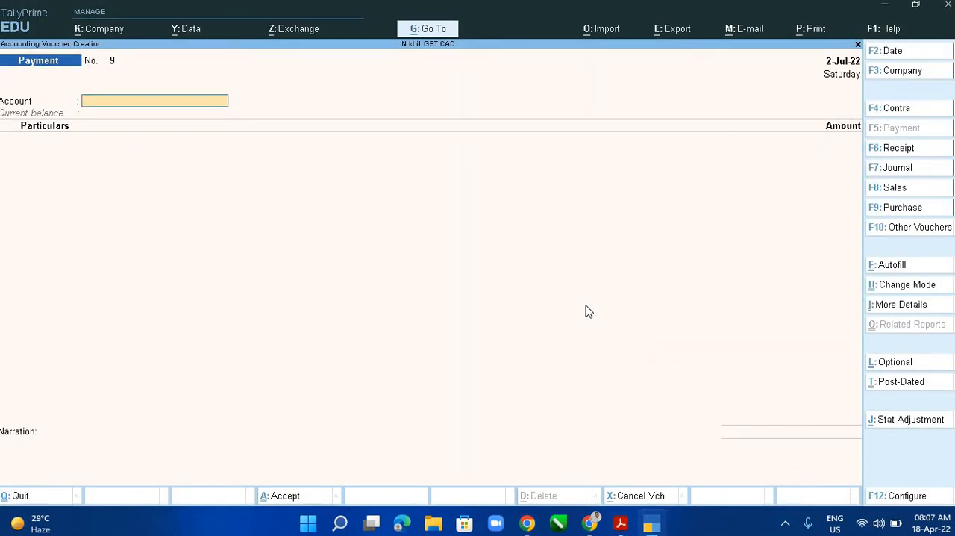
# - Examine the PDF after the payment list for the table of ledgers to create
pyautogui.hotkey('alt', 'Tab')
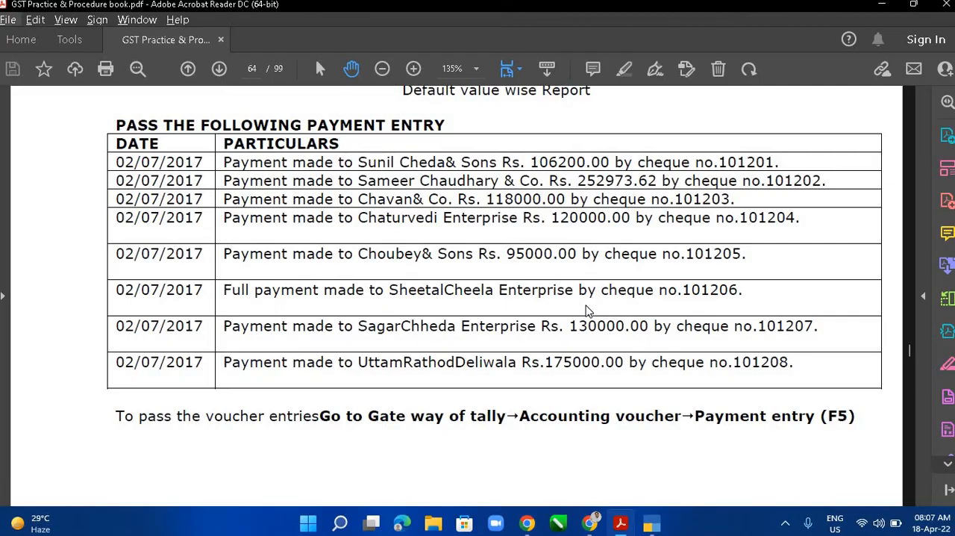
pyautogui.press('Down')
pyautogui.press('Down')
pyautogui.press('Down')
pyautogui.click(622, 299)
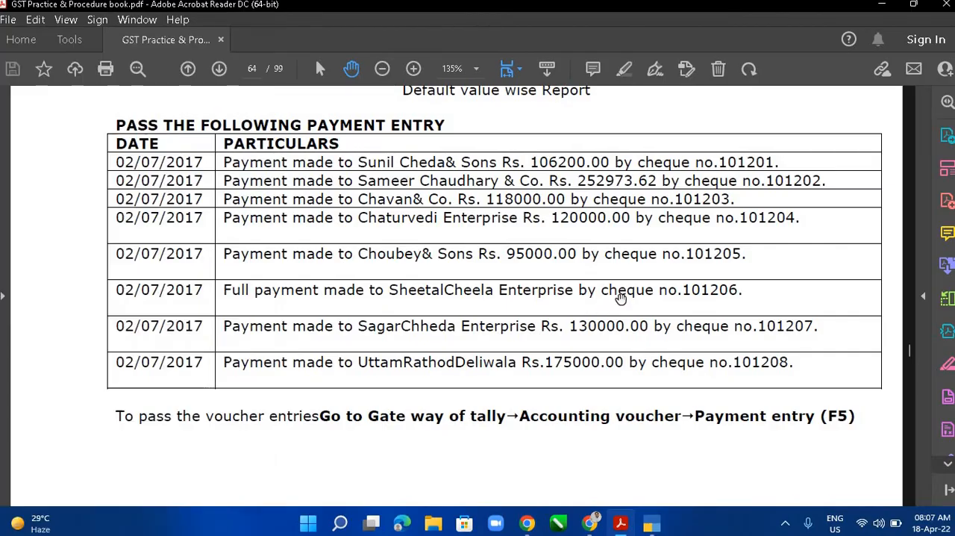
pyautogui.doubleClick(621, 298)
pyautogui.scroll(-4, 621, 299)
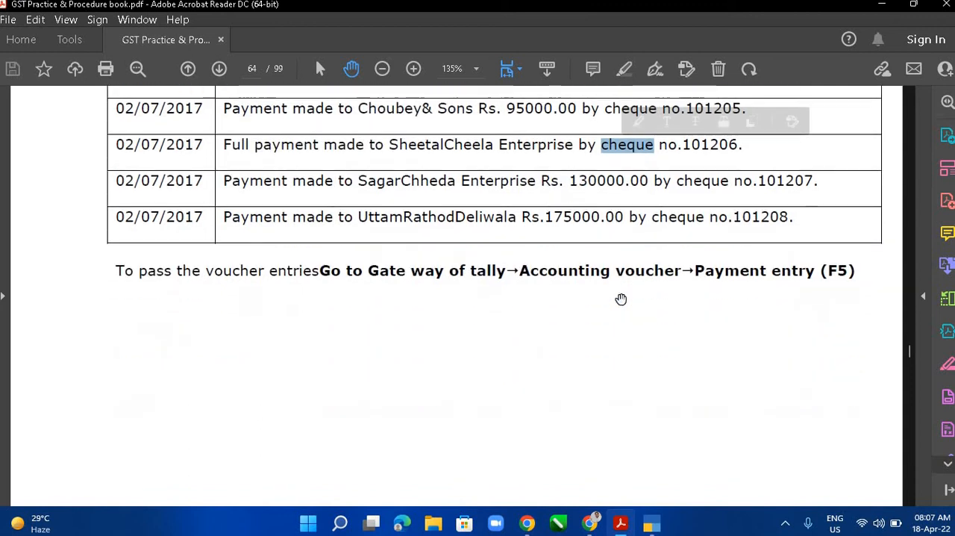
pyautogui.scroll(-15, 621, 299)
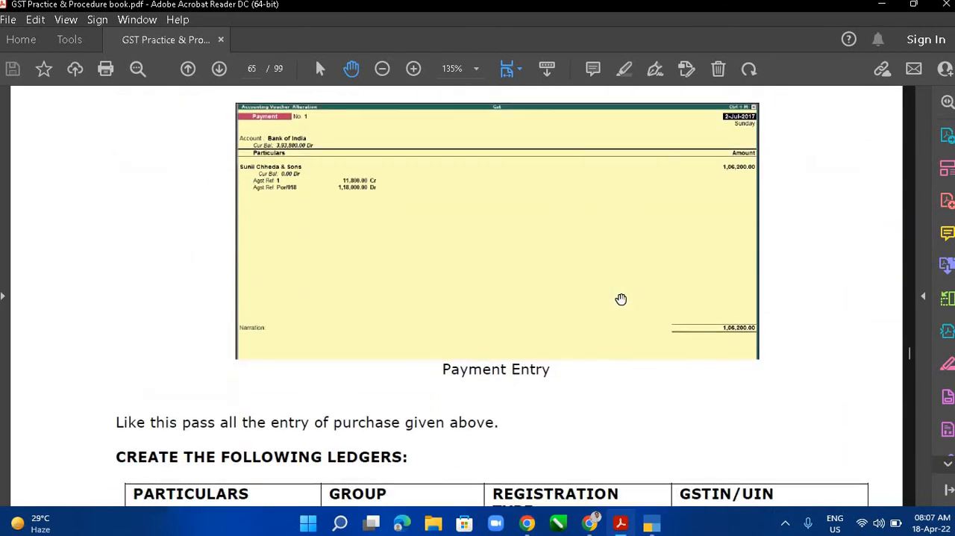
pyautogui.scroll(-8, 621, 299)
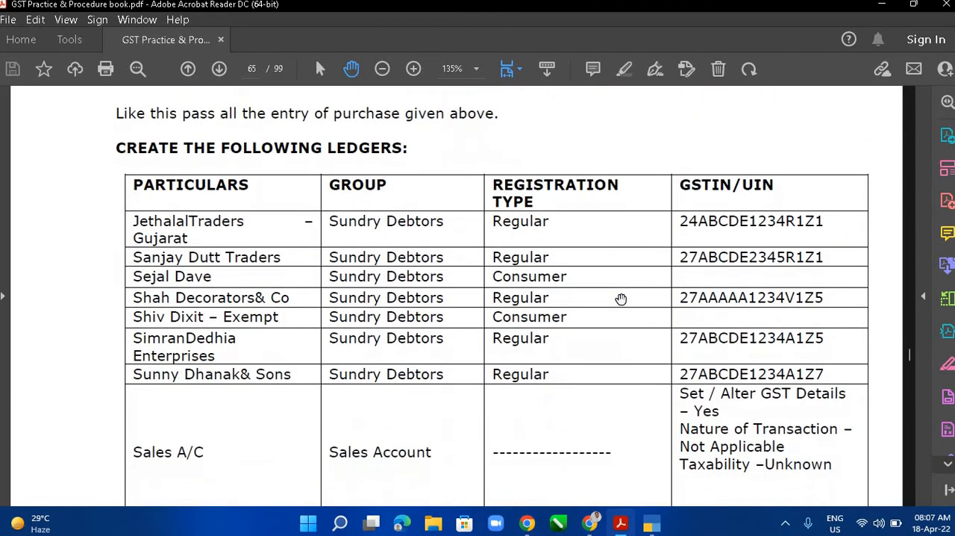
pyautogui.scroll(-1, 621, 299)
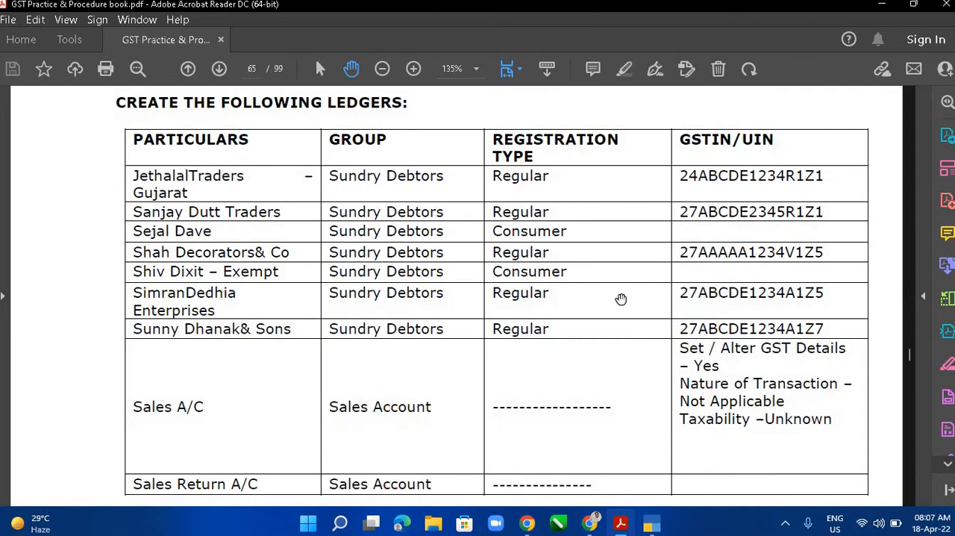
pyautogui.hotkey('alt', 'Tab')
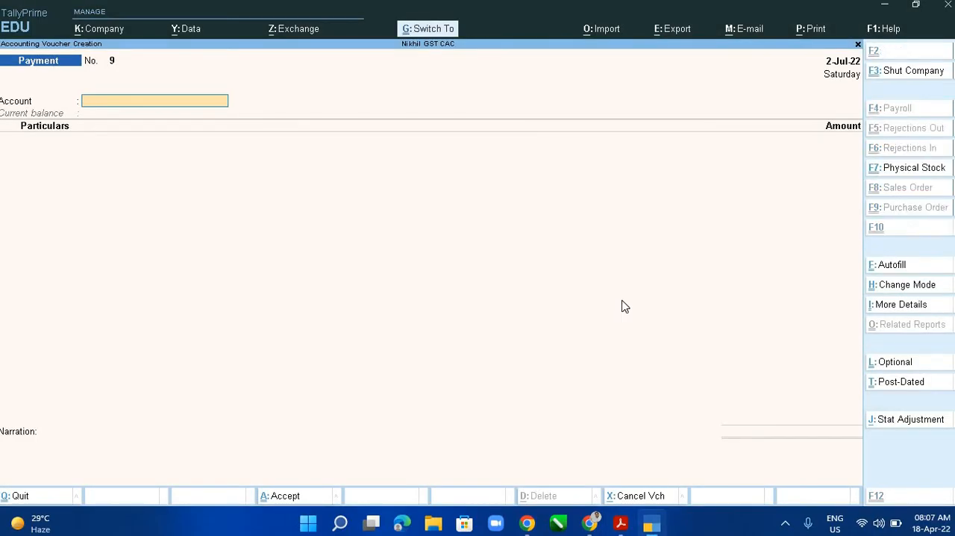
# - Leave the blank ninth payment voucher and open the creation form for a new ledger master
pyautogui.press('Escape')
pyautogui.press('Up')
pyautogui.press('Up')
pyautogui.press('Up')
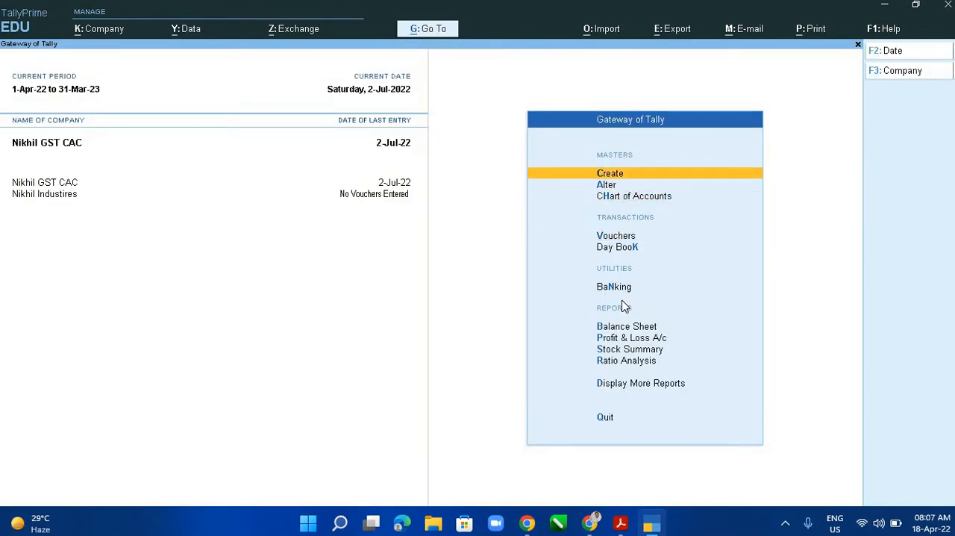
pyautogui.press('Return')
pyautogui.press('Down')
pyautogui.press('Down')
pyautogui.press('Up')
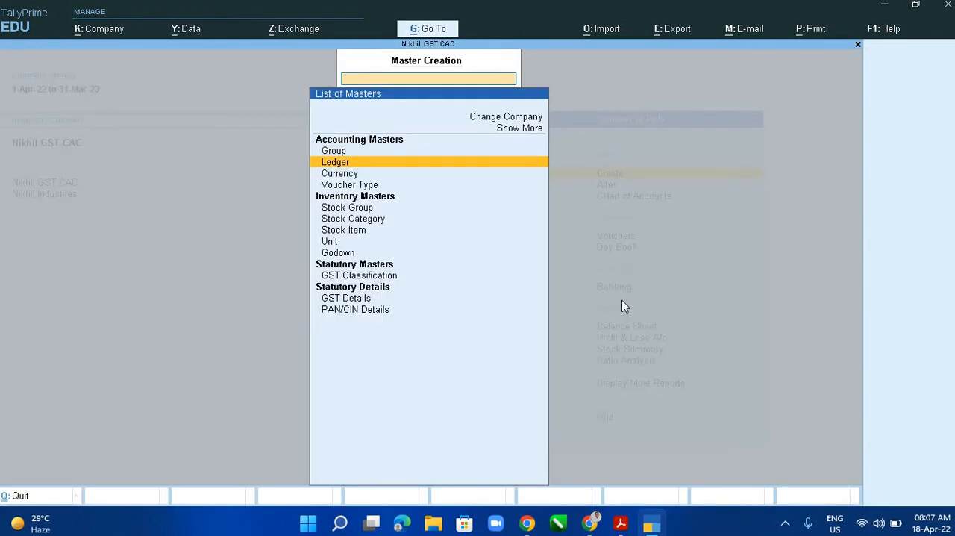
pyautogui.press('Return')
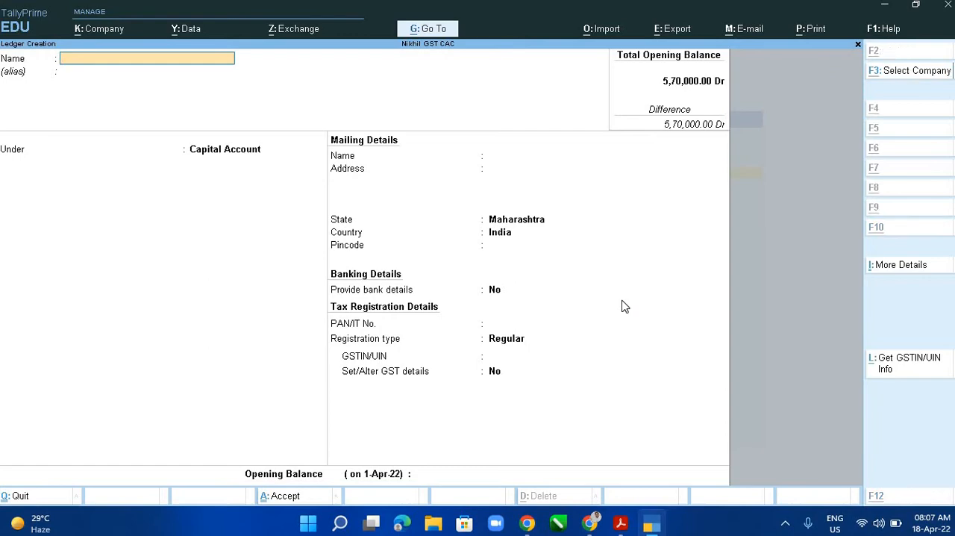
# - Check the first ledger in the PDF table and name the new ledger "Jethalal Trader Gujrat"
pyautogui.hotkey('alt', 'Tab')
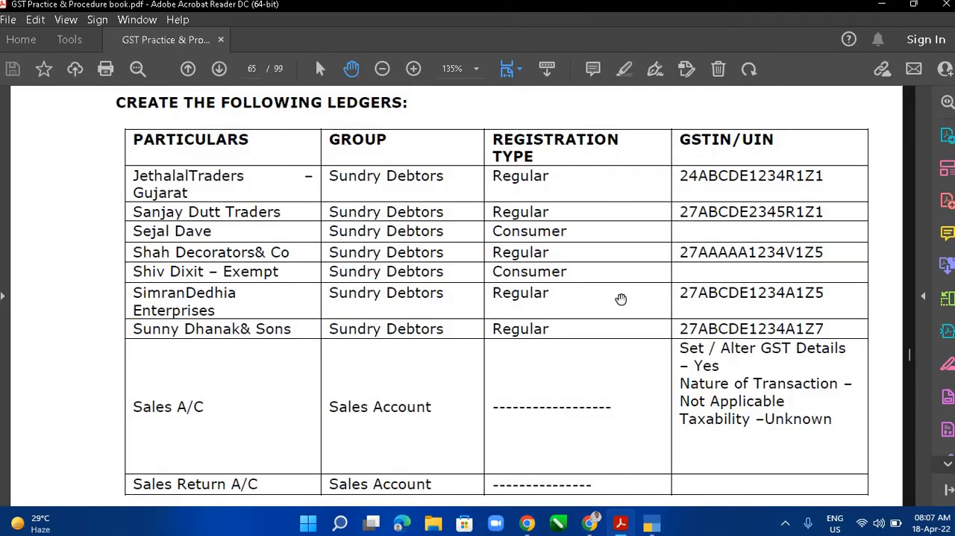
pyautogui.hotkey('alt', 'Tab')
pyautogui.write('J')
pyautogui.press('BackSpace')
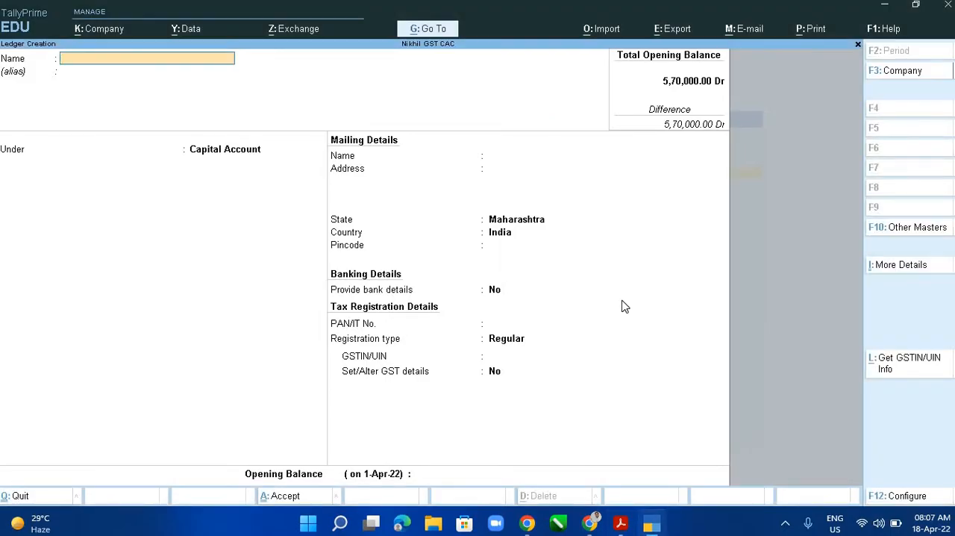
pyautogui.write('Jethalal Trader Gujrata')
pyautogui.press('BackSpace')
pyautogui.press('BackSpace')
pyautogui.press('BackSpace')
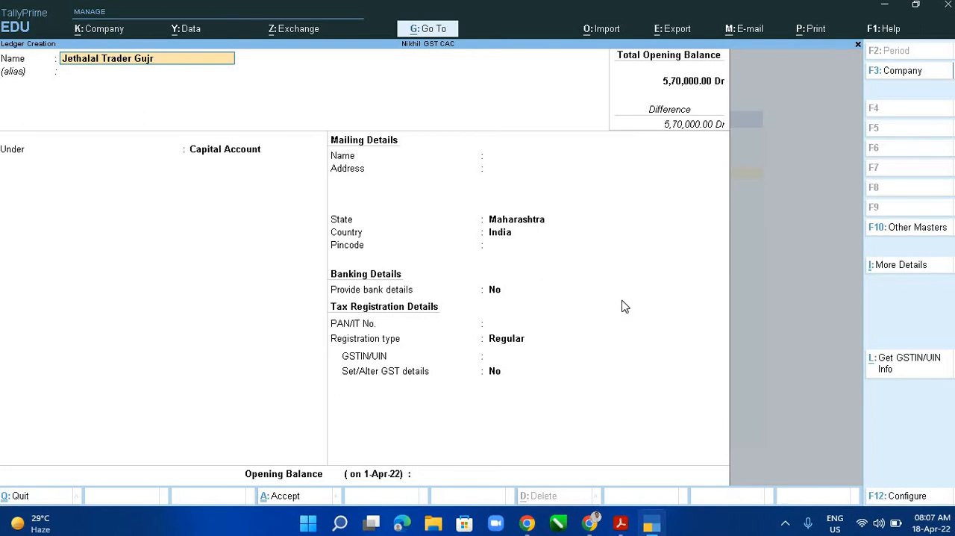
pyautogui.write('rat')
pyautogui.press('Return')
# - Put the ledger under Sundry Debtors, keep bill-by-bill balances at Yes and accept Regular as its registration type
pyautogui.write('Sund')
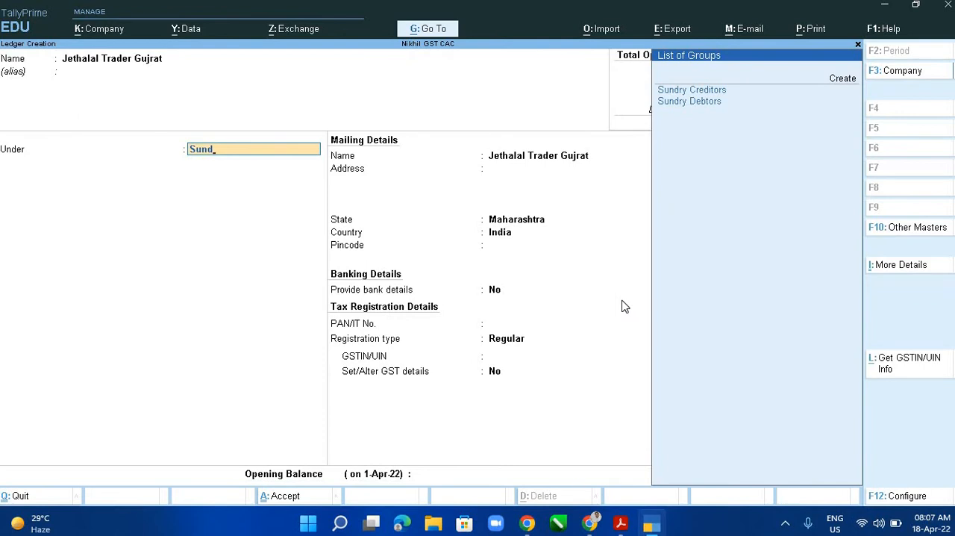
pyautogui.press('Down')
pyautogui.press('Return')
pyautogui.press('Return')
pyautogui.press('Return')
pyautogui.press('Return')
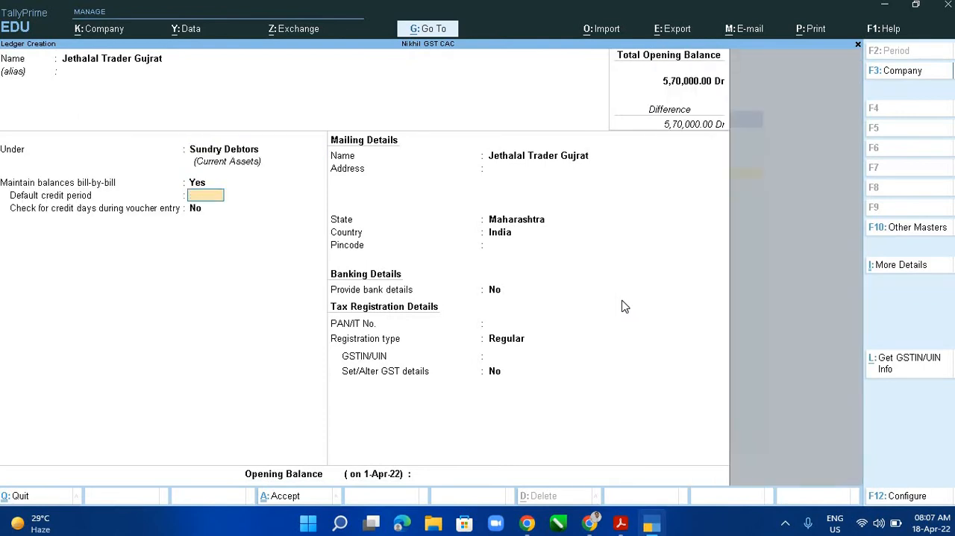
pyautogui.press('Return')
pyautogui.press('Return')
pyautogui.press('Return')
pyautogui.press('Return')
pyautogui.press('Return')
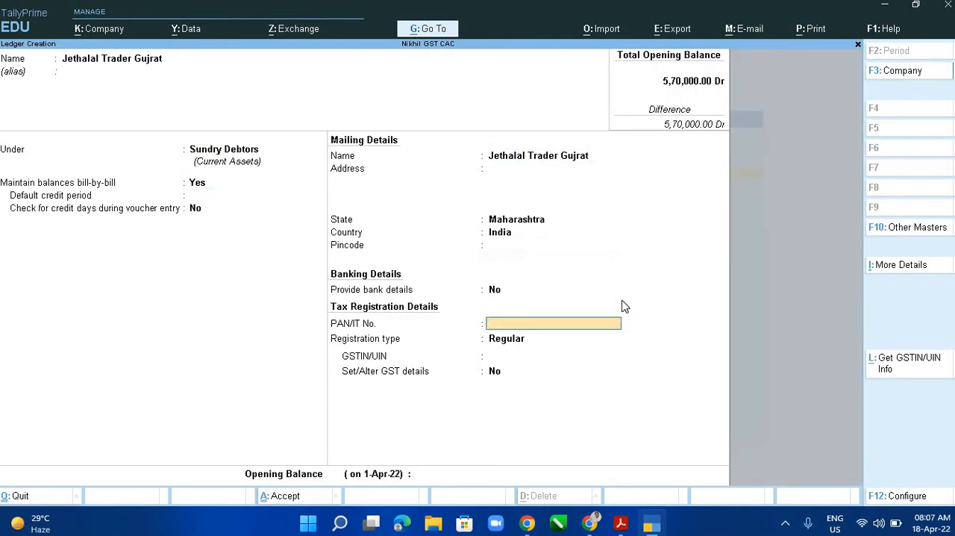
pyautogui.press('Return')
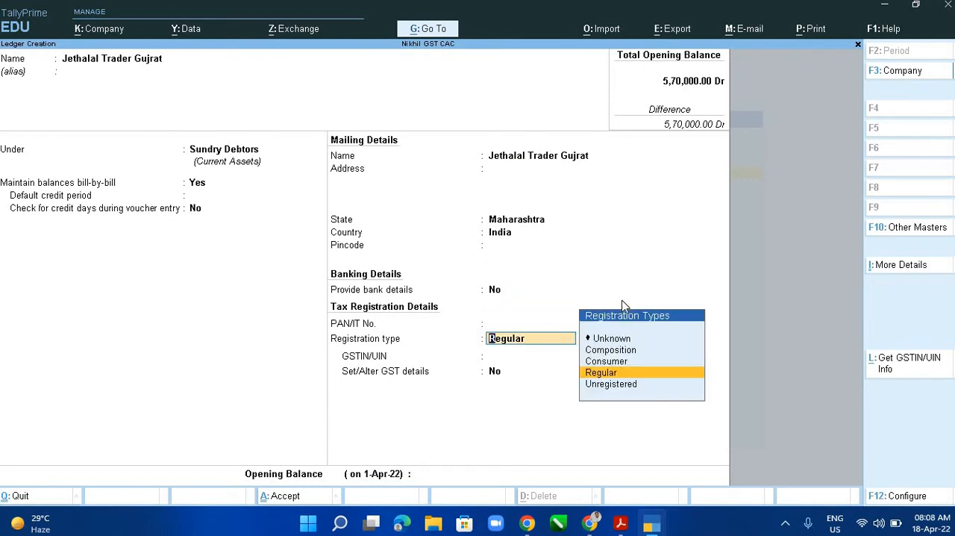
pyautogui.press('Return')
# - Consult the PDF ledger table and fill in the ledger's GSTIN/UIN
pyautogui.hotkey('alt', 'Tab')
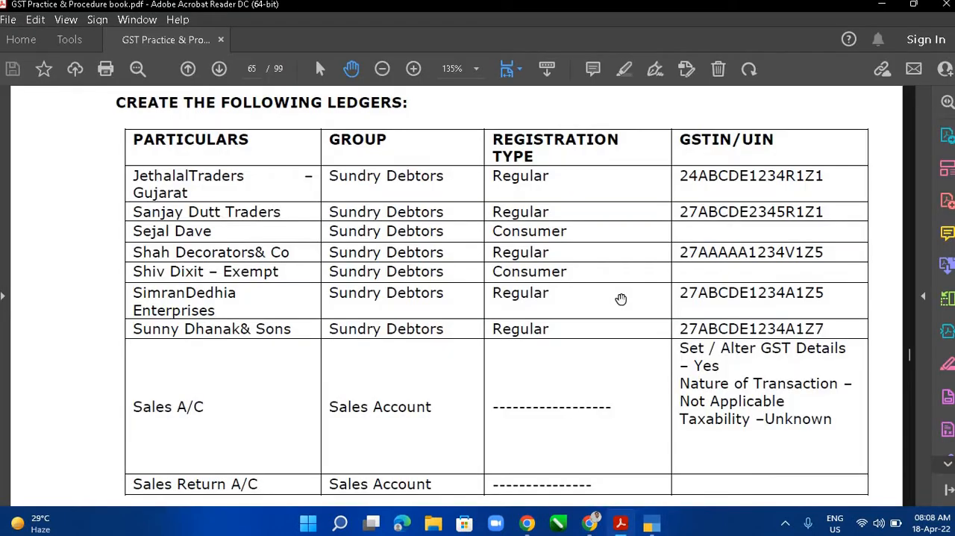
pyautogui.hotkey('alt', 'Tab')
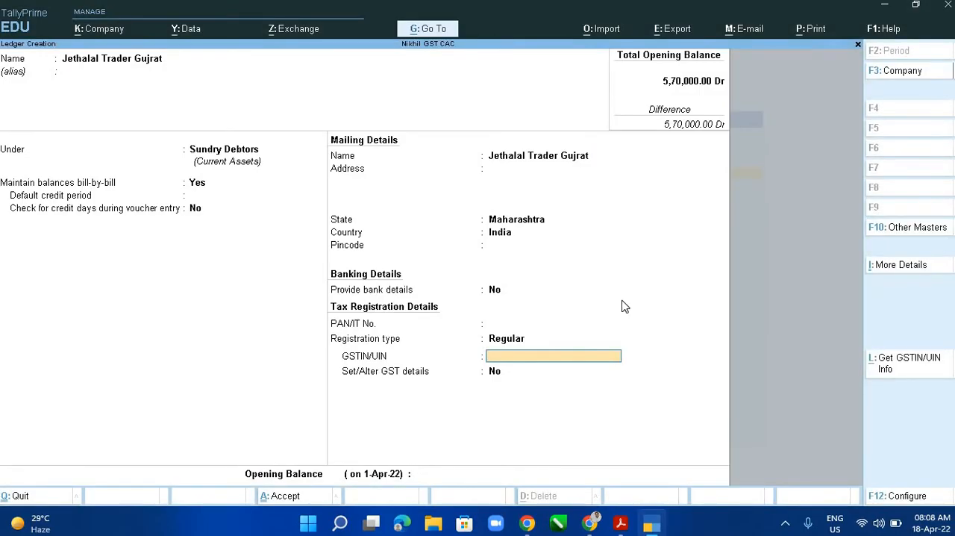
pyautogui.write('24')
pyautogui.hotkey('alt', 'Tab')
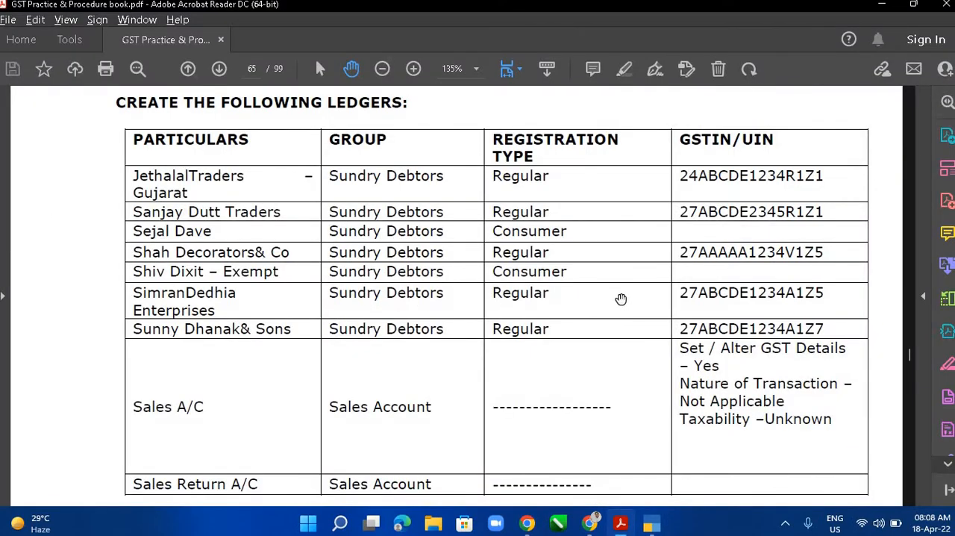
pyautogui.hotkey('alt', 'Tab')
pyautogui.write('ABCDE')
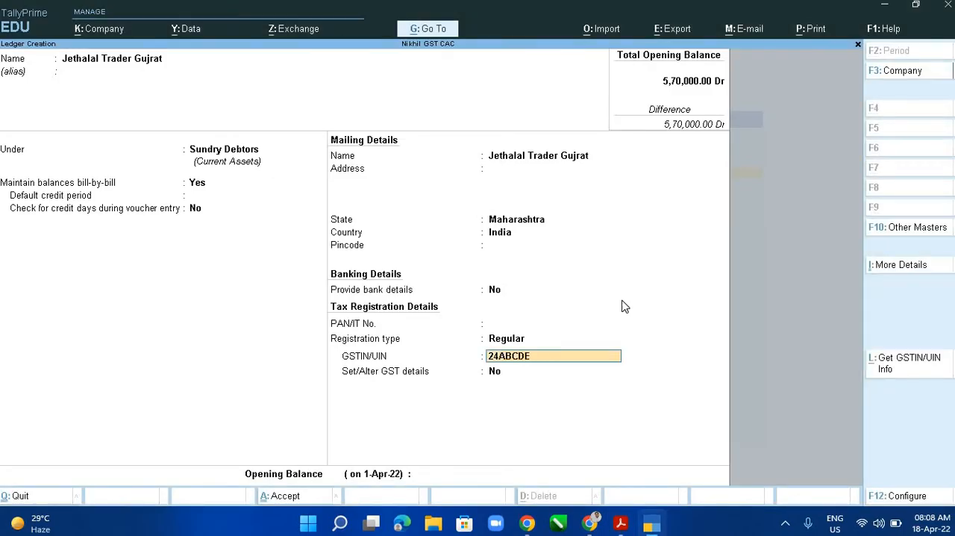
pyautogui.write('12345A2Z')
pyautogui.press('Return')
pyautogui.press('Return')
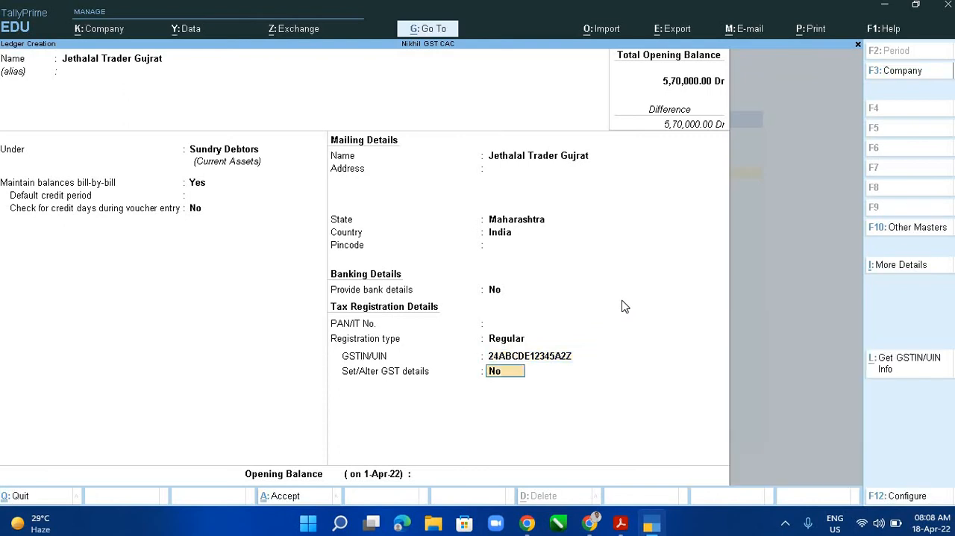
# - Change the Jethalal Trader Gujrat ledger's state to Gujarat and return to its GST details setting
pyautogui.press('BackSpace')
pyautogui.press('BackSpace')
pyautogui.press('BackSpace')
pyautogui.press('BackSpace')
pyautogui.press('BackSpace')
pyautogui.press('BackSpace')
pyautogui.press('BackSpace')
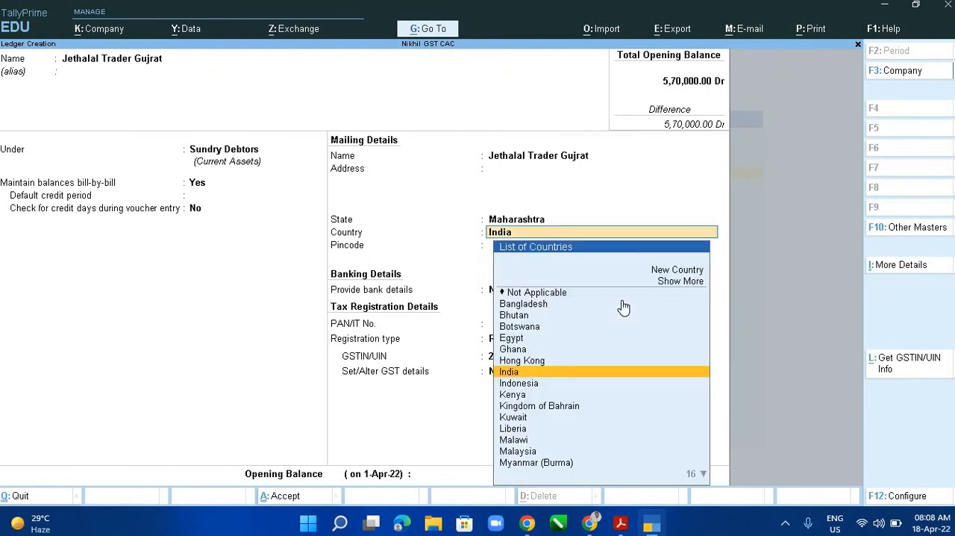
pyautogui.write('G')
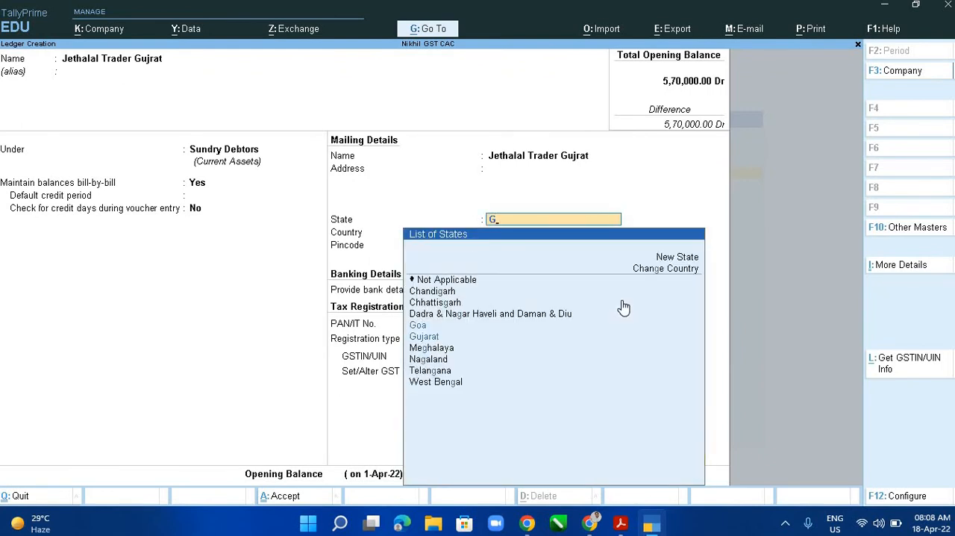
pyautogui.press('Down')
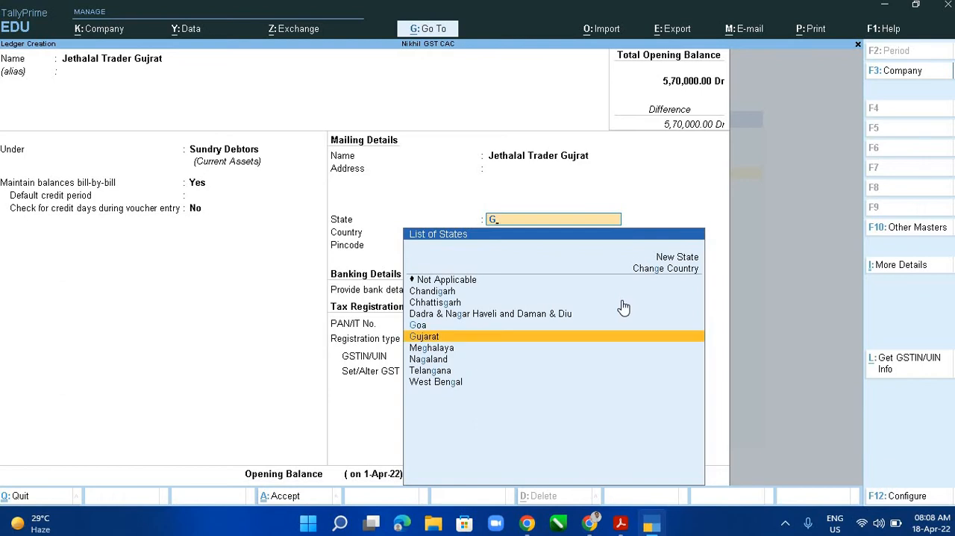
pyautogui.press('Return')
pyautogui.press('Return')
pyautogui.press('Return')
pyautogui.press('Return')
pyautogui.press('Return')
pyautogui.press('Return')
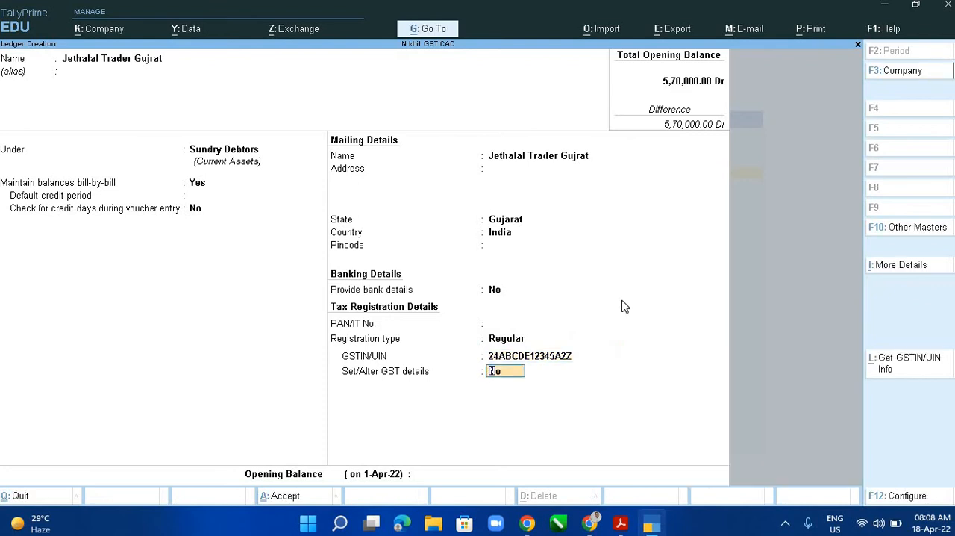
# - Set Set/Alter GST details to Yes, accept the default GST details and save the ledger without an opening balance
pyautogui.press('y')
pyautogui.press('Return')
pyautogui.press('Return')
pyautogui.press('Return')
pyautogui.press('Return')
pyautogui.press('Return')
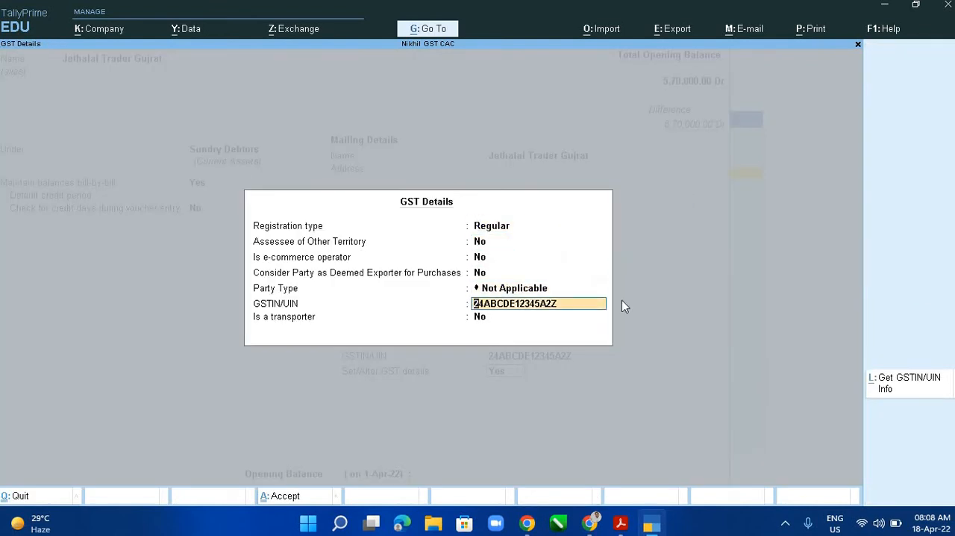
pyautogui.press('Return')
pyautogui.press('Return')
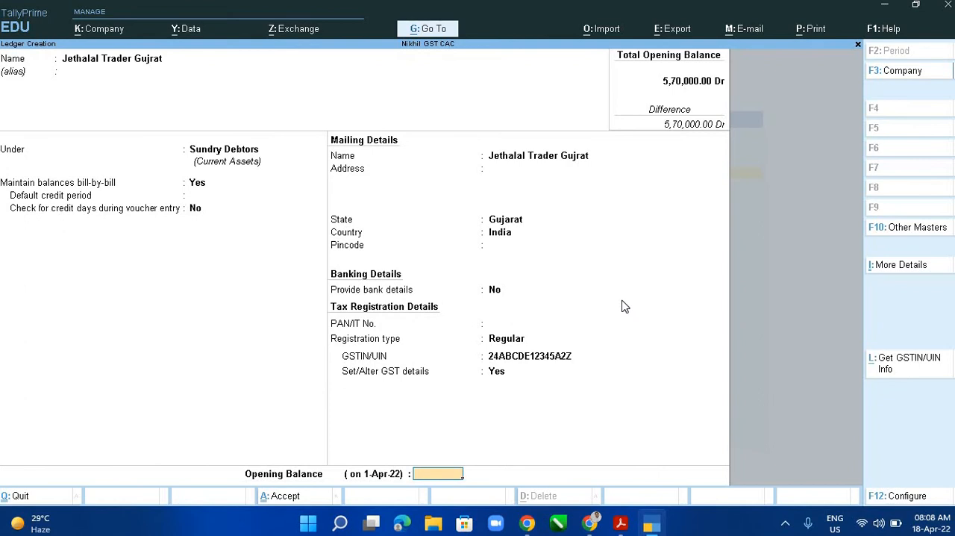
pyautogui.press('Return')
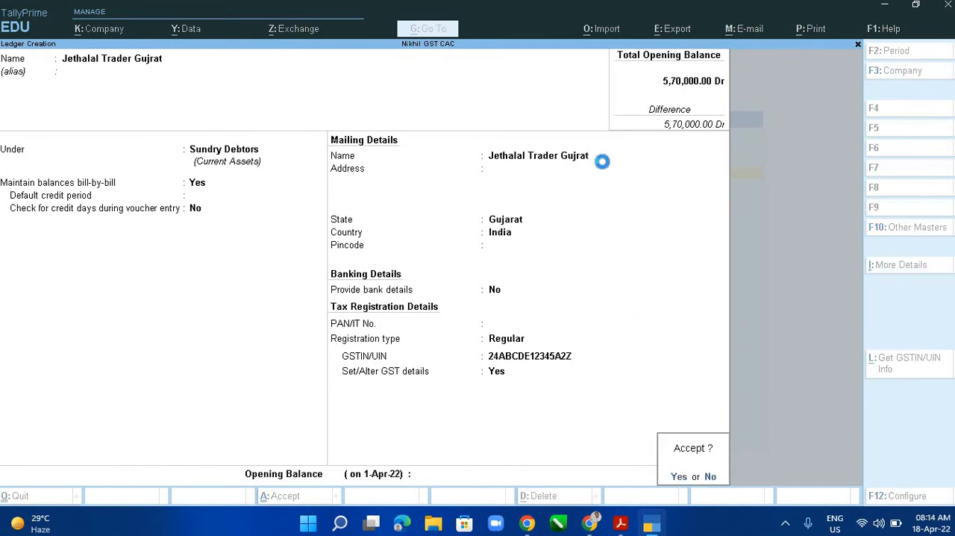
pyautogui.press('y')
# - Check the second entry in the PDF ledger table and name the new ledger "Sanjay Dutt Trader"
pyautogui.hotkey('alt', 'Tab')
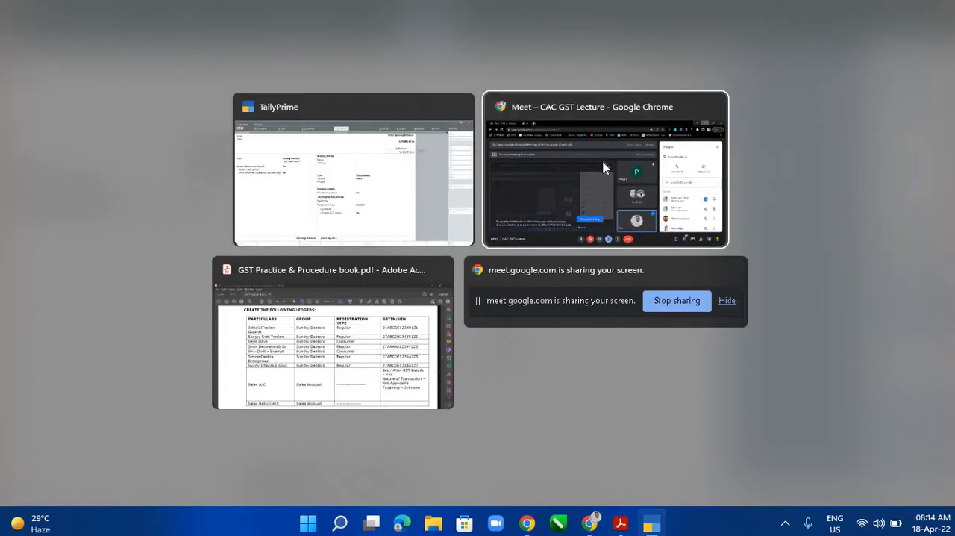
pyautogui.hotkey('alt', 'Tab')
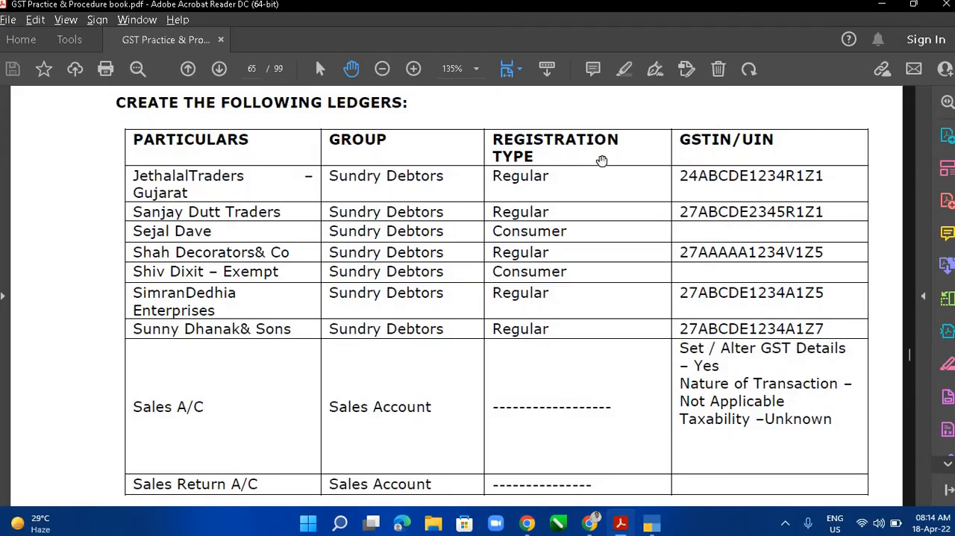
pyautogui.hotkey('alt', 'Tab')
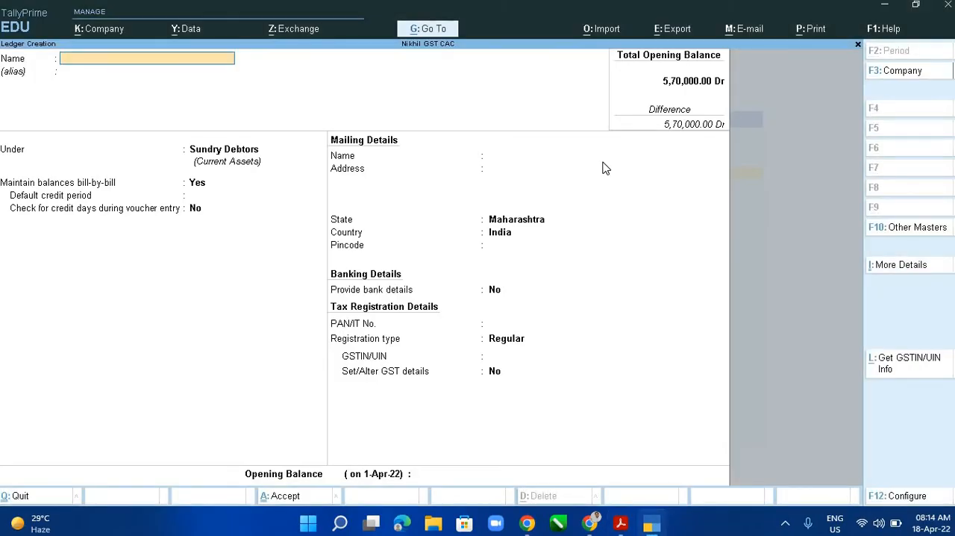
pyautogui.write('Sanjay Dutt Trader')
pyautogui.press('Return')
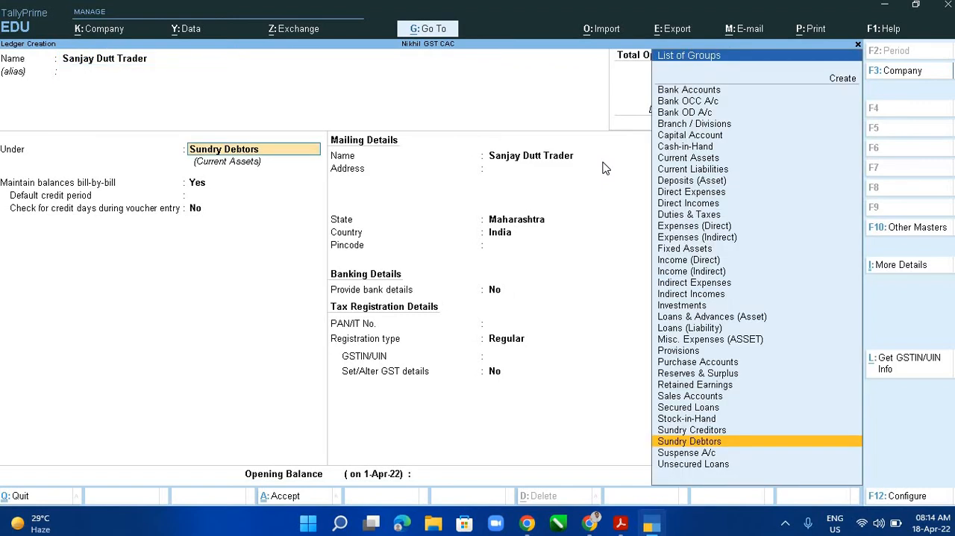
# - Put the ledger under Sundry Debtors and accept the Maharashtra mailing details and Regular registration type
pyautogui.write('Sund')
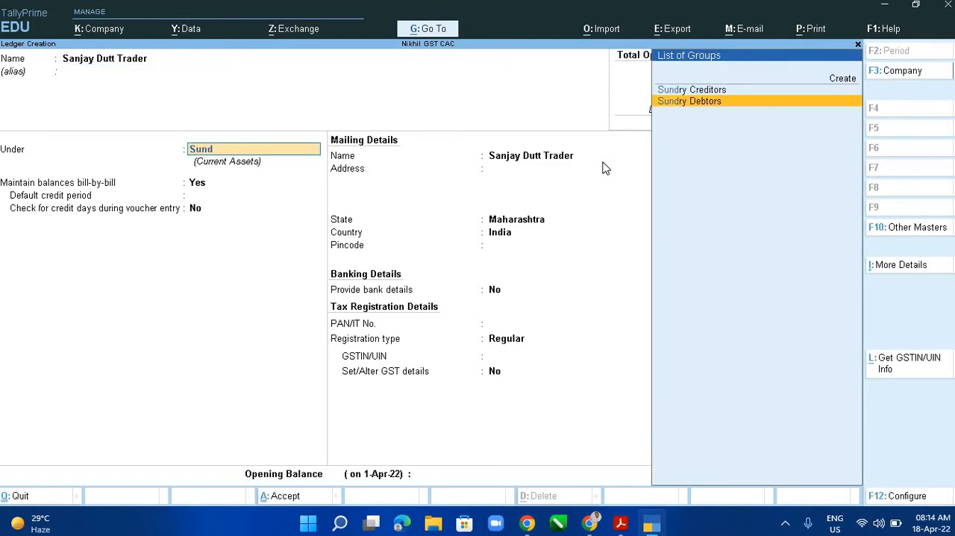
pyautogui.press('Return')
pyautogui.press('Return')
pyautogui.press('Return')
pyautogui.press('Return')
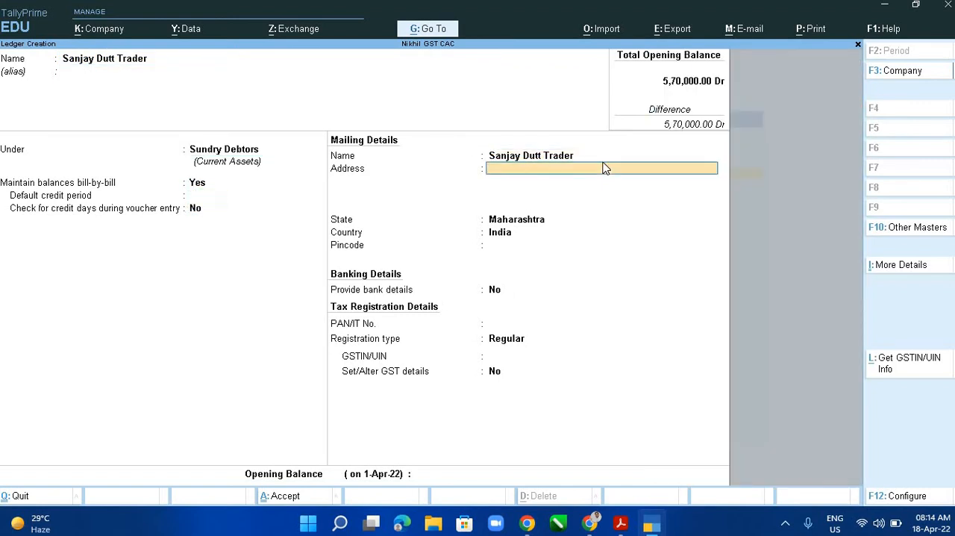
pyautogui.press('Return')
pyautogui.press('Return')
pyautogui.press('Return')
pyautogui.press('Return')
pyautogui.press('Return')
pyautogui.press('Return')
pyautogui.press('Return')
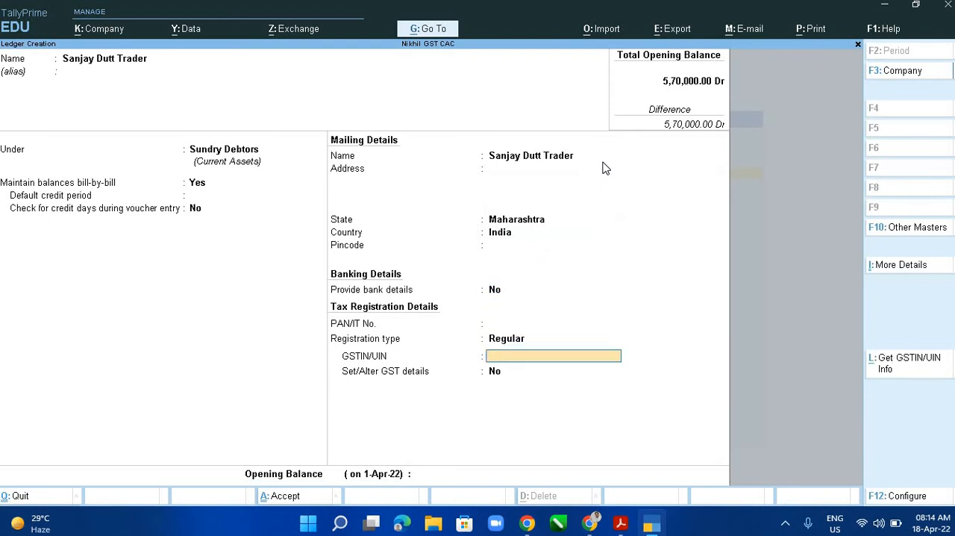
# - Consult the PDF ledger table and fill in a GSTIN/UIN for Sanjay Dutt Trader
pyautogui.hotkey('alt', 'Tab')
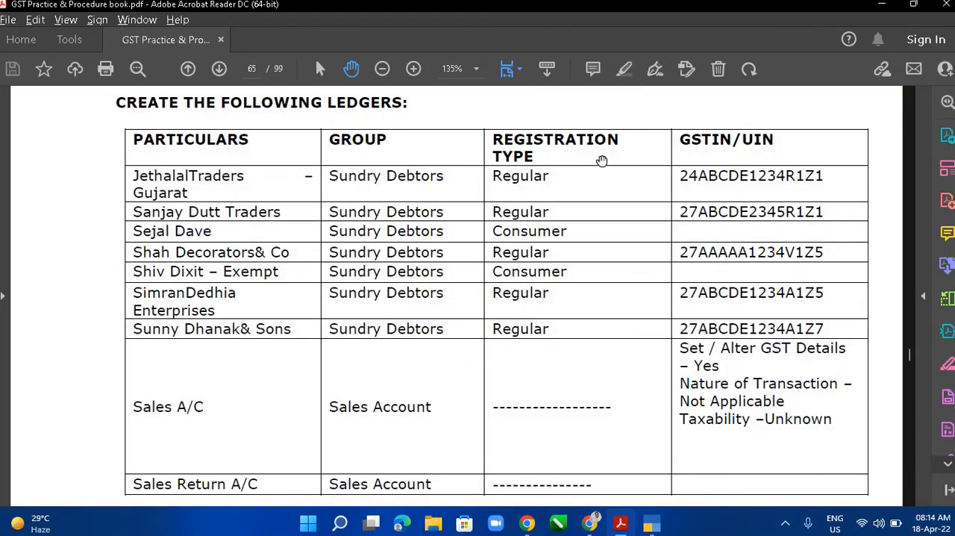
pyautogui.hotkey('alt', 'Tab')
pyautogui.write('27A')
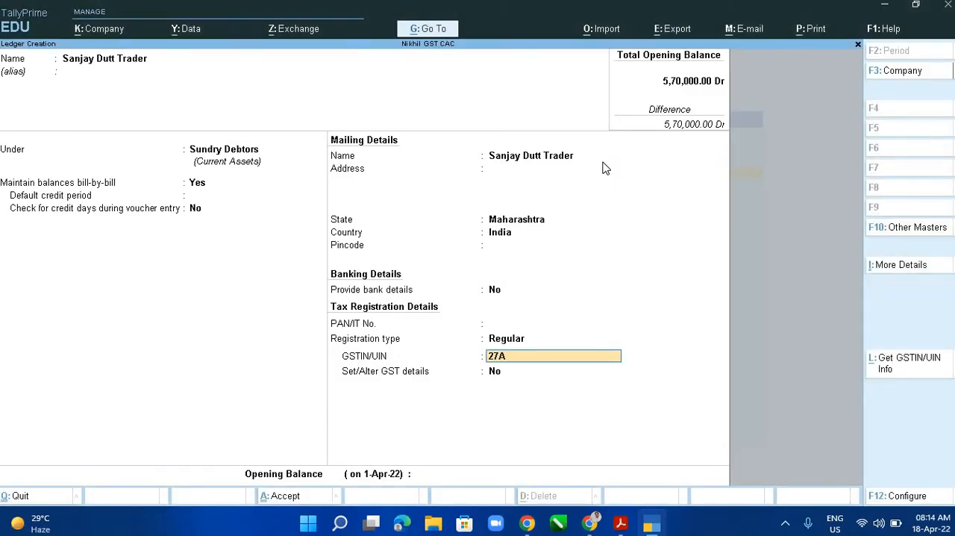
pyautogui.write('BCDE')
pyautogui.write('1')
pyautogui.write('234')
pyautogui.write('X')
pyautogui.write('7Z')
pyautogui.press('BackSpace')
pyautogui.press('BackSpace')
pyautogui.write('ZX')
pyautogui.press('Return')
pyautogui.press('Return')
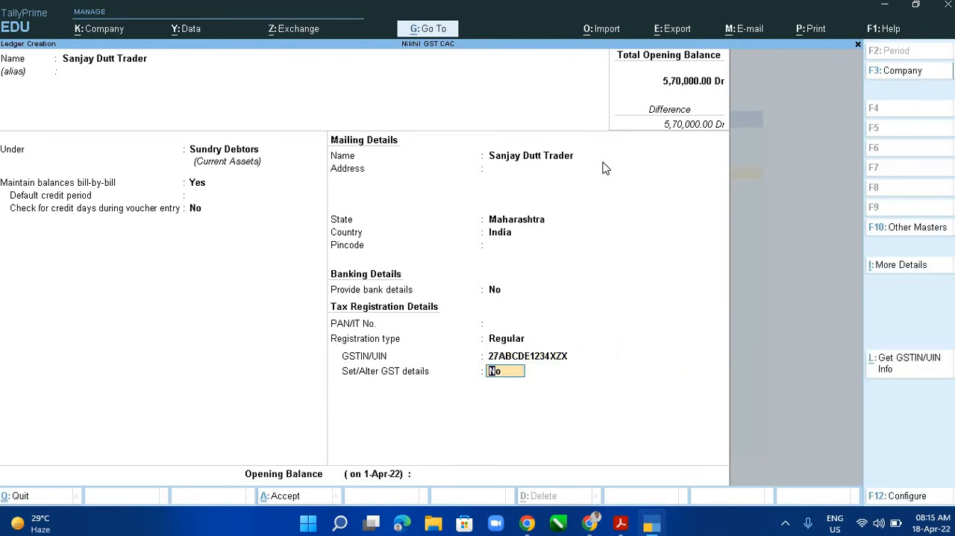
# - Leave Set/Alter GST details at No and save the Sanjay Dutt Trader ledger without an opening balance
pyautogui.press('Return')
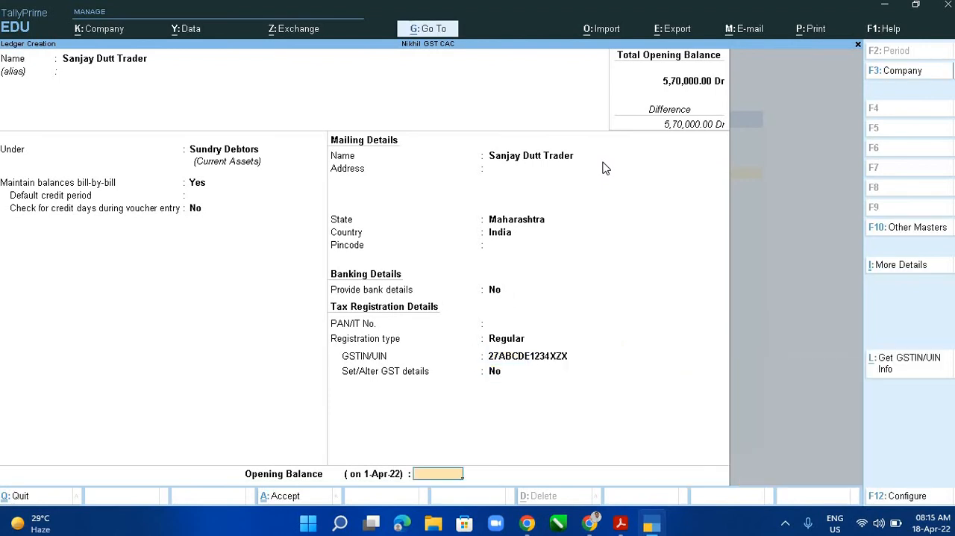
pyautogui.press('Return')
pyautogui.press('Return')
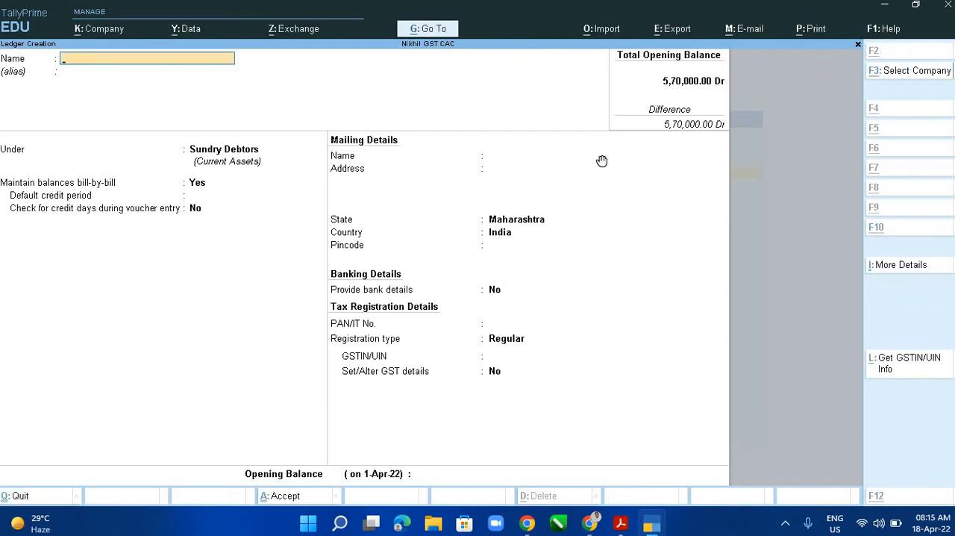
# - Check the third entry in the PDF ledger table and enter that customer's full name as the new ledger's name
pyautogui.hotkey('alt', 'Tab')
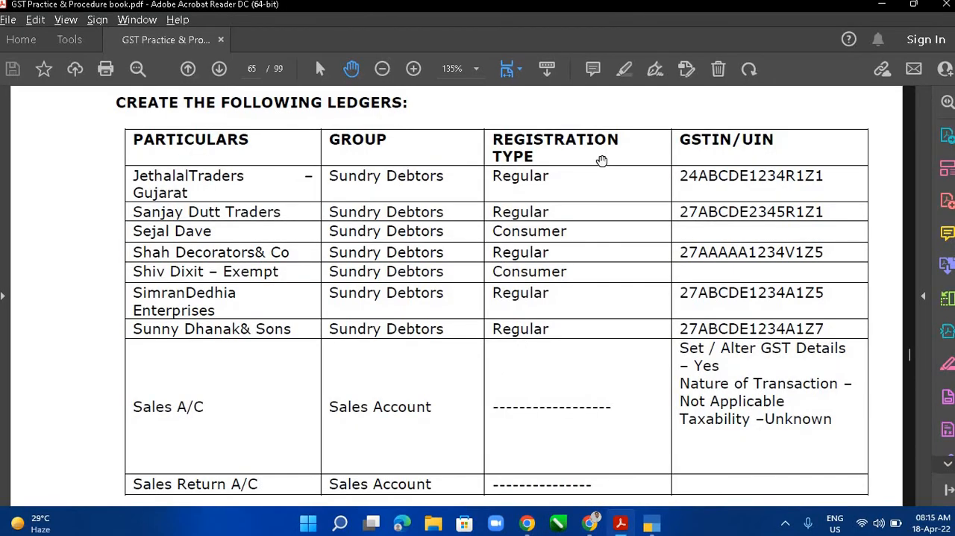
pyautogui.hotkey('alt', 'Tab')
pyautogui.write('Se')
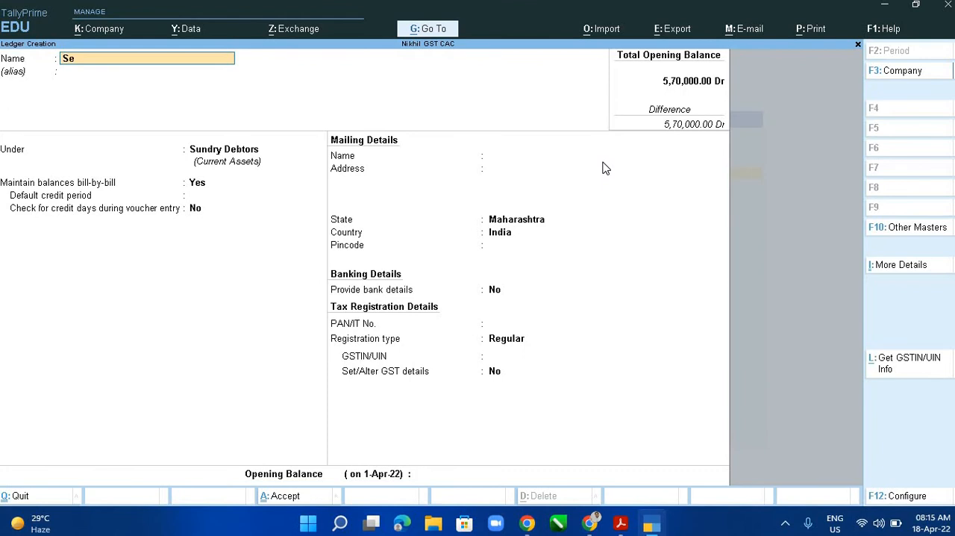
pyautogui.write('jal Dave')
pyautogui.press('Return')
pyautogui.press('Return')
# - Check the customer's row in the PDF, keep the ledger under Sundry Debtors and set its registration type to Consumer
pyautogui.hotkey('alt', 'Tab')
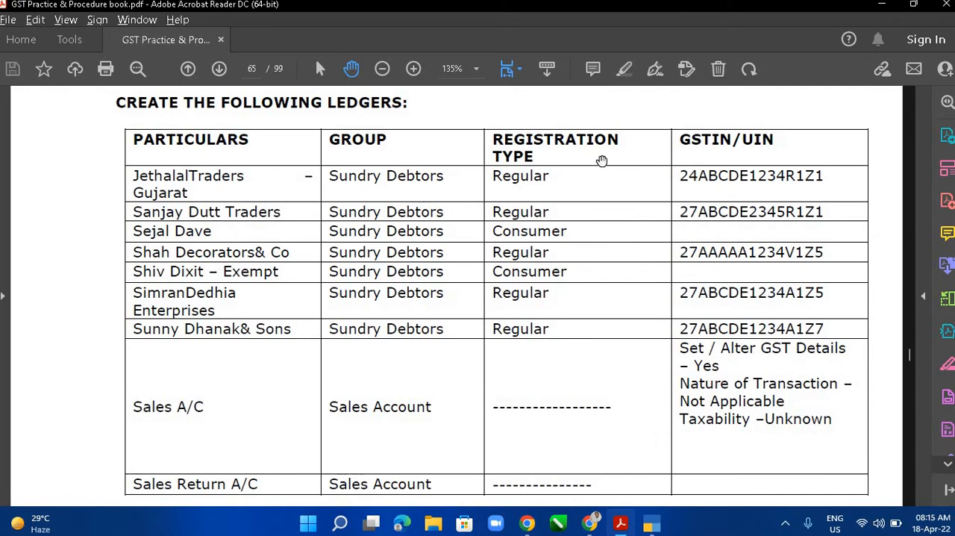
pyautogui.hotkey('alt', 'Tab')
pyautogui.press('Return')
pyautogui.press('Return')
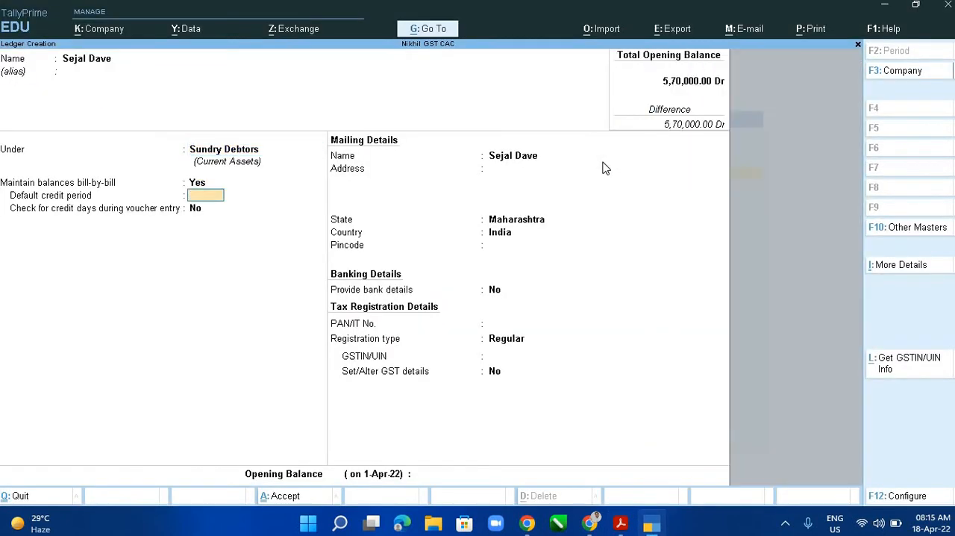
pyautogui.press('Return')
pyautogui.press('Return')
pyautogui.press('Return')
pyautogui.press('Return')
pyautogui.press('Return')
pyautogui.press('Return')
pyautogui.press('Return')
pyautogui.press('Return')
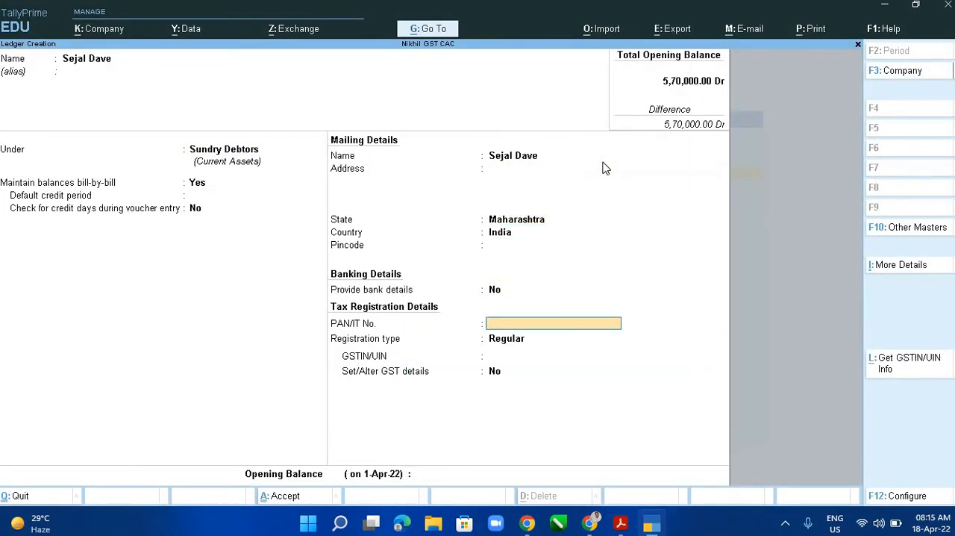
pyautogui.press('Return')
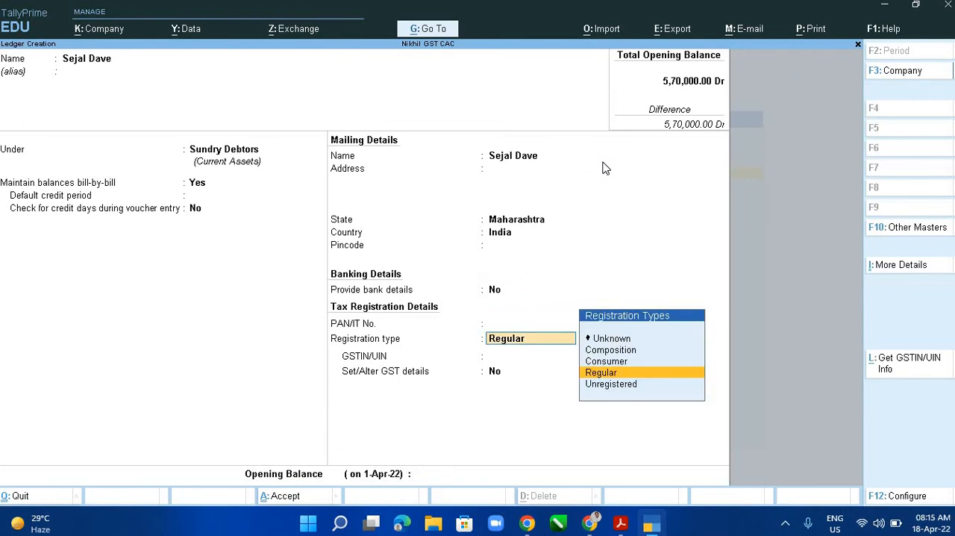
pyautogui.press('Up')
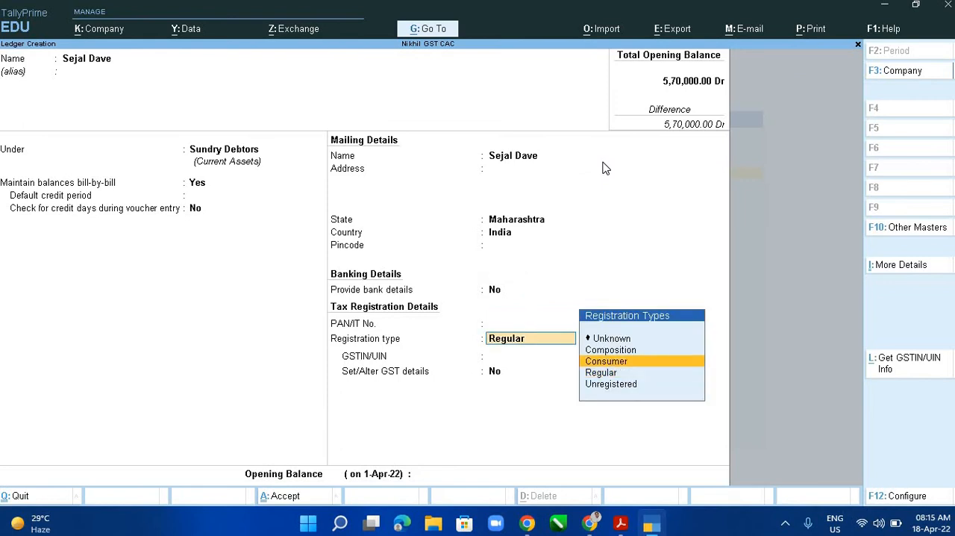
pyautogui.press('Return')
# - Set Set/Alter GST details to Yes, accept the Consumer GST details and finish the ledger without an opening balance
pyautogui.write('y')
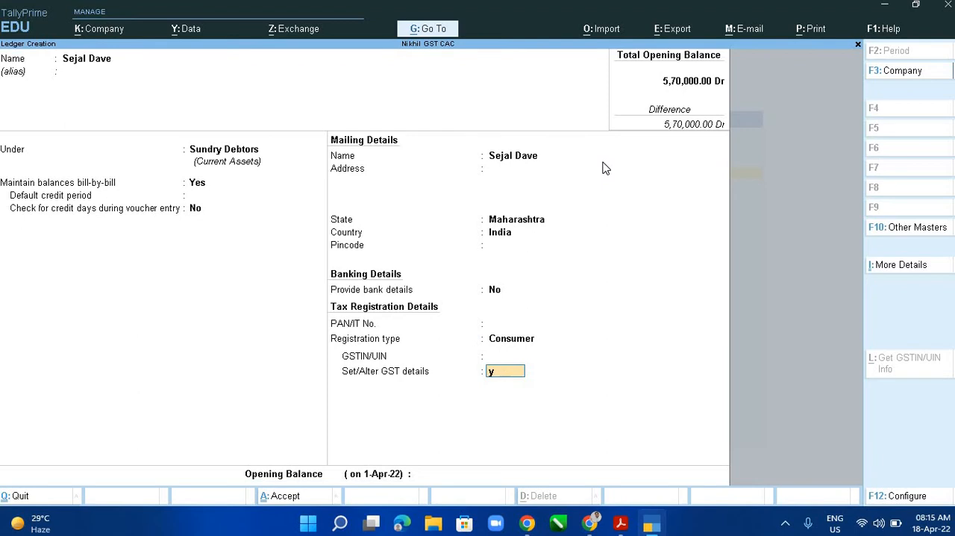
pyautogui.press('Return')
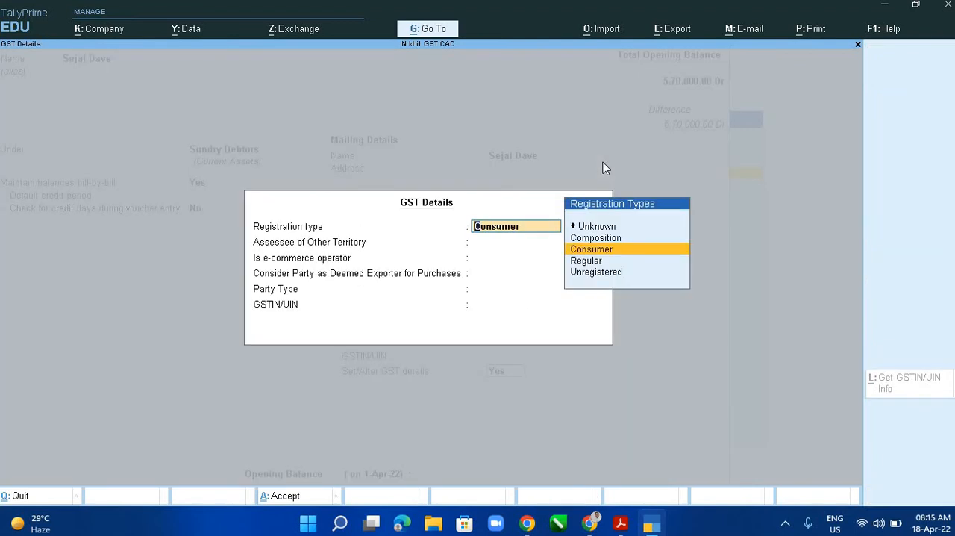
pyautogui.hotkey('ctrl', 'a')
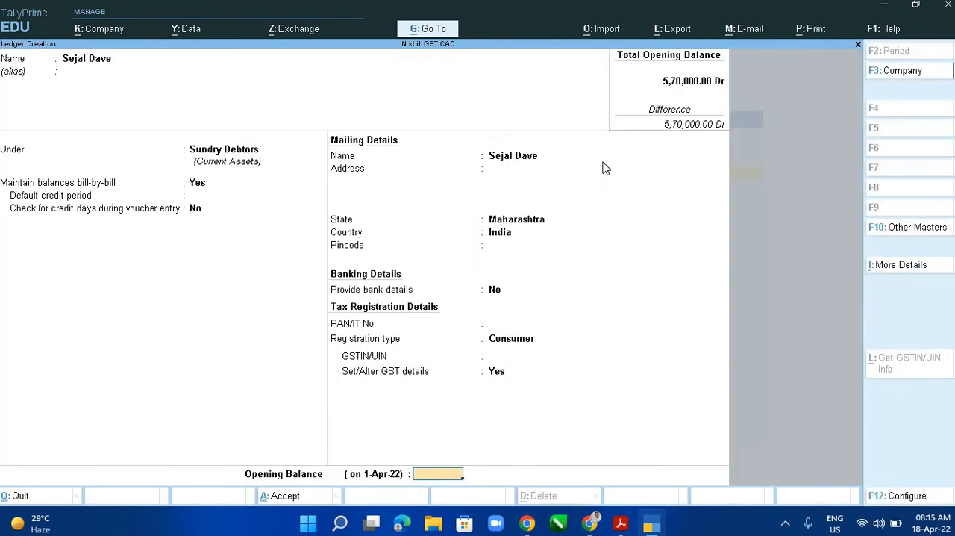
pyautogui.press('Return')
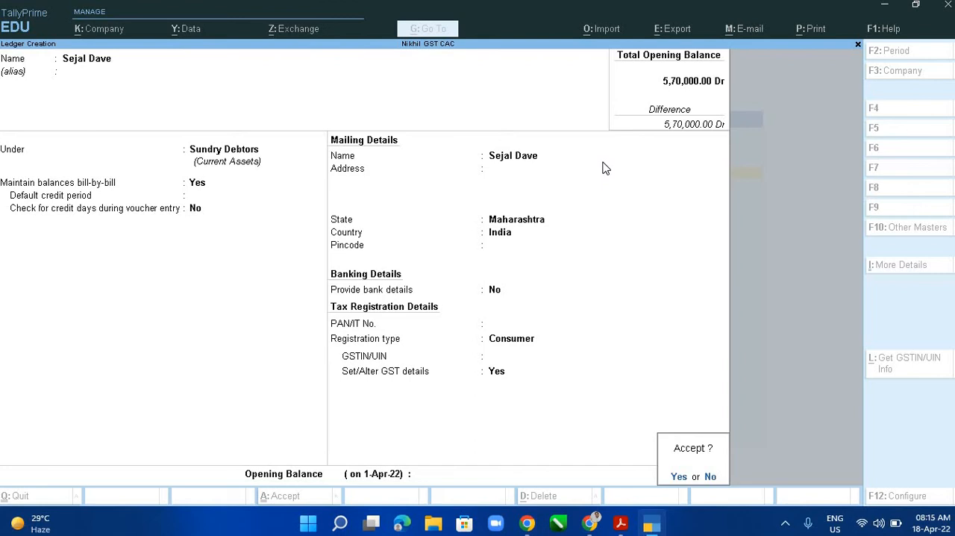
# - Accept the finished consumer ledger, check the fourth entry in the PDF table and name the new ledger Shah Decorators
pyautogui.press('Return')
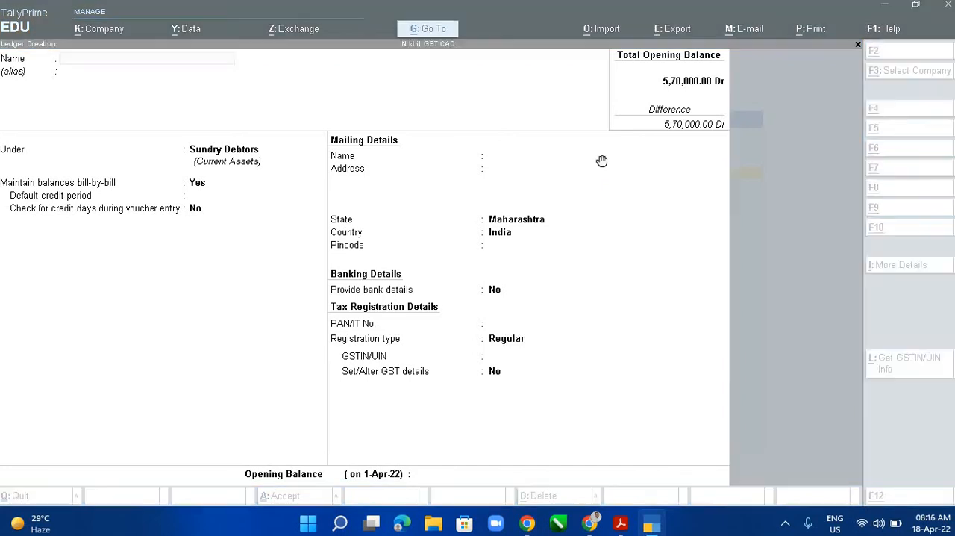
pyautogui.hotkey('alt', 'Tab')
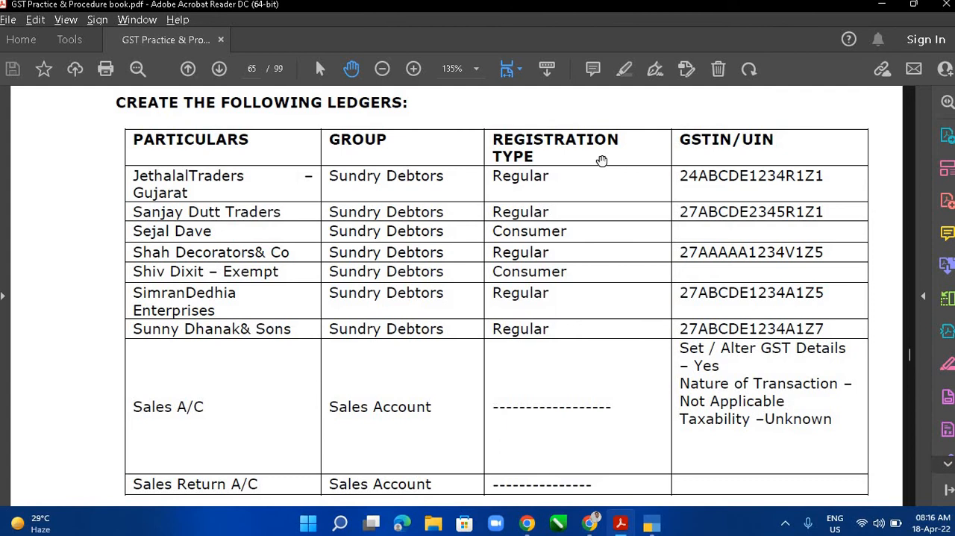
pyautogui.hotkey('alt', 'Tab')
pyautogui.write('Sh')
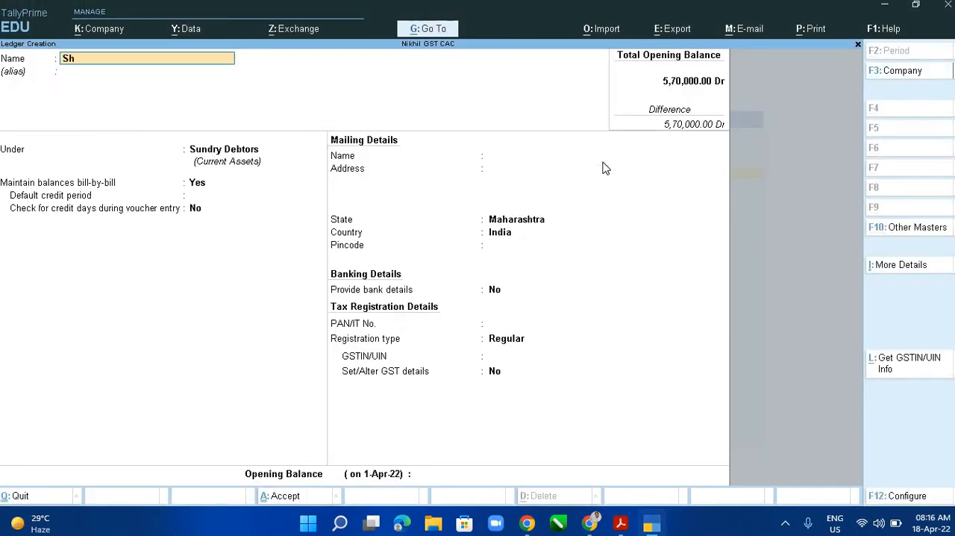
pyautogui.write('ah Decorators')
pyautogui.press('Return')
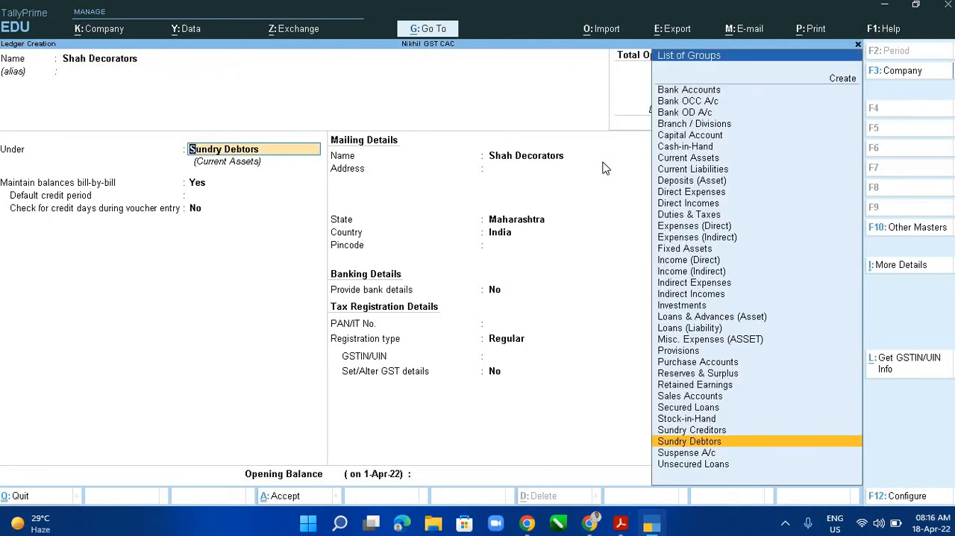
# - Keep Shah Decorators under Sundry Debtors with the default mailing and bank details, and set its registration type to Regular
pyautogui.press('Return')
pyautogui.press('Return')
pyautogui.press('Return')
pyautogui.press('Return')
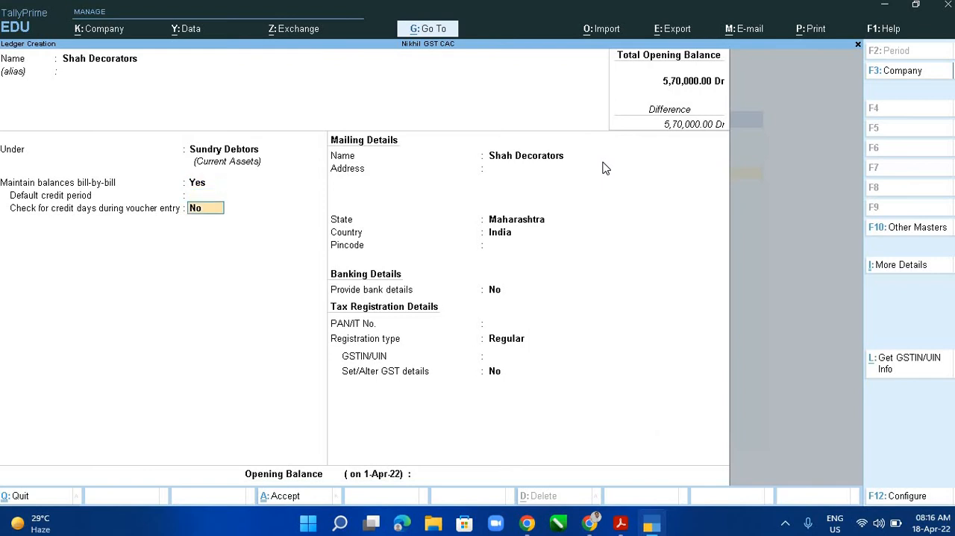
pyautogui.press('Return')
pyautogui.press('Return')
pyautogui.press('Return')
pyautogui.press('Return')
pyautogui.press('Return')
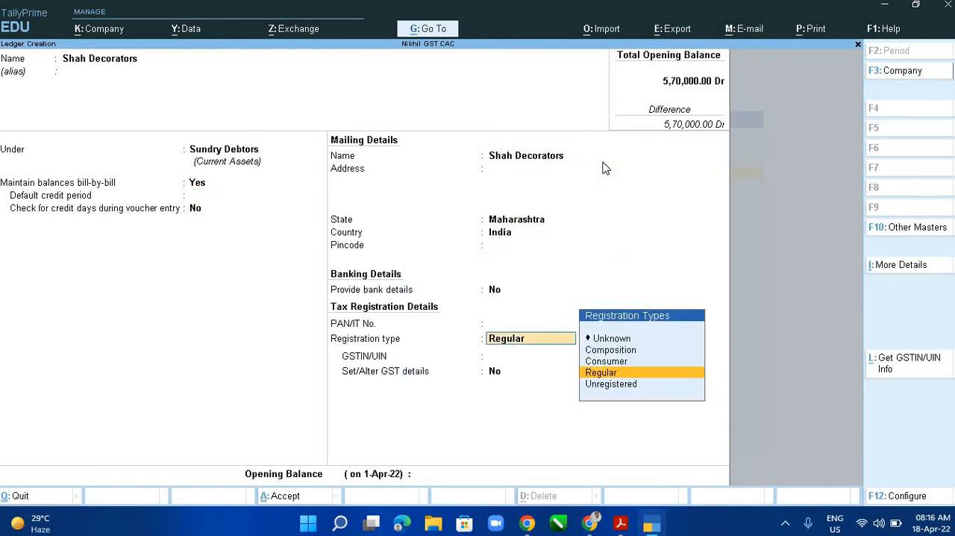
pyautogui.press('Return')
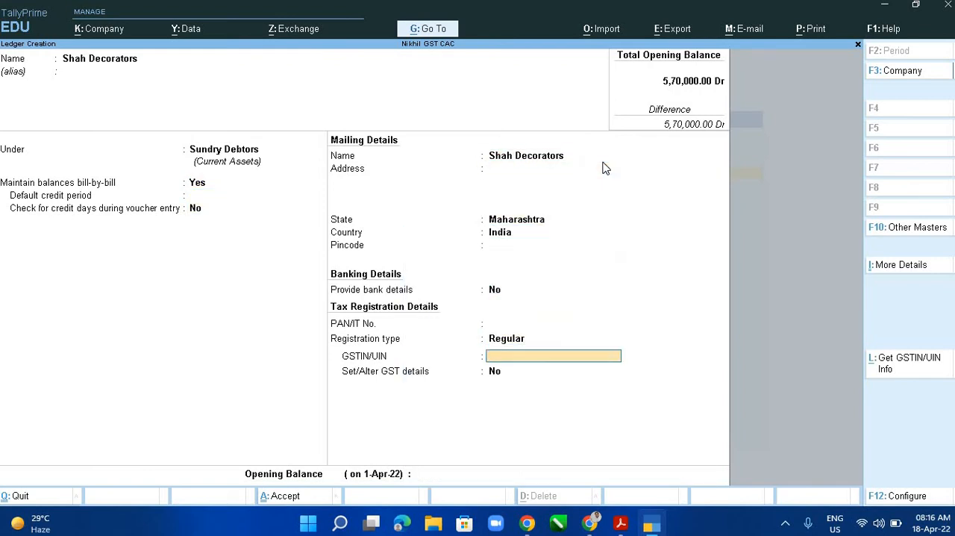
# - Enter the GSTIN for Shah Decorators, leave Set/Alter GST details at No and save the ledger without an opening balance
pyautogui.write('27AABBC1234X2Z4')
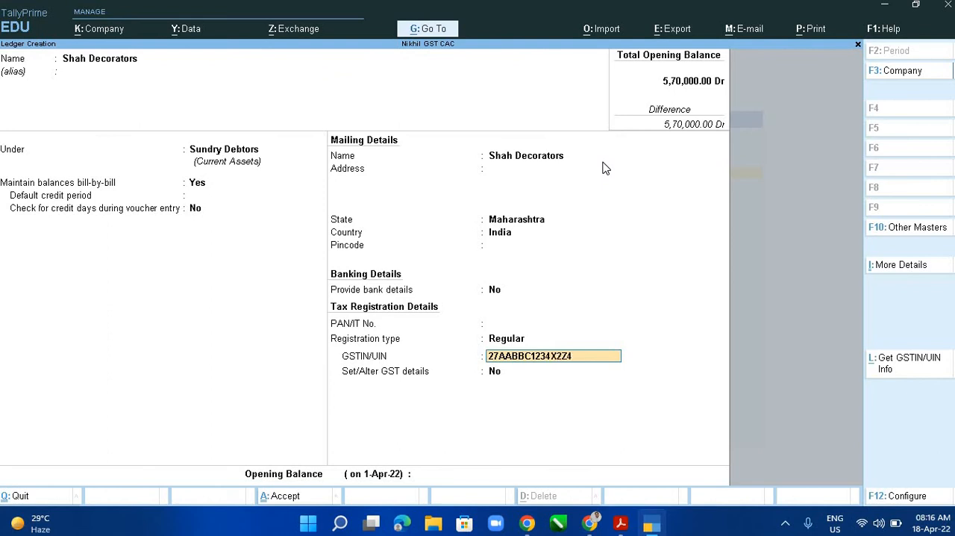
pyautogui.press('Return')
pyautogui.press('Return')
pyautogui.press('Return')
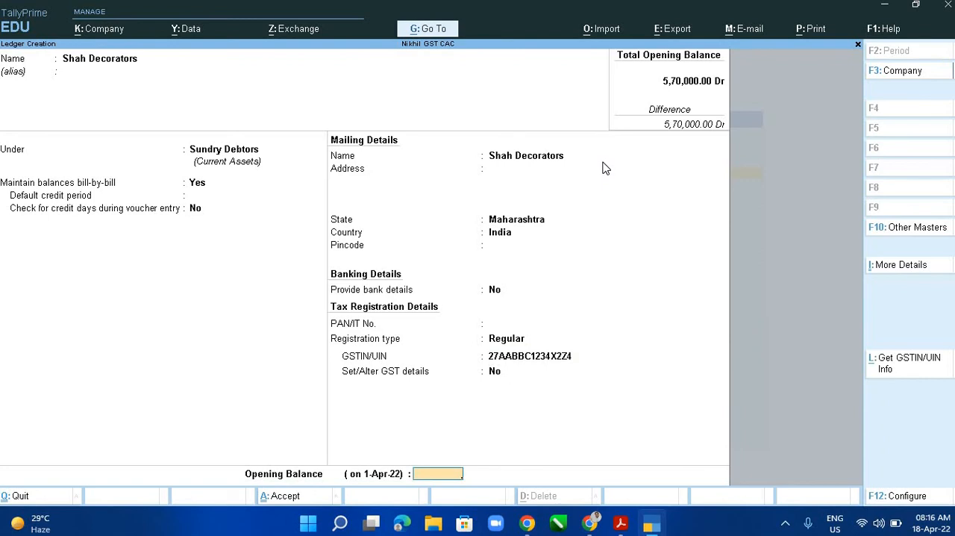
pyautogui.press('Return')
pyautogui.press('Return')
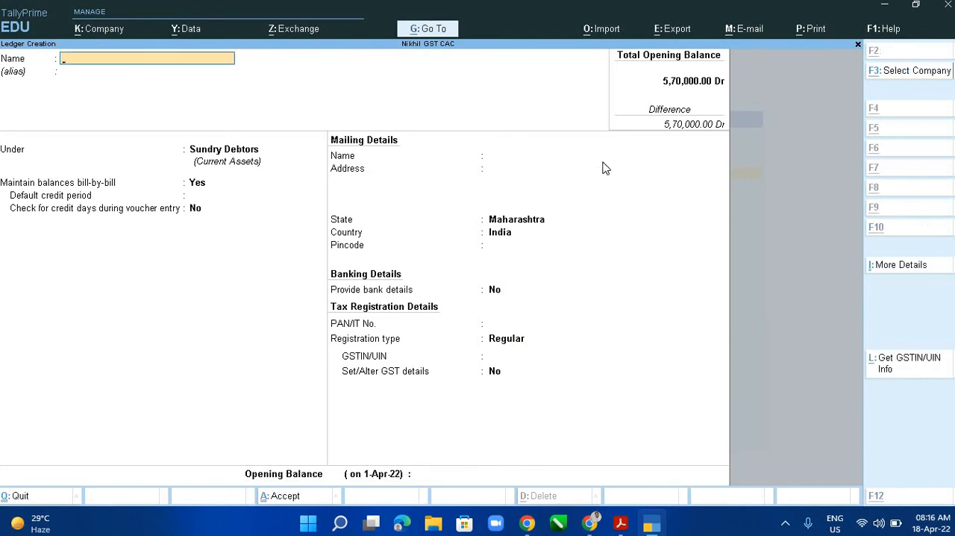
# - Check the fifth entry in the PDF ledger table and enter that customer's full name followed by Exempt as the new ledger's name
pyautogui.hotkey('alt', 'Tab')
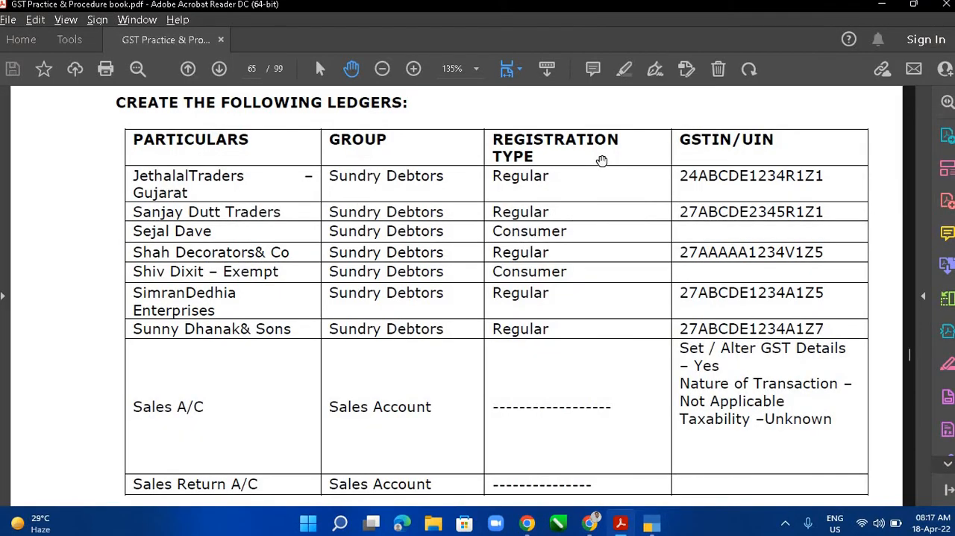
pyautogui.hotkey('alt', 'Tab')
pyautogui.write('S')
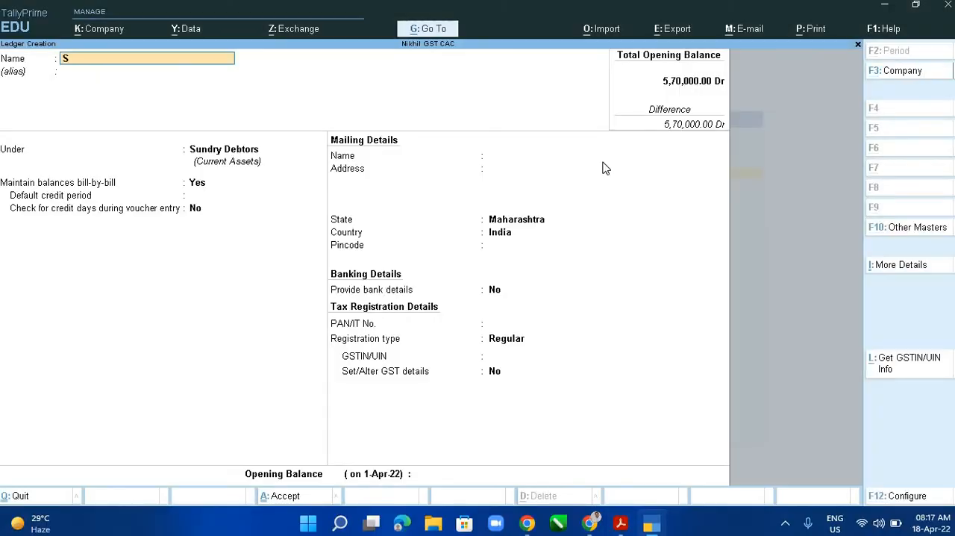
pyautogui.write('hiv Dixit Exempt')
pyautogui.press('Return')
# - Keep the exempt customer's ledger under Sundry Debtors and accept the default bill-by-bill, mailing and bank details
pyautogui.press('Return')
pyautogui.press('Return')
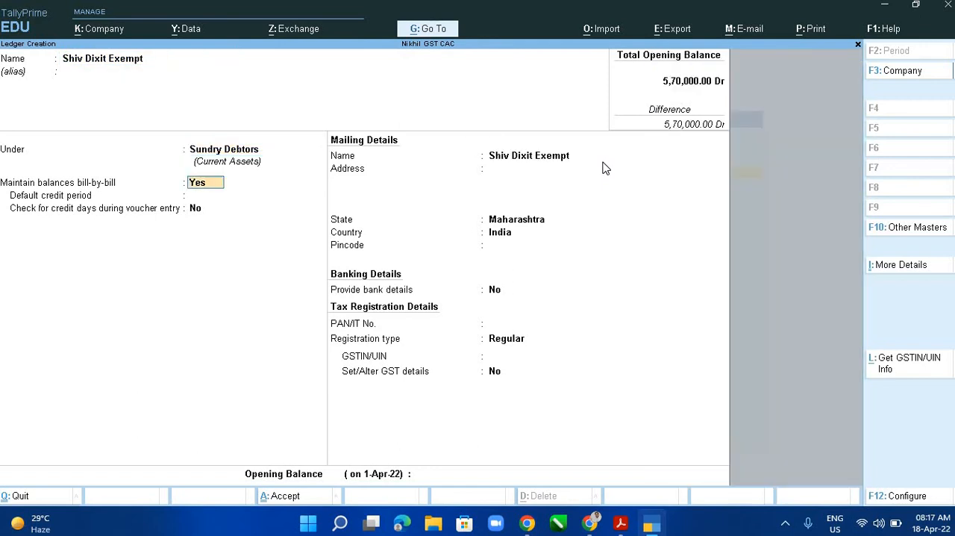
pyautogui.press('Return')
pyautogui.press('Return')
pyautogui.press('Return')
pyautogui.press('Return')
pyautogui.press('Return')
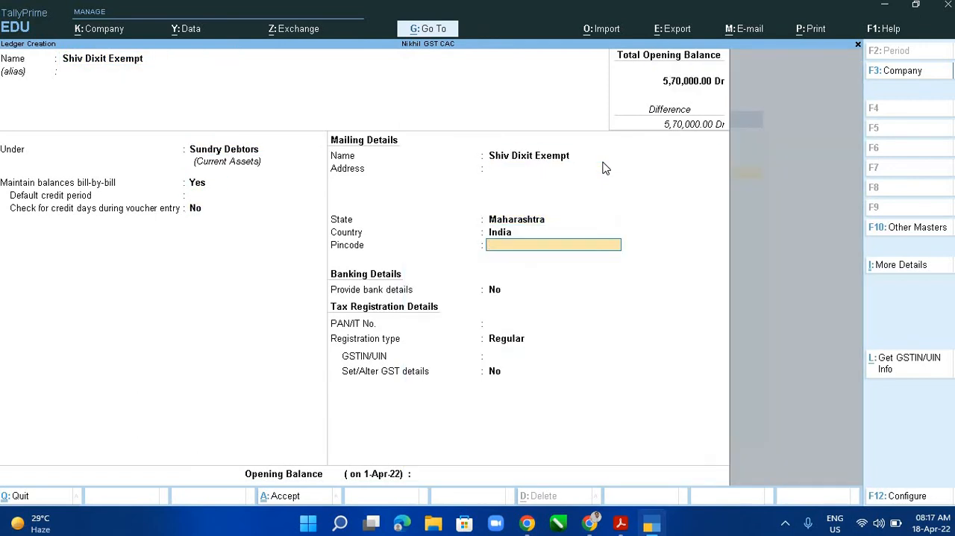
pyautogui.press('Return')
pyautogui.press('Return')
pyautogui.press('Return')
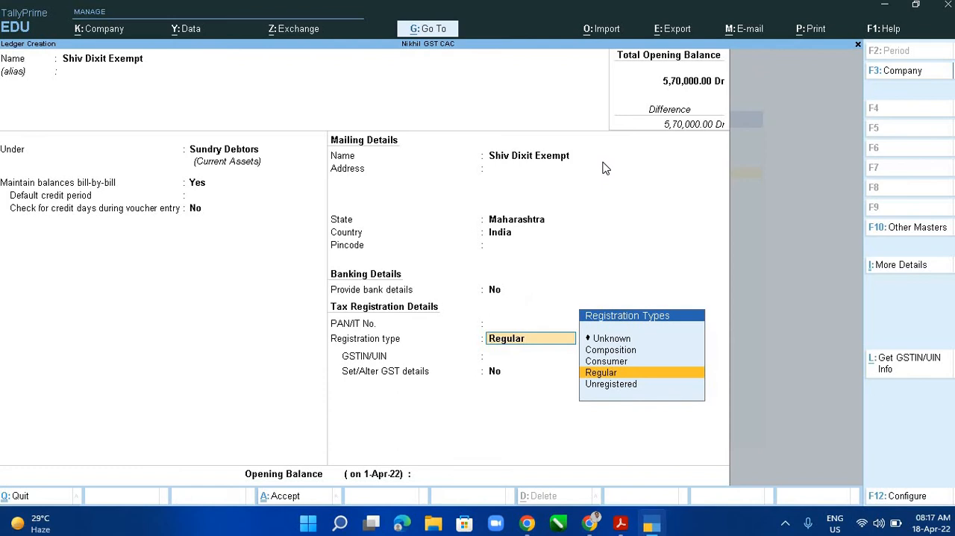
# - Check the exempt customer's row in the PDF, set the registration type to Consumer and save the ledger without an opening balance
pyautogui.press('Up')
pyautogui.press('Up')
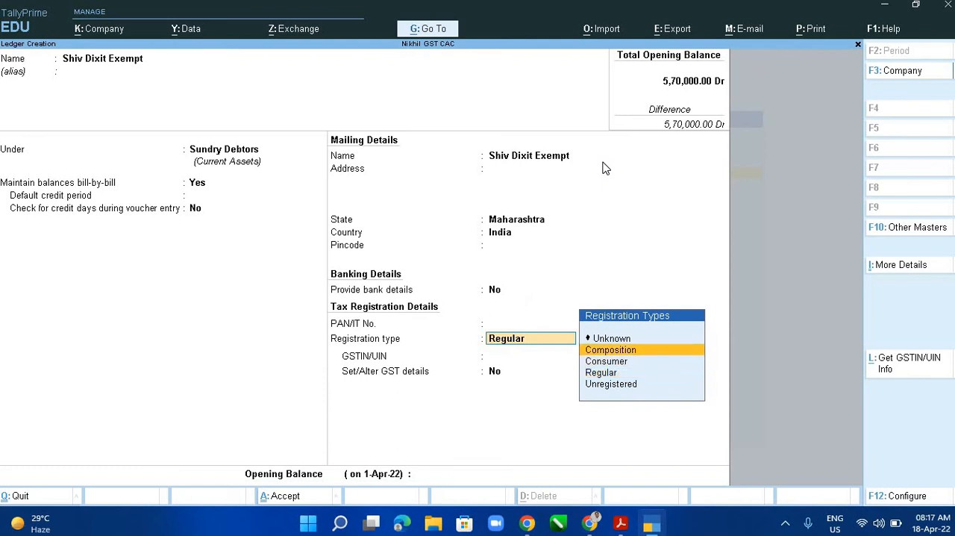
pyautogui.press('Down')
pyautogui.press('Down')
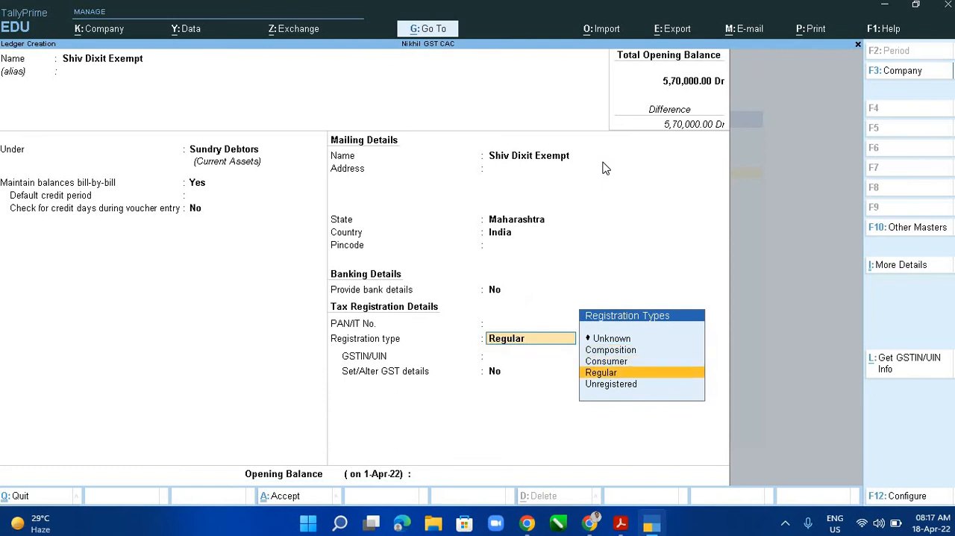
pyautogui.hotkey('alt', 'Tab')
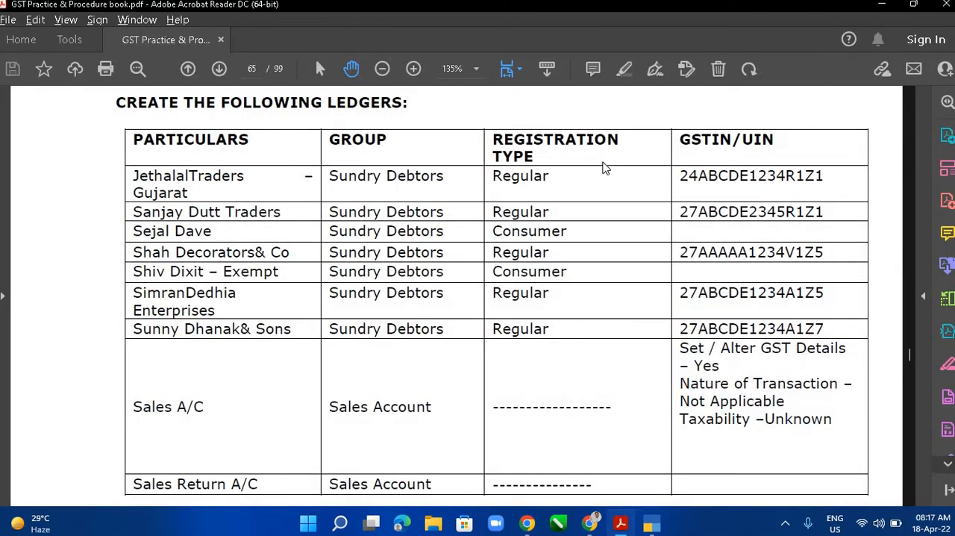
pyautogui.hotkey('alt', 'Tab')
pyautogui.press('Up')
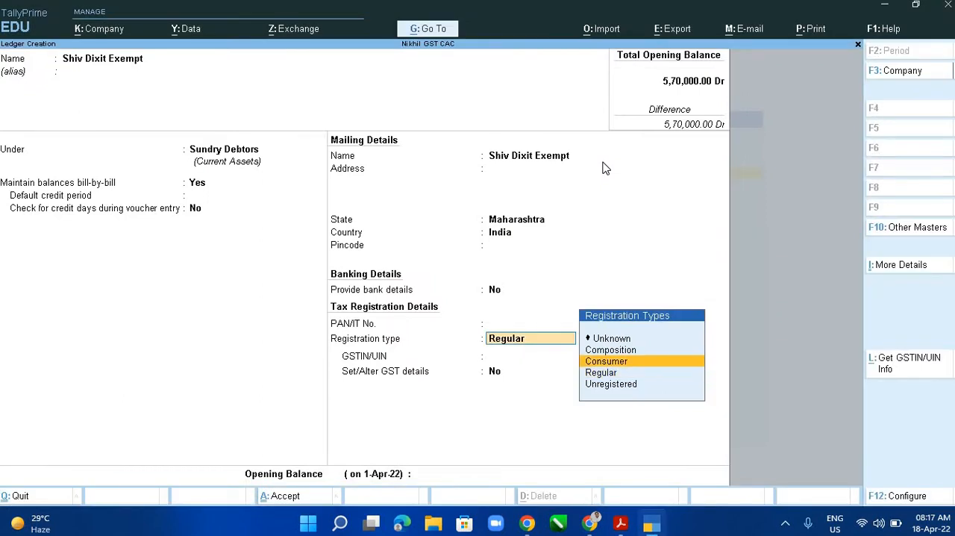
pyautogui.press('Return')
pyautogui.press('Return')
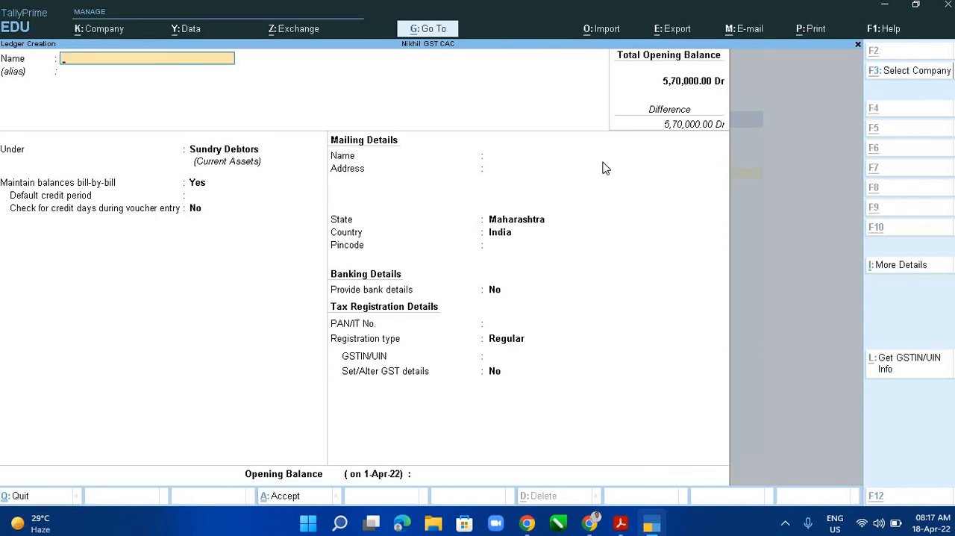
pyautogui.hotkey('alt', 'Tab')
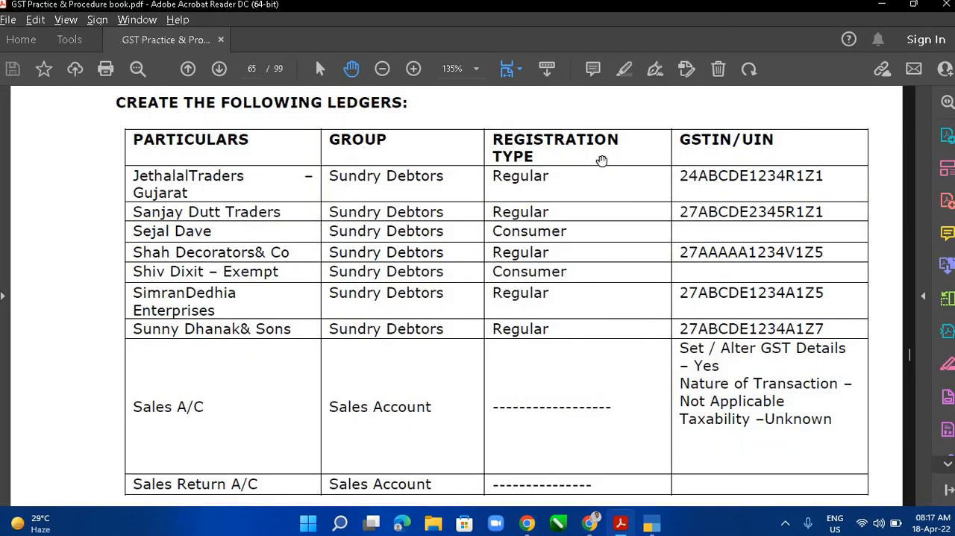
pyautogui.hotkey('alt', 'Tab')
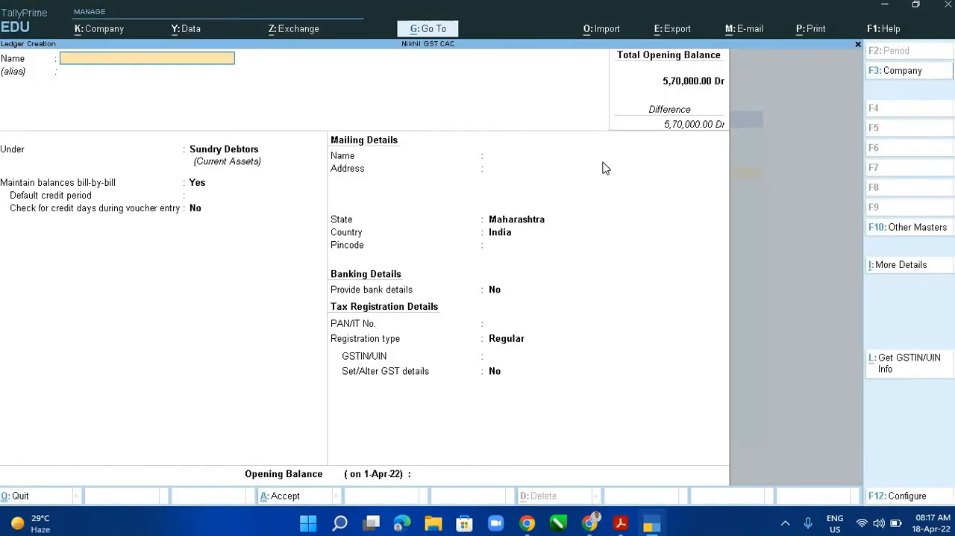
pyautogui.write('Simran Dedhia Ener')
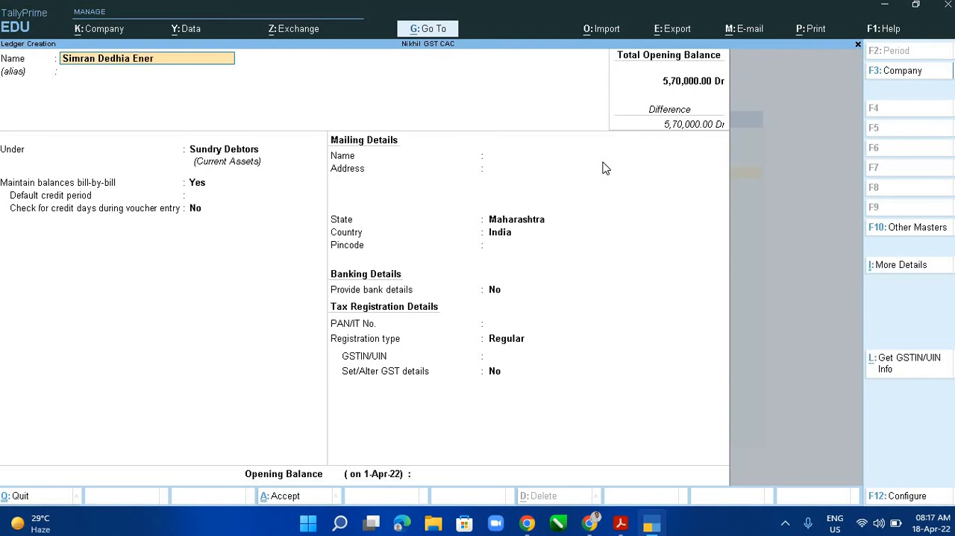
pyautogui.press('BackSpace')
pyautogui.write('erprises')
pyautogui.press('Return')
pyautogui.press('Return')
pyautogui.press('Return')
pyautogui.press('Return')
pyautogui.press('Return')
pyautogui.press('Return')
pyautogui.press('Return')
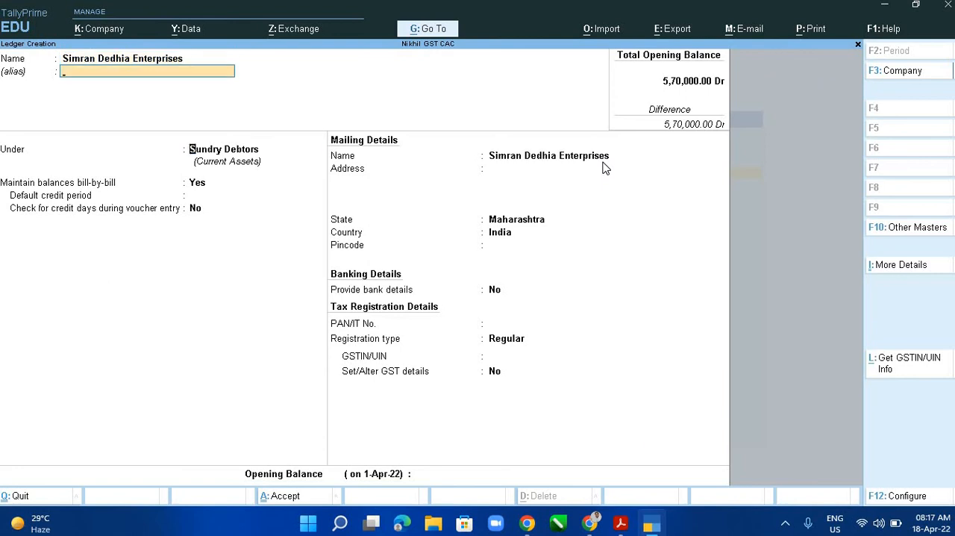
pyautogui.press('Return')
pyautogui.press('Return')
pyautogui.press('Return')
pyautogui.press('Return')
pyautogui.press('Return')
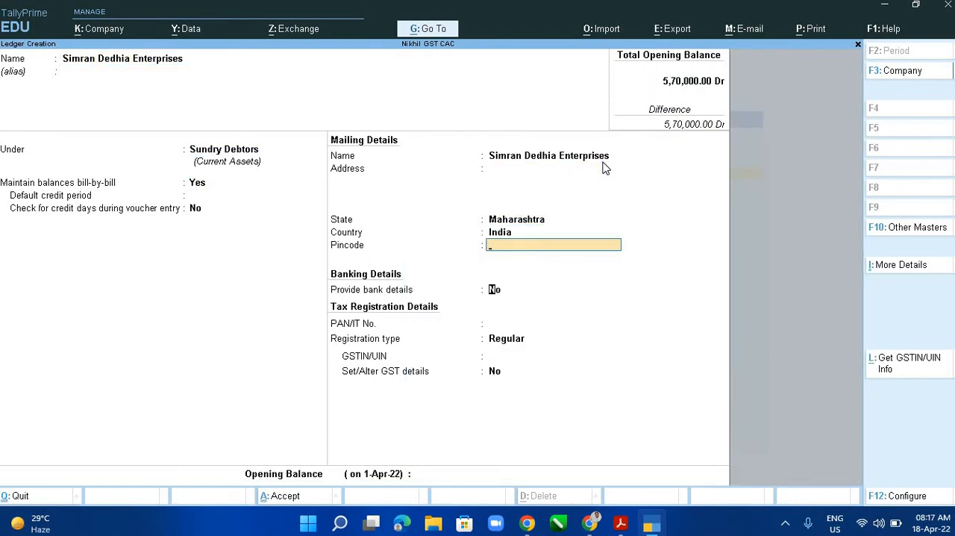
pyautogui.hotkey('alt', 'Tab')
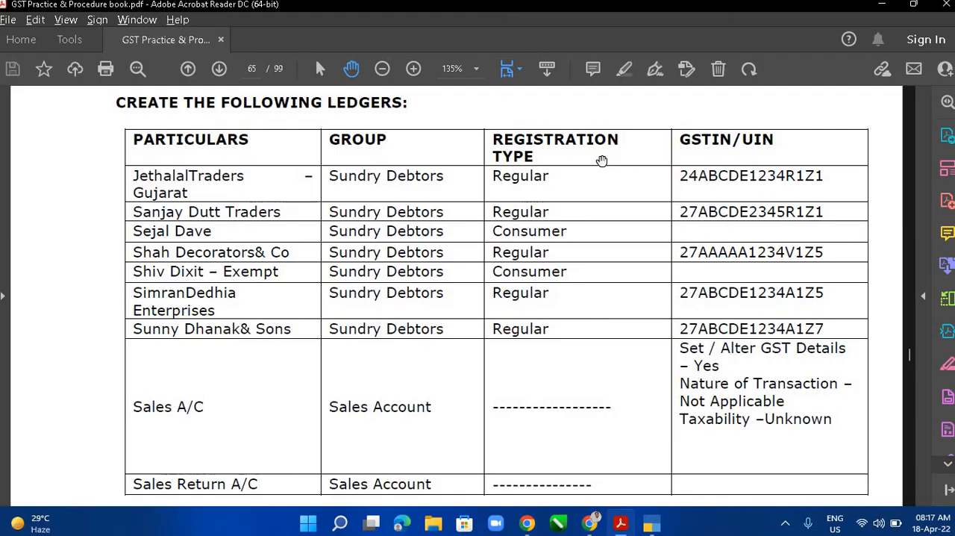
pyautogui.hotkey('alt', 'Tab')
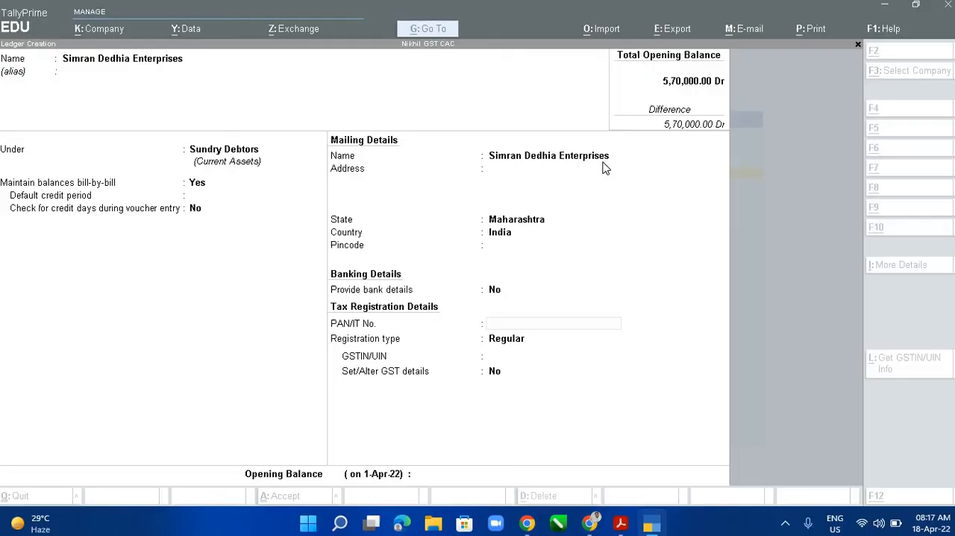
pyautogui.press('Return')
pyautogui.press('Return')
pyautogui.press('Return')
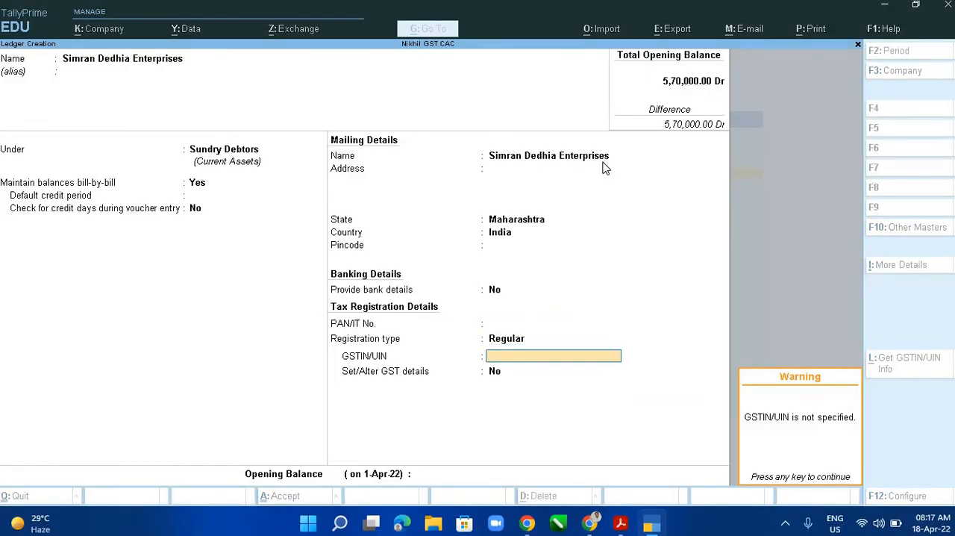
pyautogui.press('Return')
pyautogui.press('BackSpace')
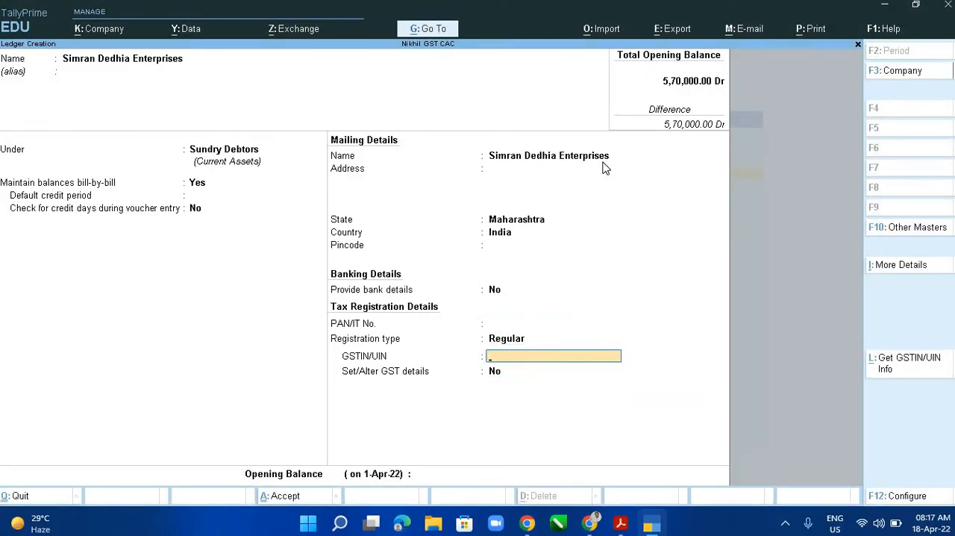
pyautogui.write('27ABCDE12341Z3')
pyautogui.press('Return')
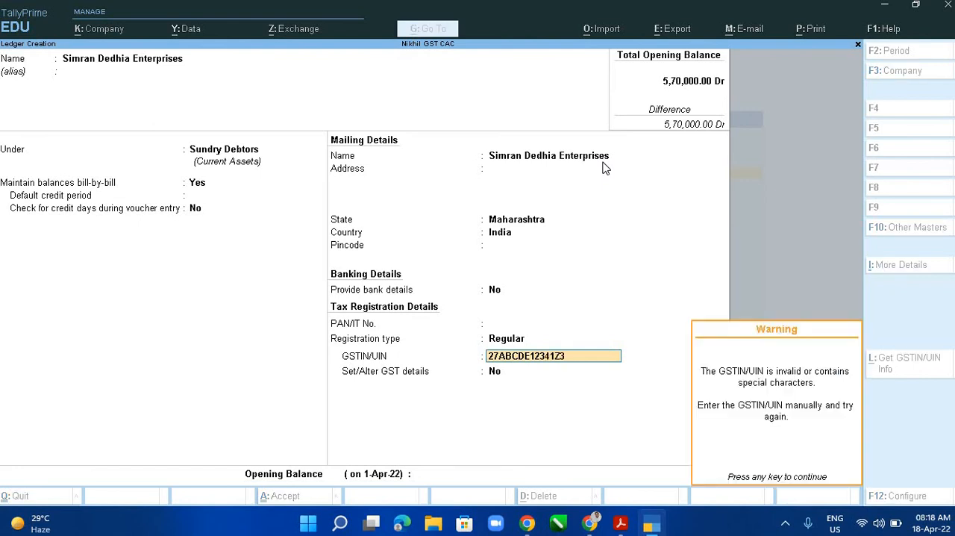
pyautogui.press('Return')
# - Set Set/Alter GST details to Yes, accept the Regular GST details and finish the Simran Dedhia Enterprises ledger without an opening balance
pyautogui.write('y')
pyautogui.press('Return')
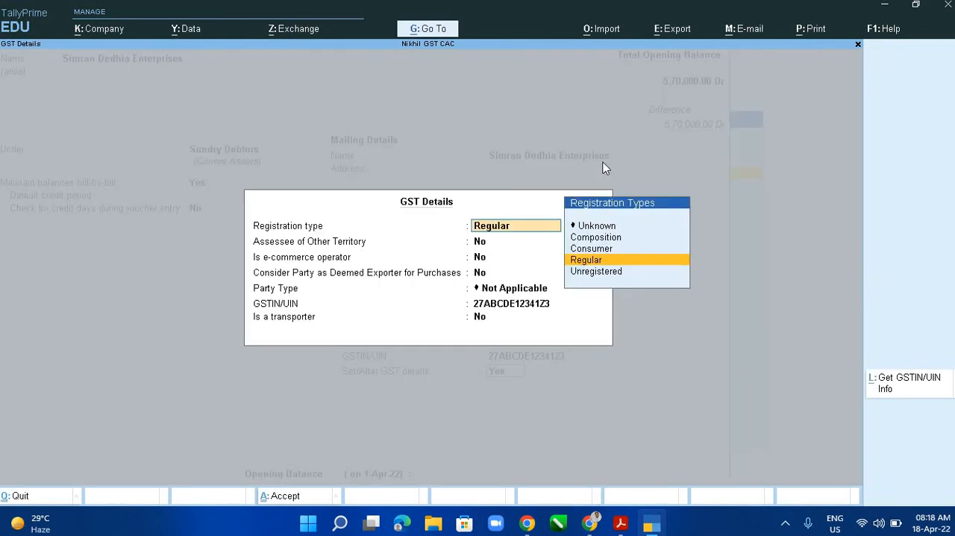
pyautogui.press('Return')
pyautogui.press('Return')
pyautogui.press('Return')
pyautogui.press('Return')
pyautogui.press('Return')
pyautogui.press('Return')
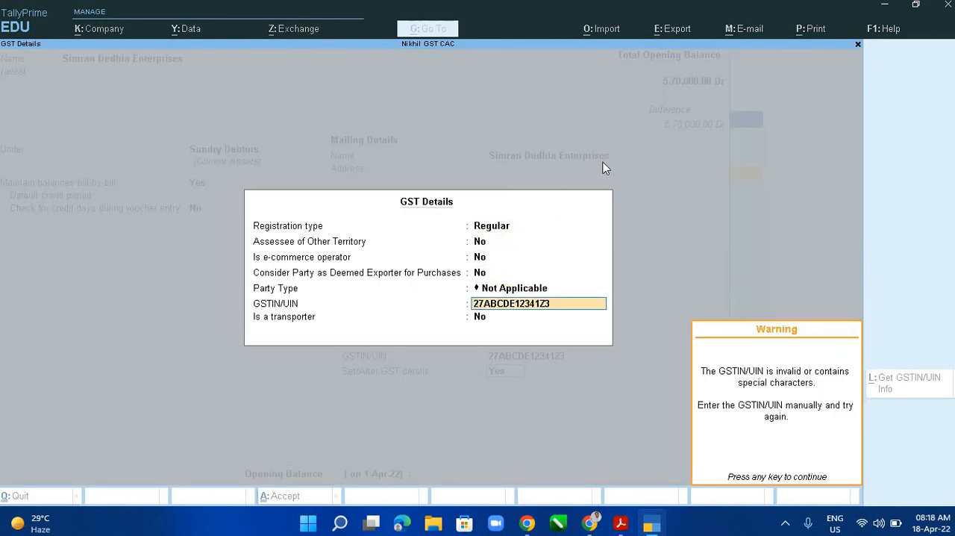
pyautogui.press('Return')
pyautogui.press('Return')
pyautogui.press('Return')
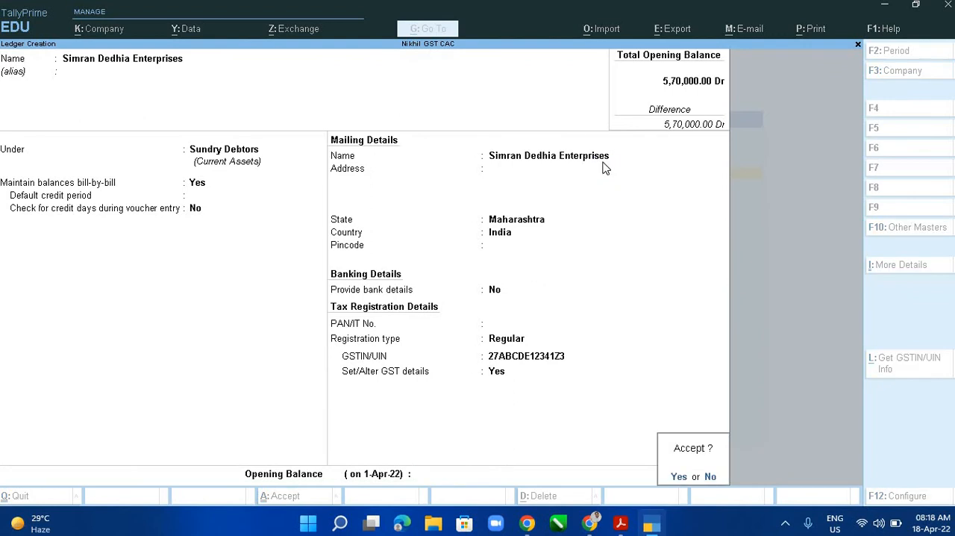
# - Check the seventh entry in the PDF ledger table and name the new ledger Sunny Dhanak & Sons
pyautogui.hotkey('alt', 'Tab')
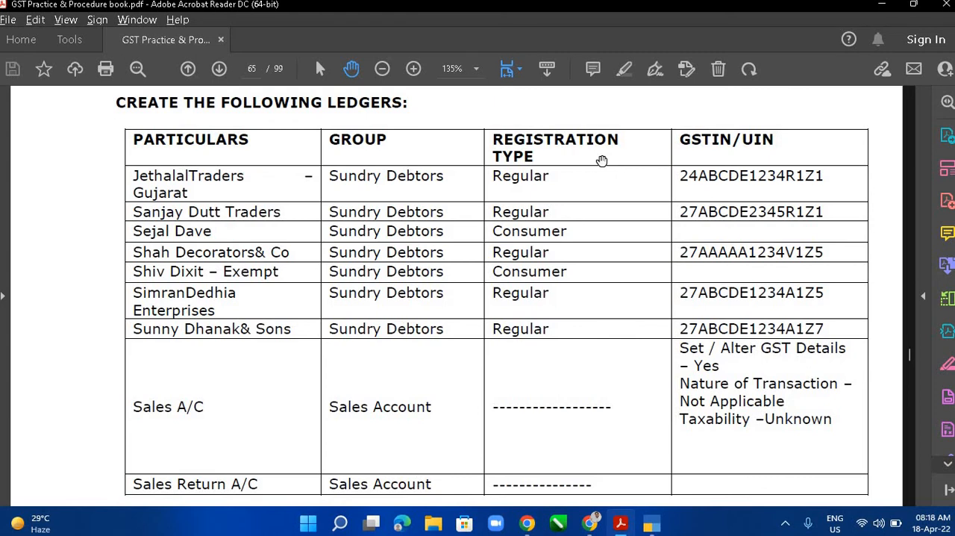
pyautogui.hotkey('alt', 'Tab')
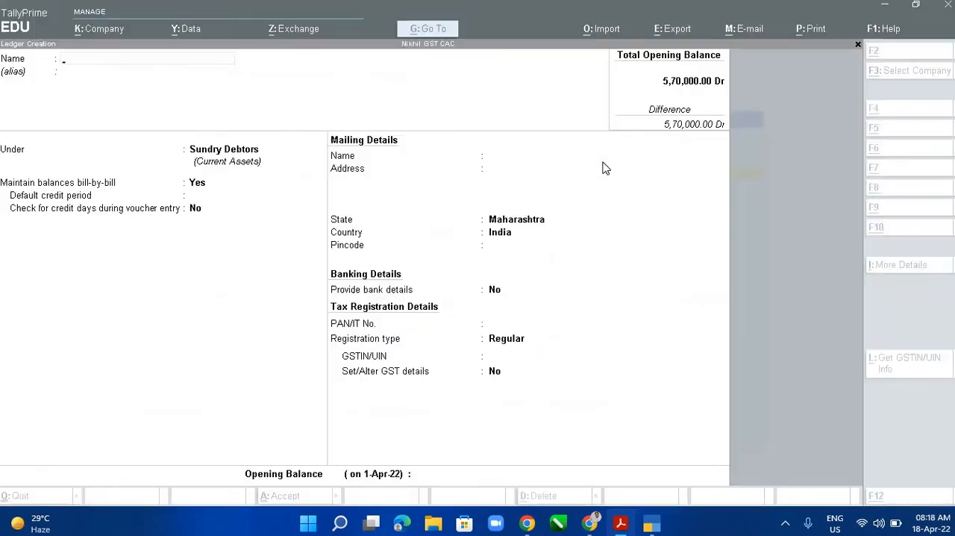
pyautogui.write('Sunny')
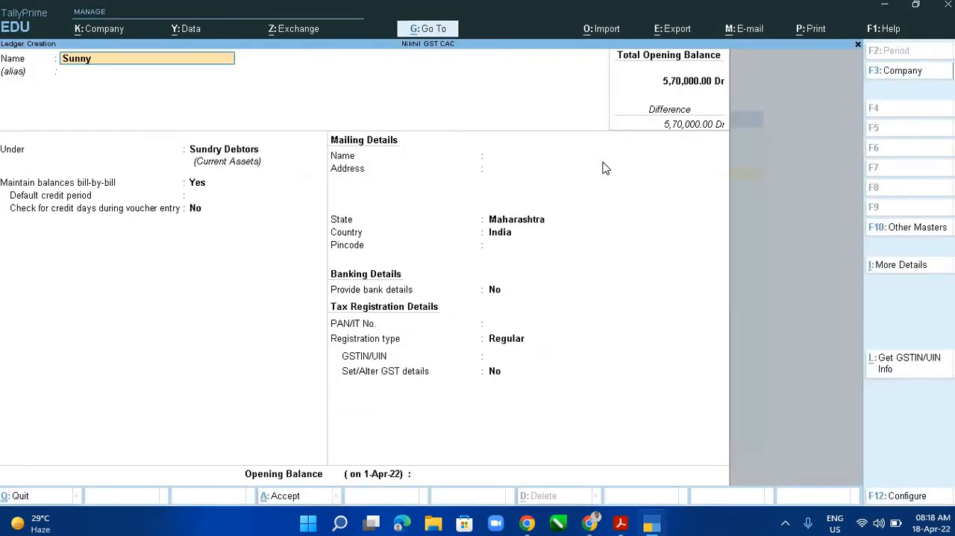
pyautogui.write(' Dhanak & Sons')
pyautogui.press('Return')
pyautogui.press('Return')
pyautogui.press('Return')
pyautogui.press('Return')
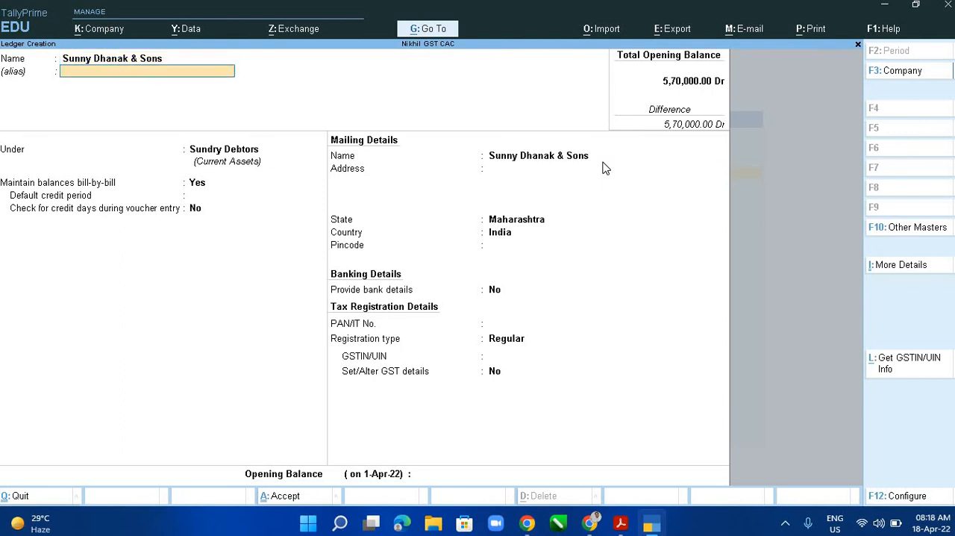
pyautogui.press('Return')
pyautogui.press('Return')
pyautogui.press('Return')
pyautogui.press('Return')
pyautogui.press('Return')
pyautogui.press('Return')
pyautogui.press('Return')
pyautogui.press('Return')
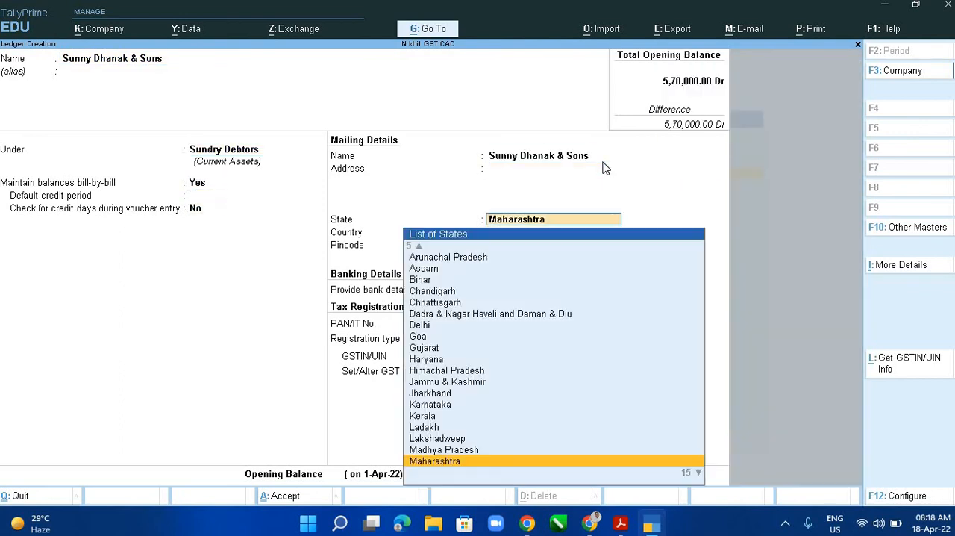
pyautogui.press('Return')
pyautogui.press('Return')
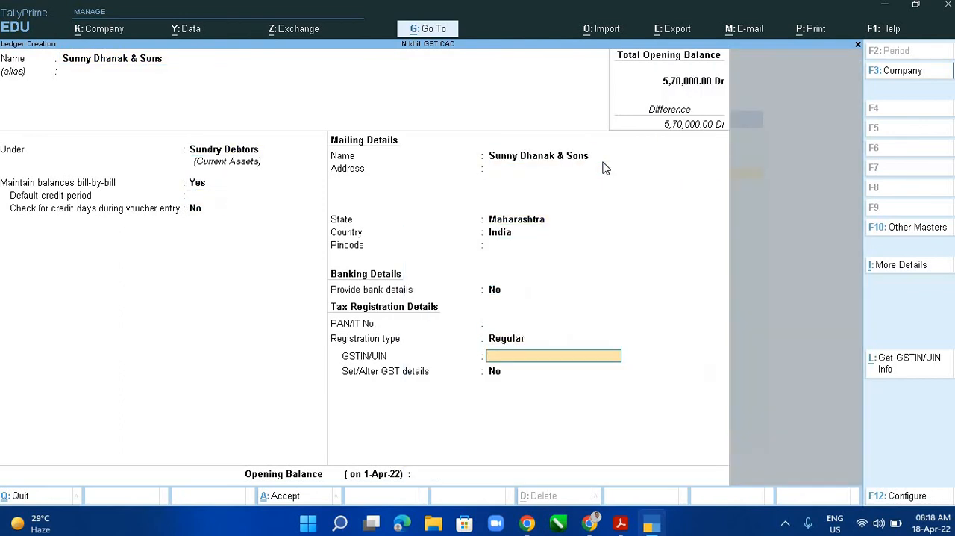
# - Check the Sunny Dhanak & Sons row in the PDF and enter the GSTIN for the ledger
pyautogui.hotkey('alt', 'Tab')
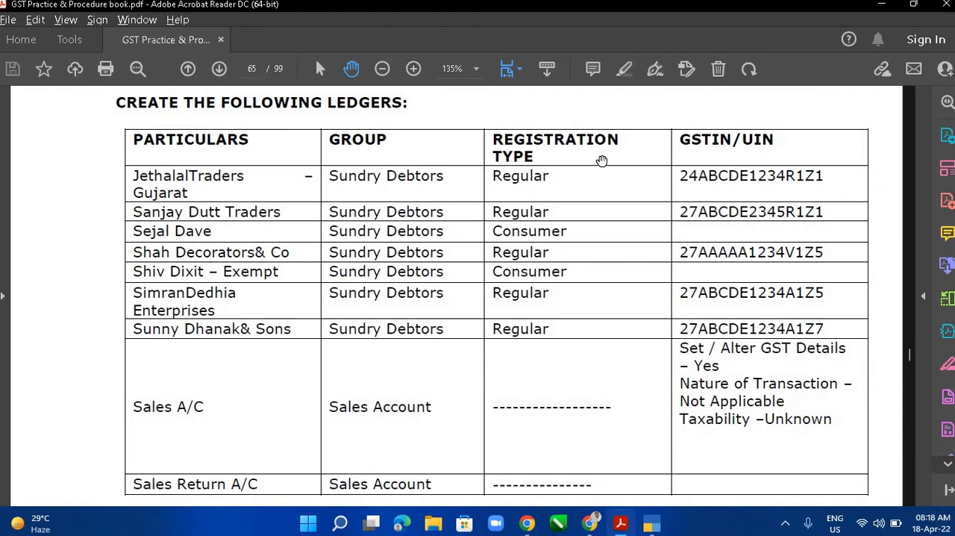
pyautogui.hotkey('alt', 'Tab')
pyautogui.write('ABCD')
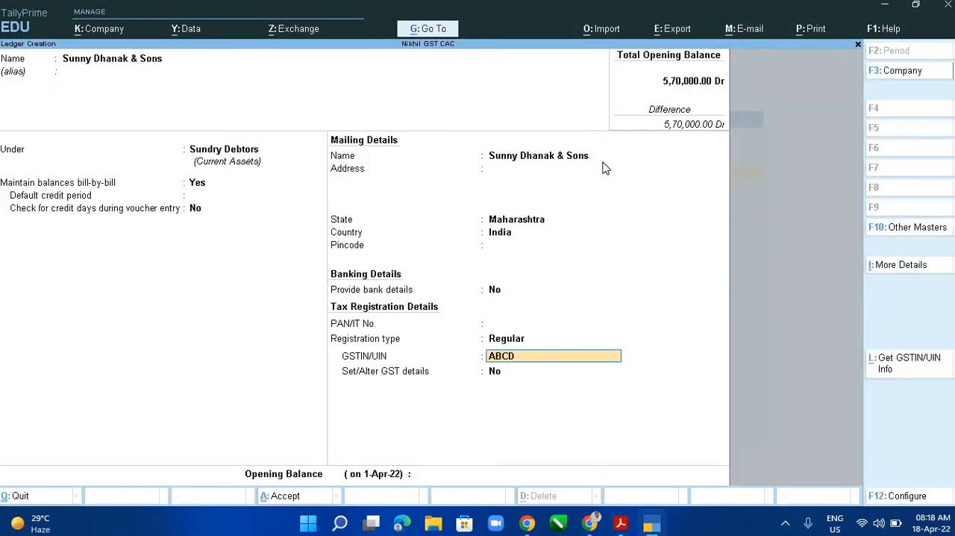
pyautogui.write('E1234A1Z2')
# - Leave Set/Alter GST details at No and finish the Sunny Dhanak & Sons ledger without an opening balance
pyautogui.press('Return')
pyautogui.press('Return')
pyautogui.press('Return')
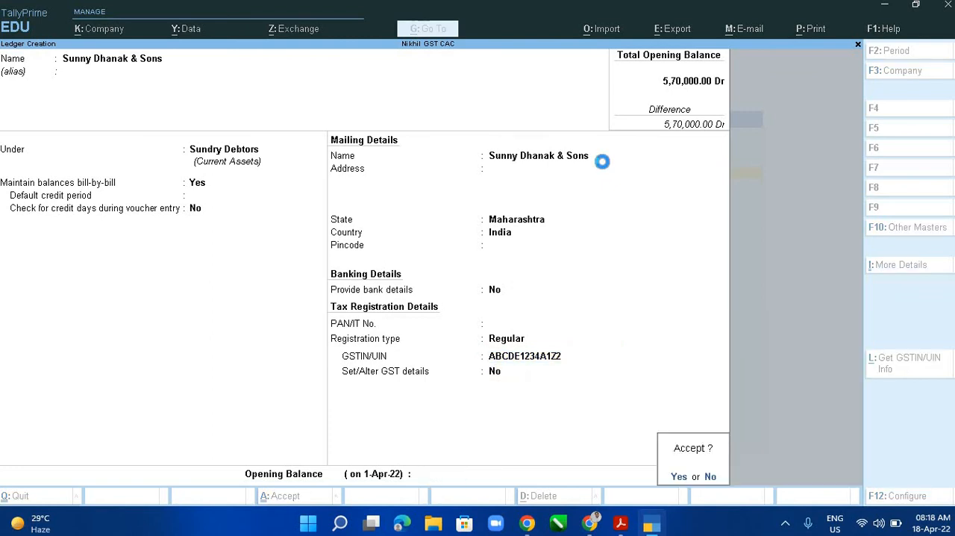
pyautogui.press('Return')
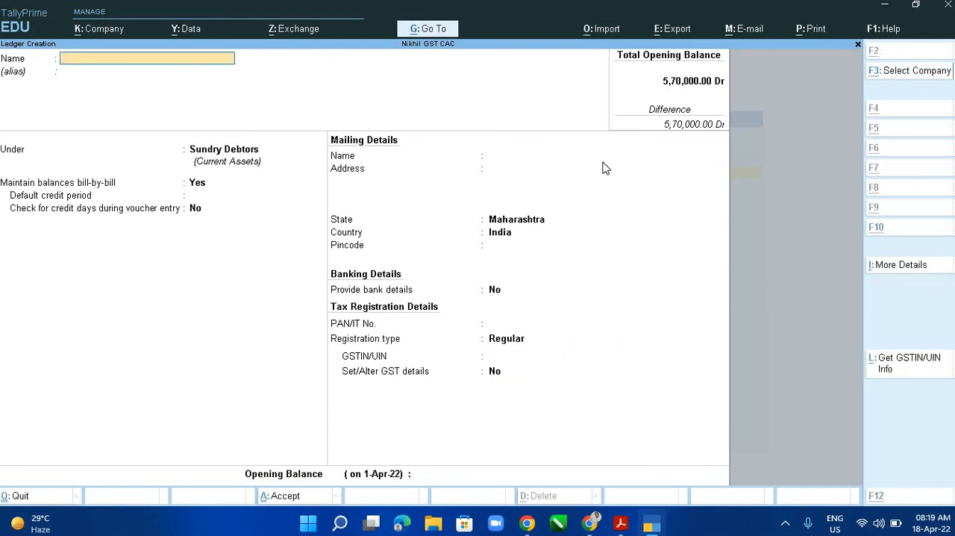
# - Check the next entry in the PDF ledger table and name the new ledger Sales A\C
pyautogui.hotkey('alt', 'Tab')
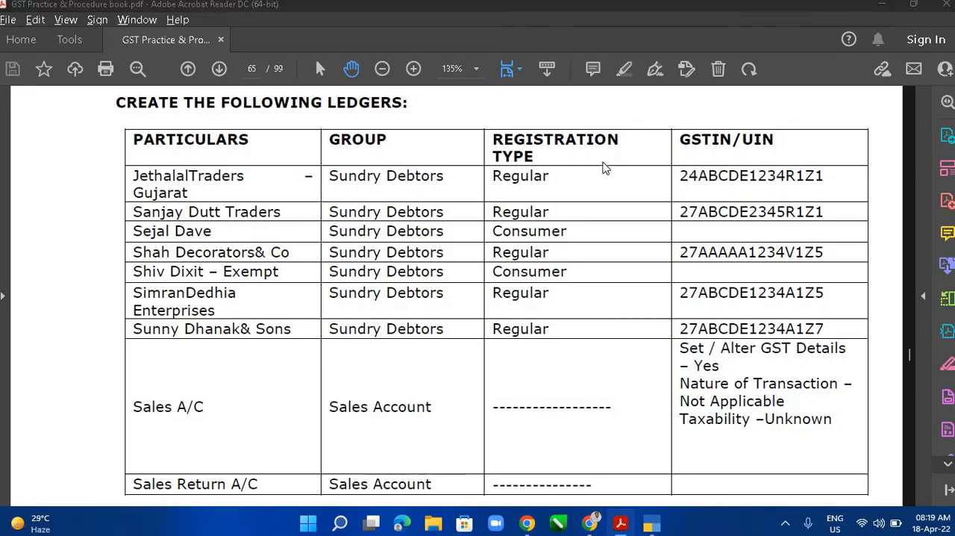
pyautogui.hotkey('alt', 'Tab')
pyautogui.write('Sale')
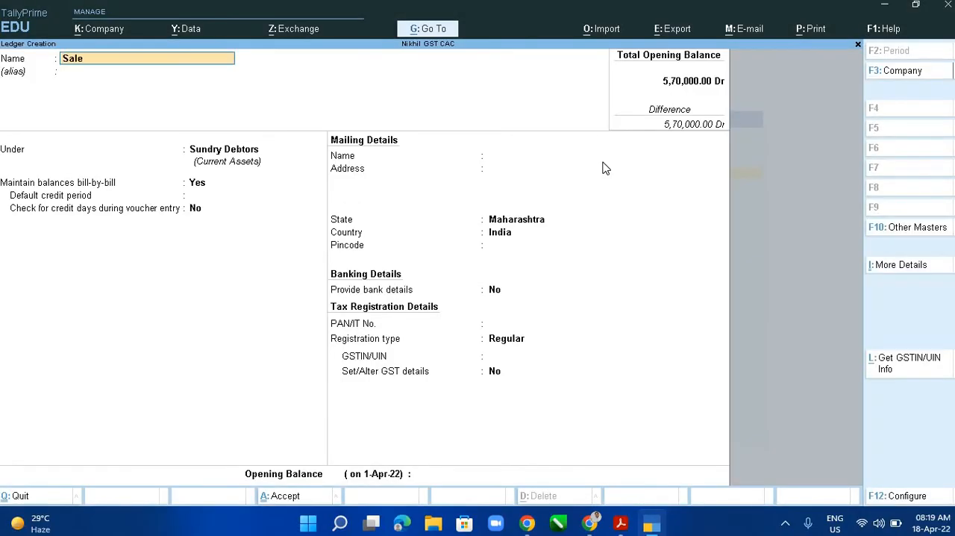
pyautogui.write('s QA\\\\C')
pyautogui.press('Return')
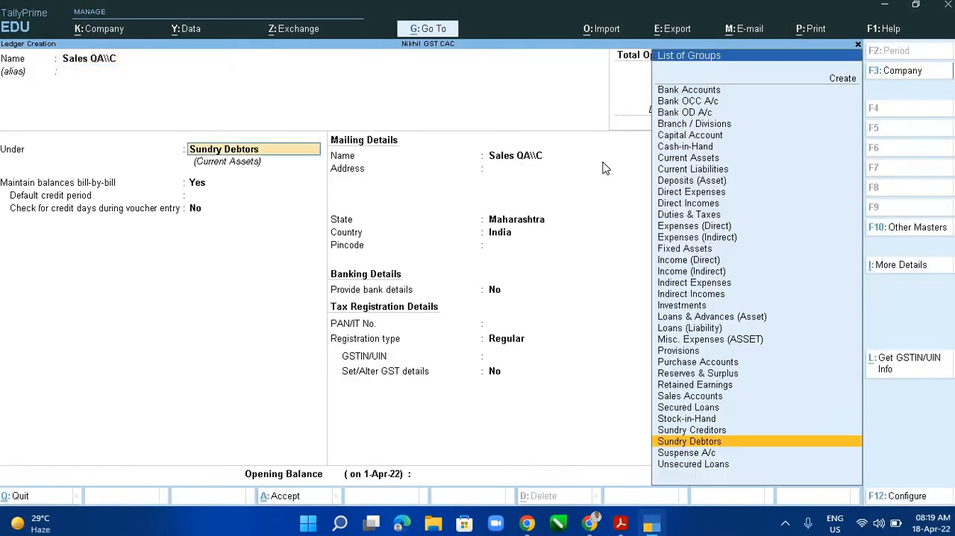
pyautogui.press('BackSpace')
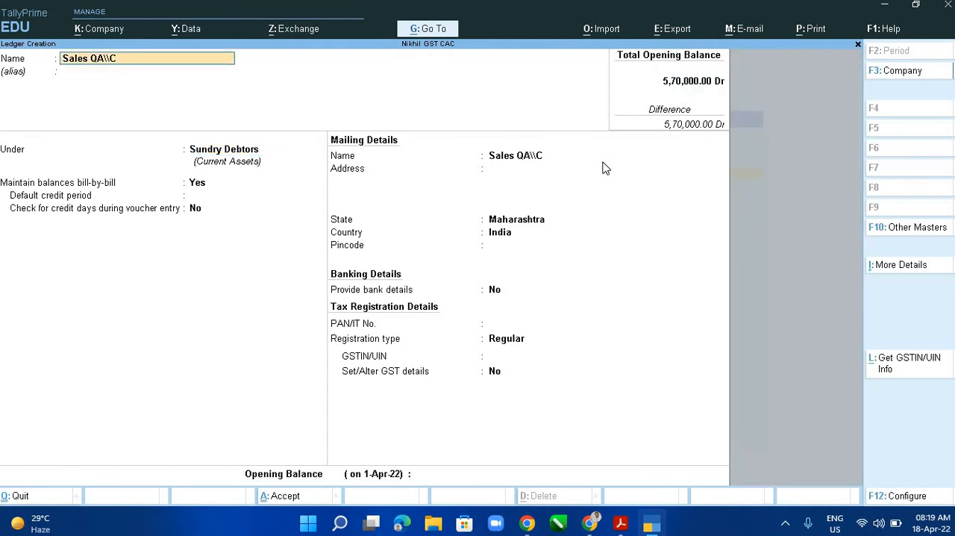
pyautogui.press('Left')
pyautogui.press('Left')
pyautogui.press('Left')
pyautogui.press('Left')
pyautogui.press('BackSpace')
pyautogui.press('Right')
pyautogui.press('Delete')
pyautogui.press('Return')
pyautogui.press('Return')
# - Place Sales A\C under Sales Accounts with ledger type Not Applicable and GST set to Applicable
pyautogui.write('SAL')
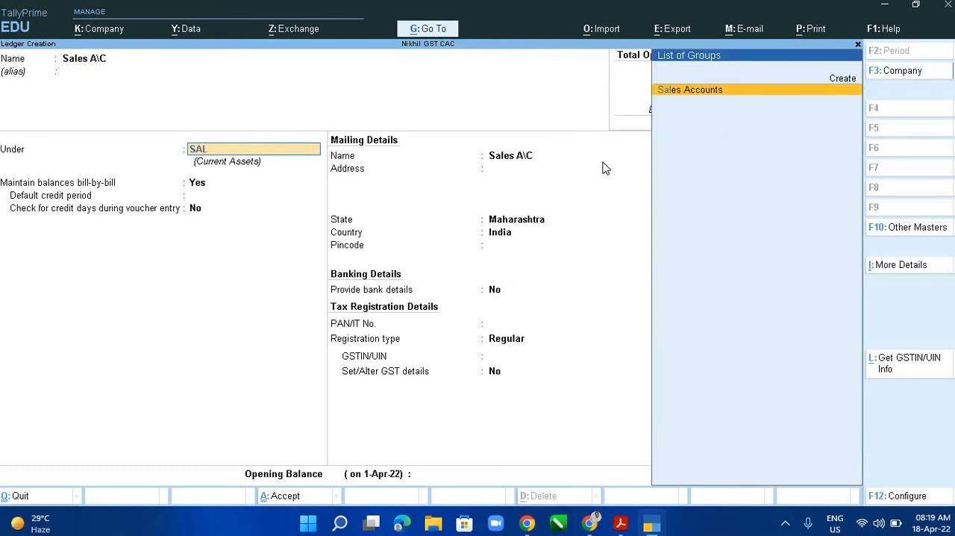
pyautogui.press('Return')
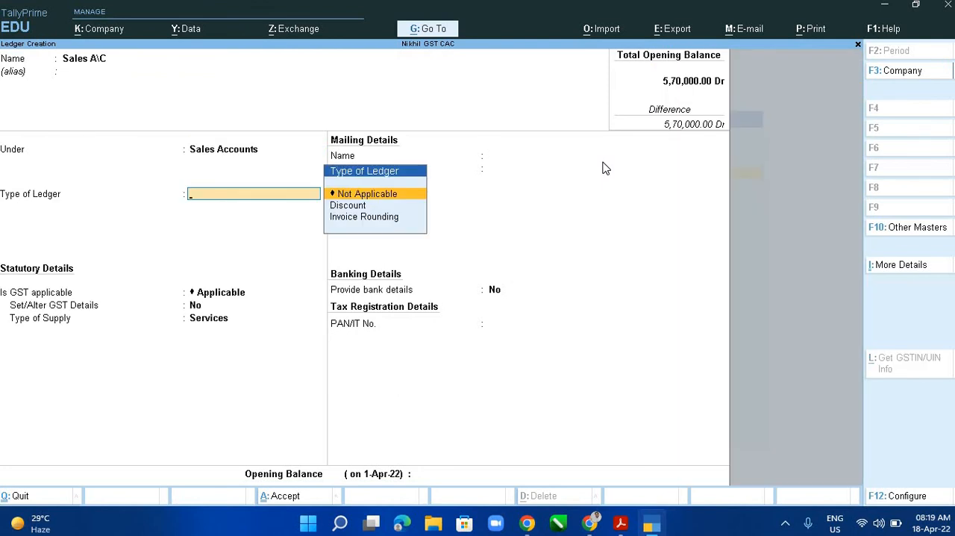
pyautogui.press('Return')
pyautogui.press('Return')
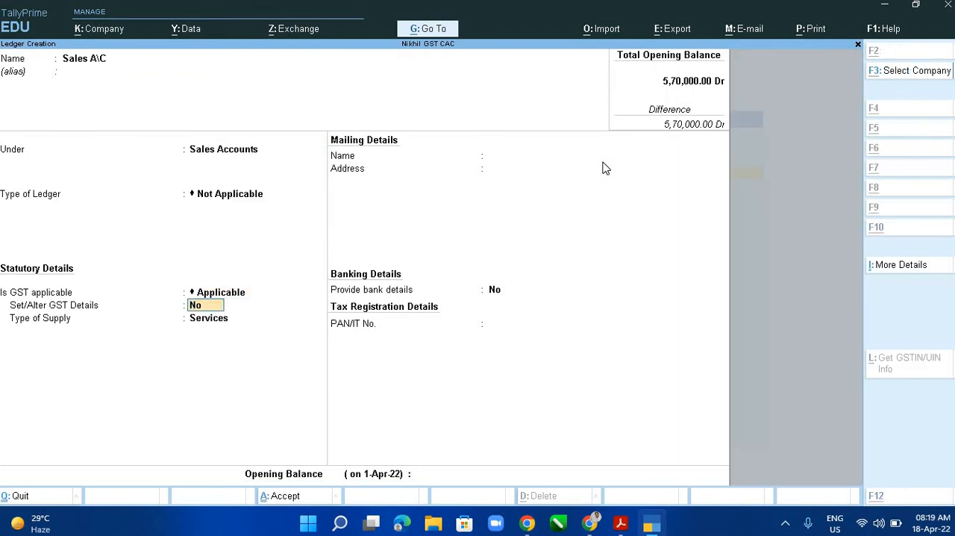
# - Check the PDF's GST settings for Sales A\C, set Set/Alter GST Details to Yes and accept nature of transaction Not Applicable and taxability Unknown
pyautogui.hotkey('alt', 'Tab')
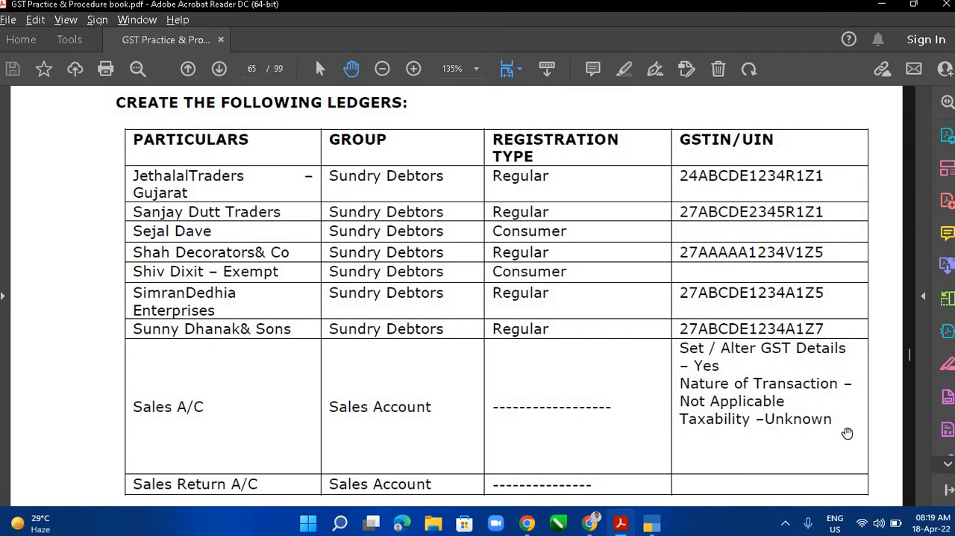
pyautogui.hotkey('alt', 'Tab')
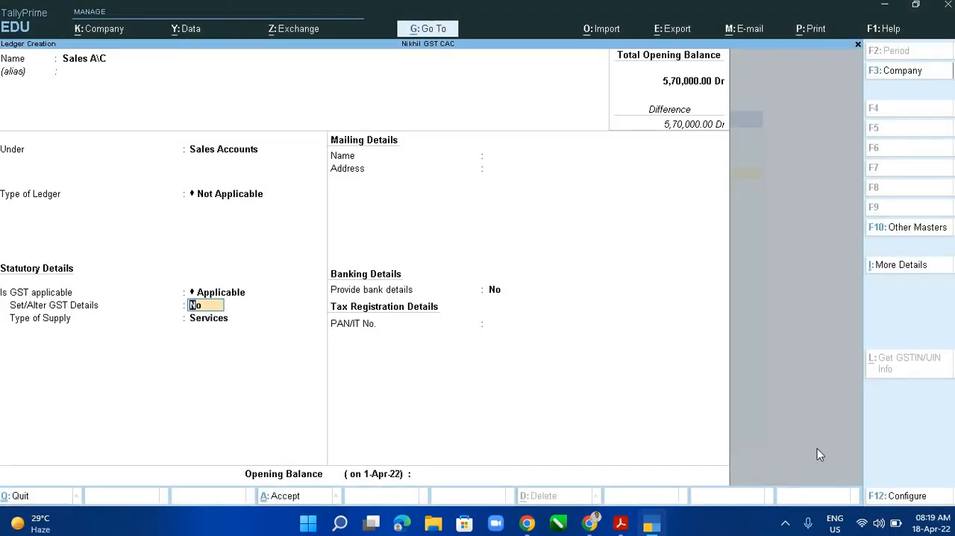
pyautogui.write('y')
pyautogui.press('Return')
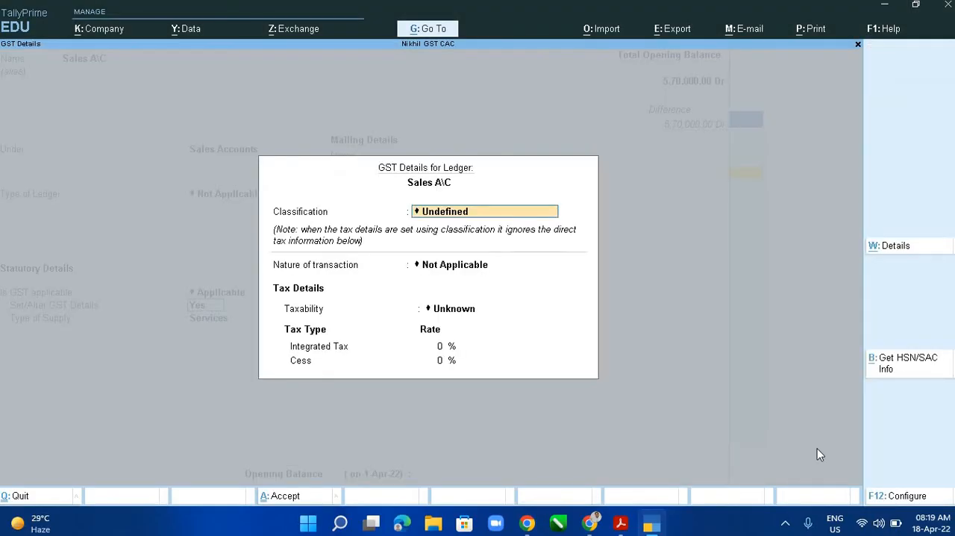
pyautogui.press('Return')
# - Set the type of supply to Goods and save the Sales A\C ledger without an opening balance
pyautogui.press('Return')
pyautogui.press('Return')
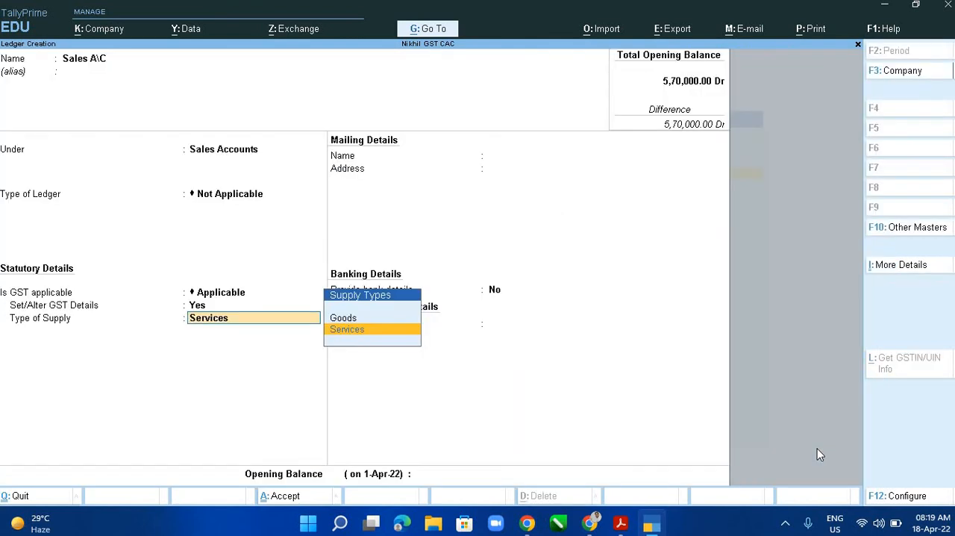
pyautogui.press('Up')
pyautogui.press('Return')
pyautogui.press('Return')
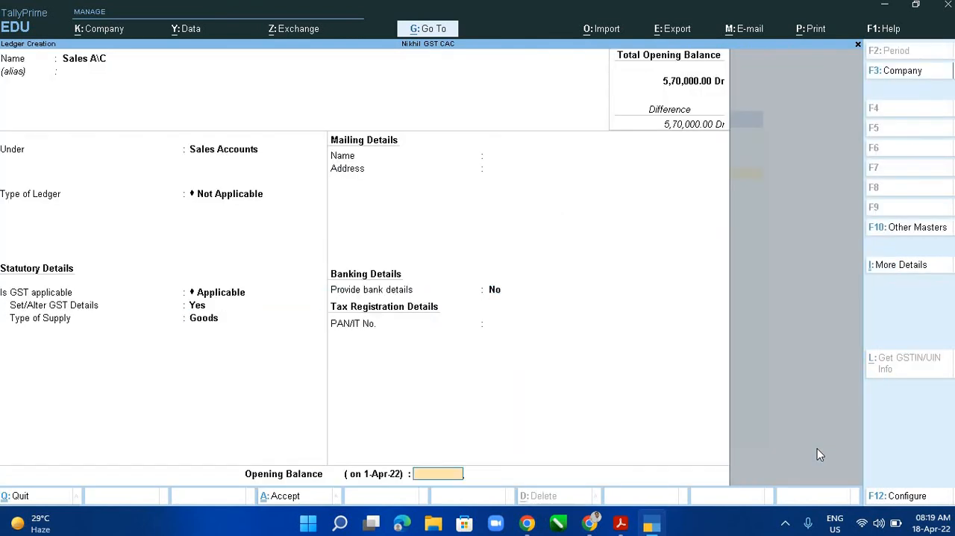
pyautogui.press('Return')
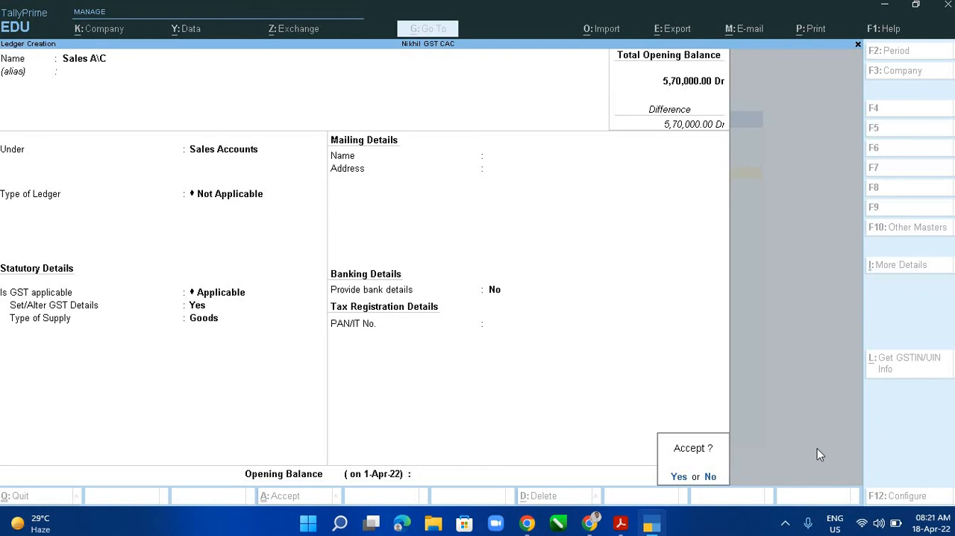
pyautogui.press('y')
# - Check the last entry in the PDF ledger table and name the new ledger Sales Return A\c, keeping Sales Accounts and ledger type Not Applicable
pyautogui.hotkey('alt', 'Tab')
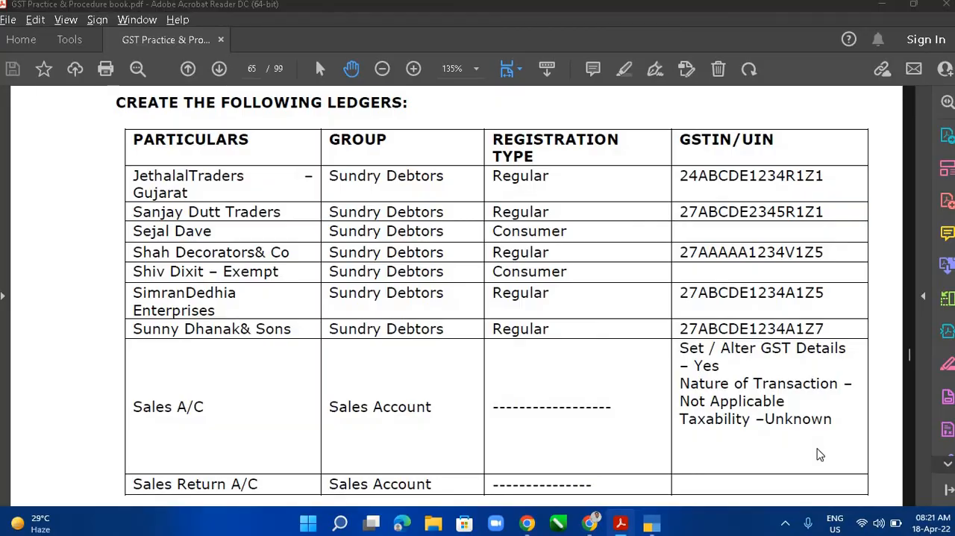
pyautogui.hotkey('alt', 'Tab')
pyautogui.write('SALES')
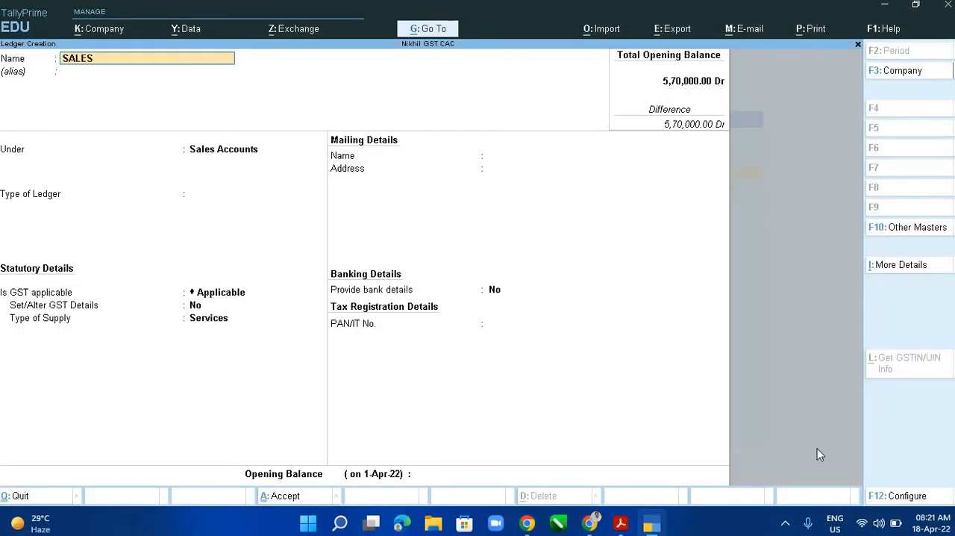
pyautogui.press('BackSpace')
pyautogui.press('BackSpace')
pyautogui.press('BackSpace')
pyautogui.press('BackSpace')
pyautogui.write('ales Return A\\c')
pyautogui.press('Return')
# - Set Set/Alter GST Details to Yes for Sales Return A\c and accept nature of transaction Not Applicable and taxability Unknown
pyautogui.press('Return')
pyautogui.press('Return')
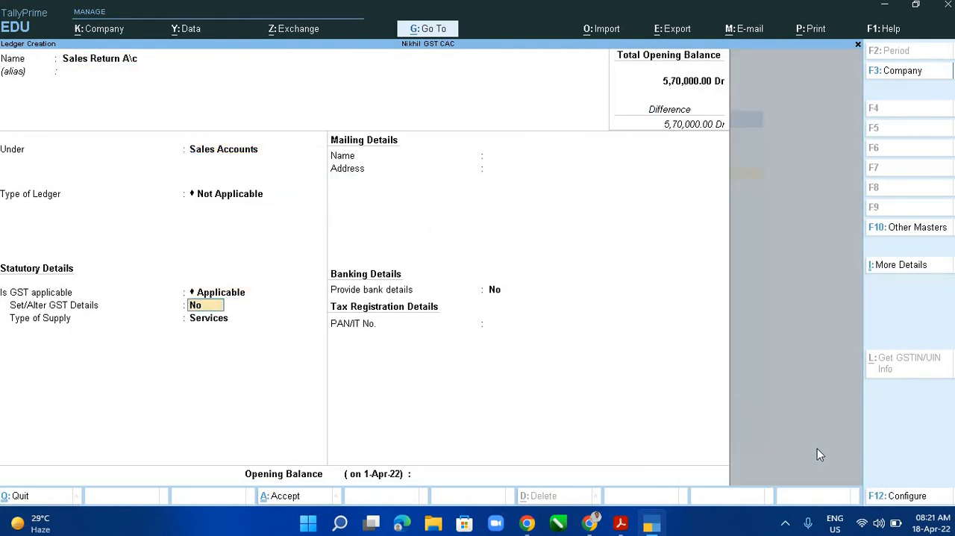
pyautogui.write('yes')
pyautogui.press('Return')
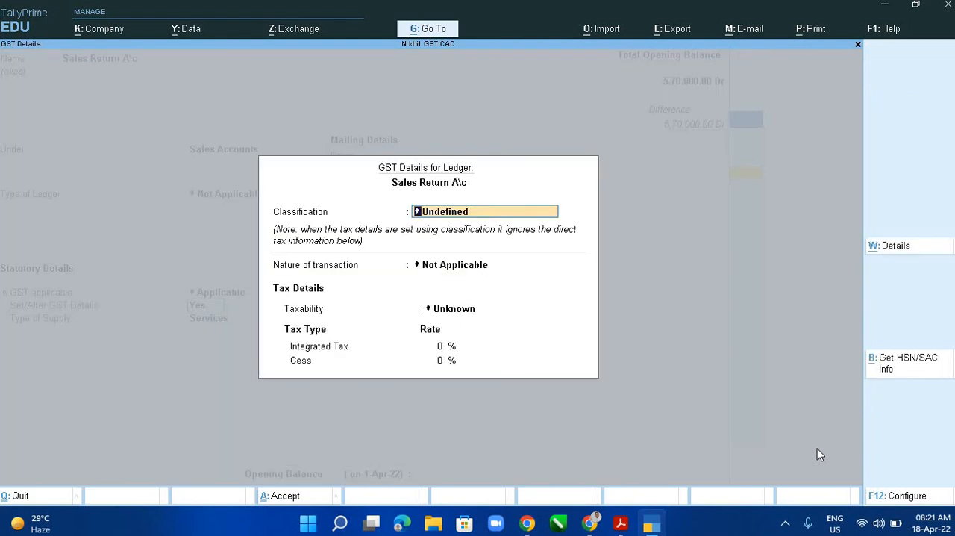
pyautogui.press('Return')
pyautogui.press('Return')
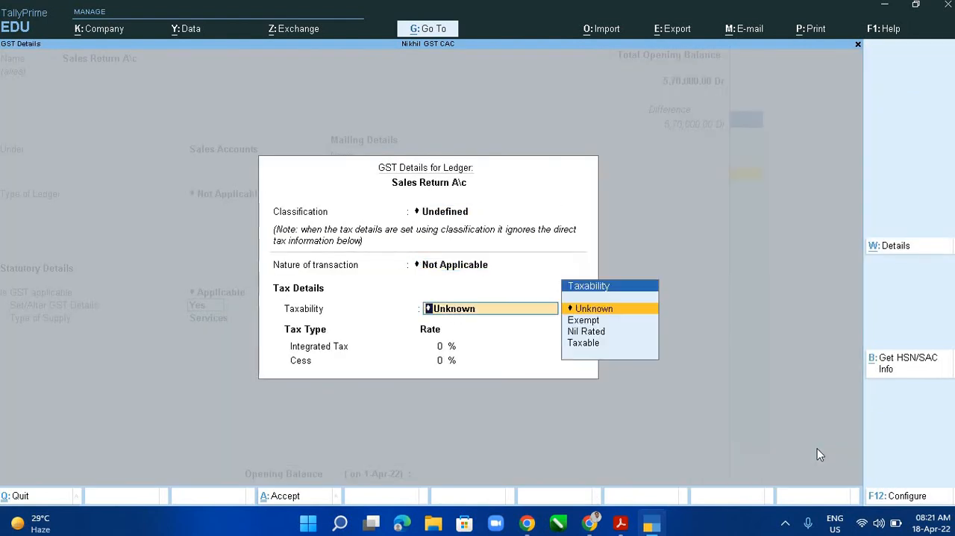
pyautogui.press('Return')
pyautogui.press('Return')
# - Set the type of supply to Goods and save the Sales Return A\c ledger without an opening balance
pyautogui.press('BackSpace')
pyautogui.press('Up')
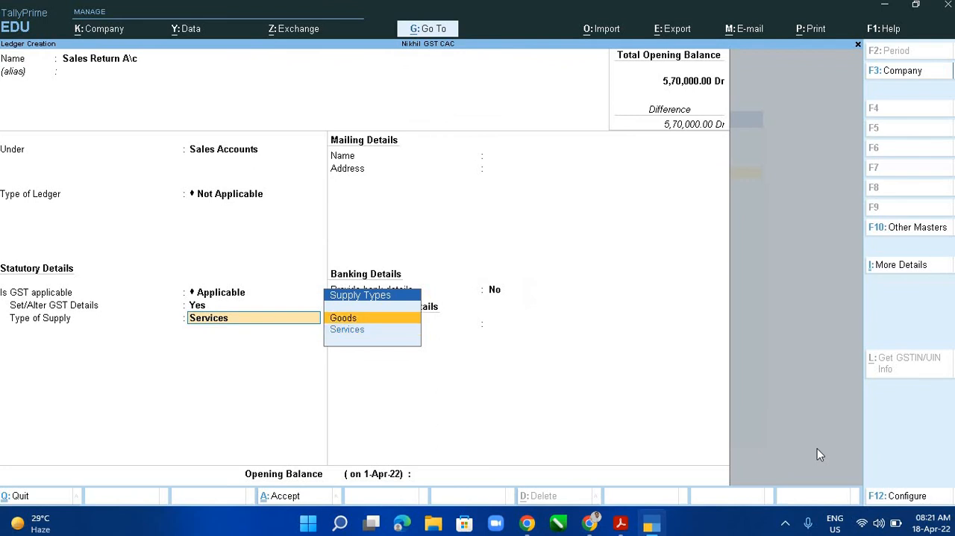
pyautogui.press('Return')
pyautogui.press('Return')
pyautogui.press('Return')
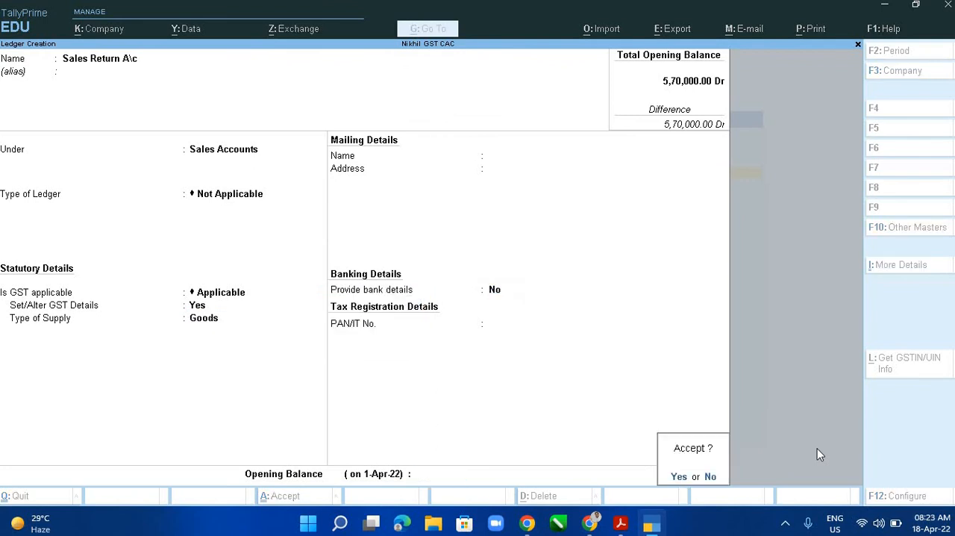
pyautogui.press('Return')
# - Look through the PDF's sample ledger screens and find the table of sales entries with GST
pyautogui.hotkey('alt', 'Tab')
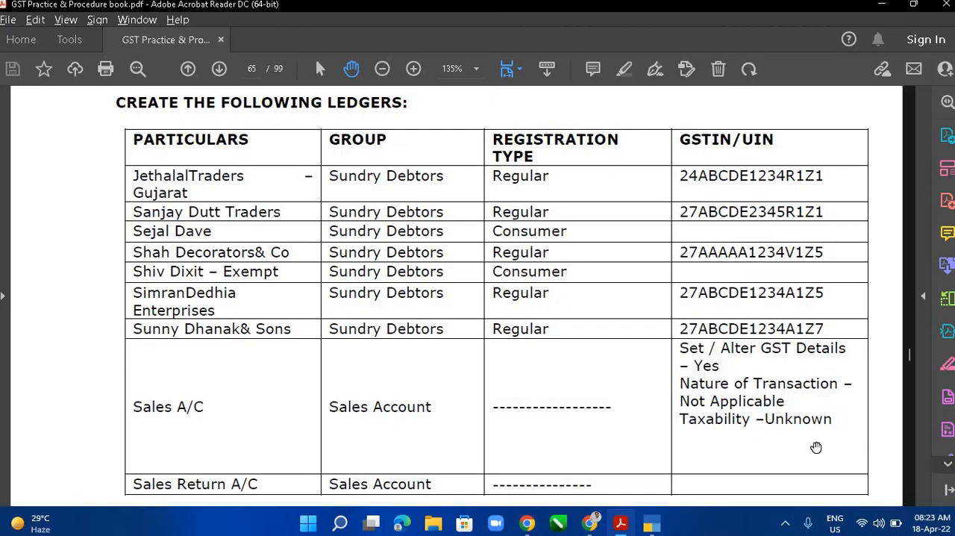
pyautogui.scroll(-6, 816, 447)
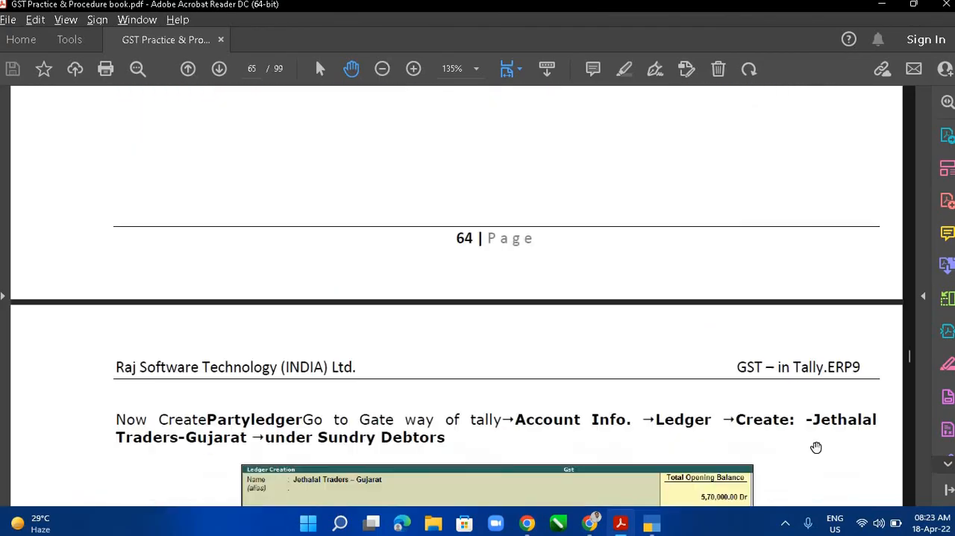
pyautogui.scroll(-5, 817, 447)
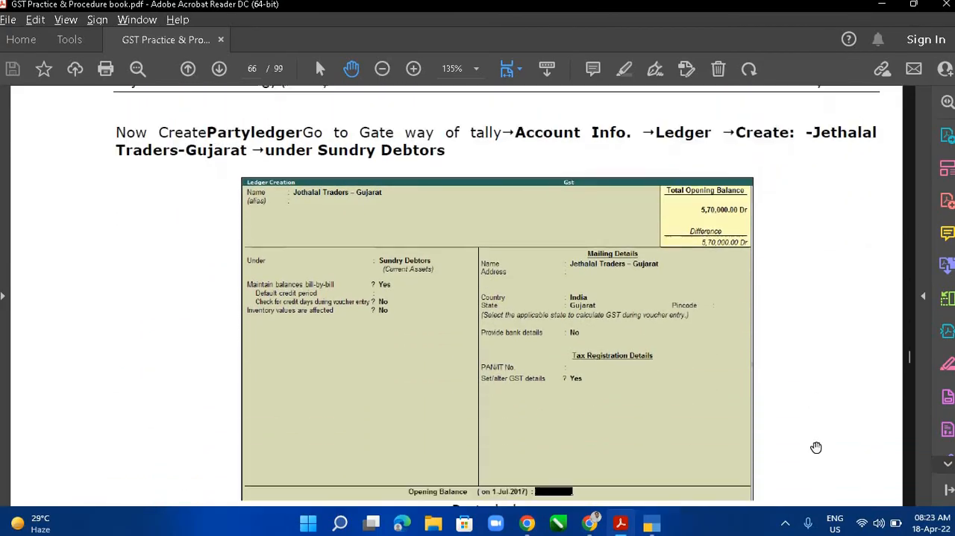
pyautogui.scroll(-6, 817, 447)
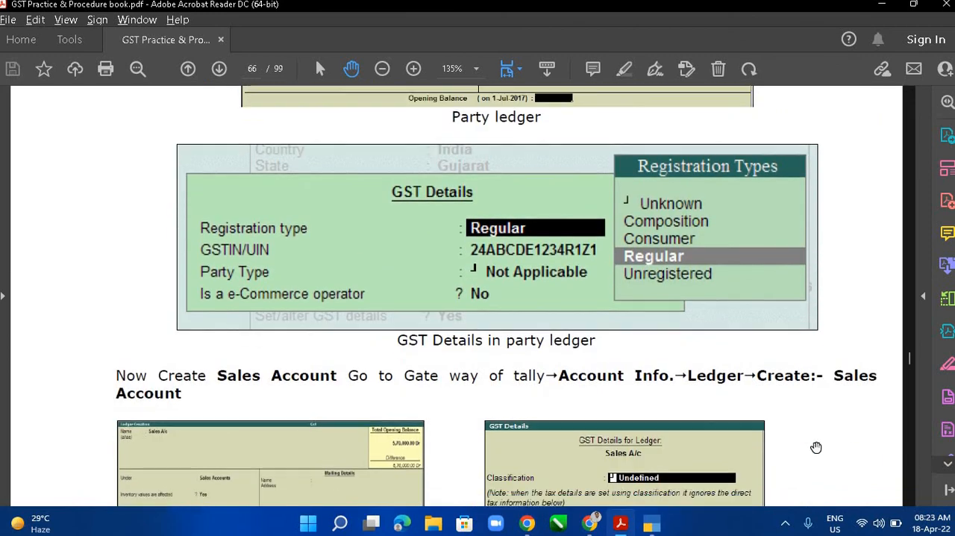
pyautogui.scroll(-10, 817, 447)
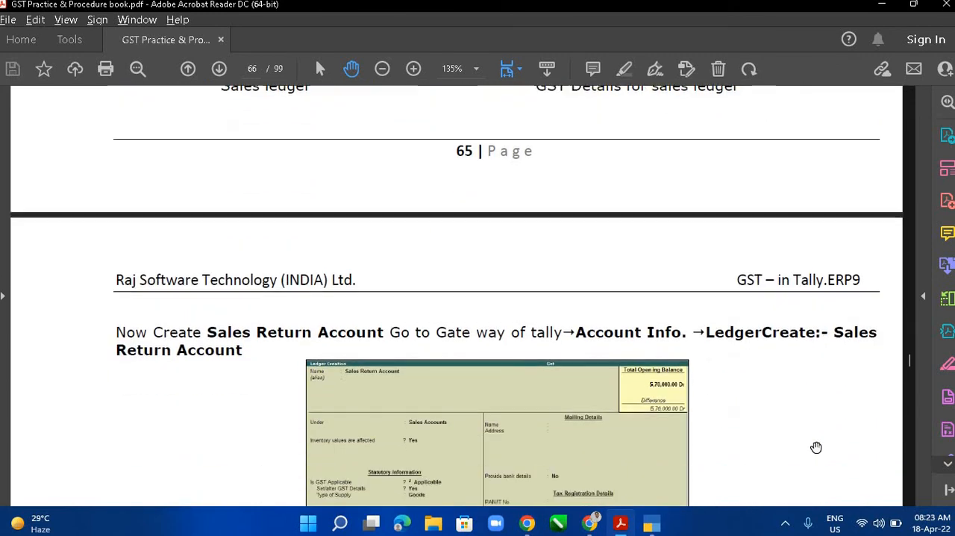
pyautogui.scroll(-3, 817, 448)
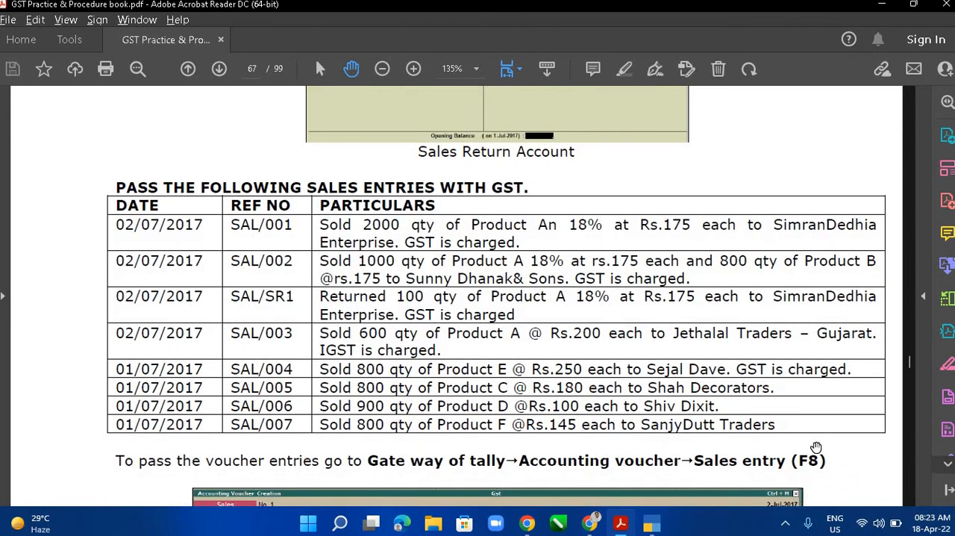